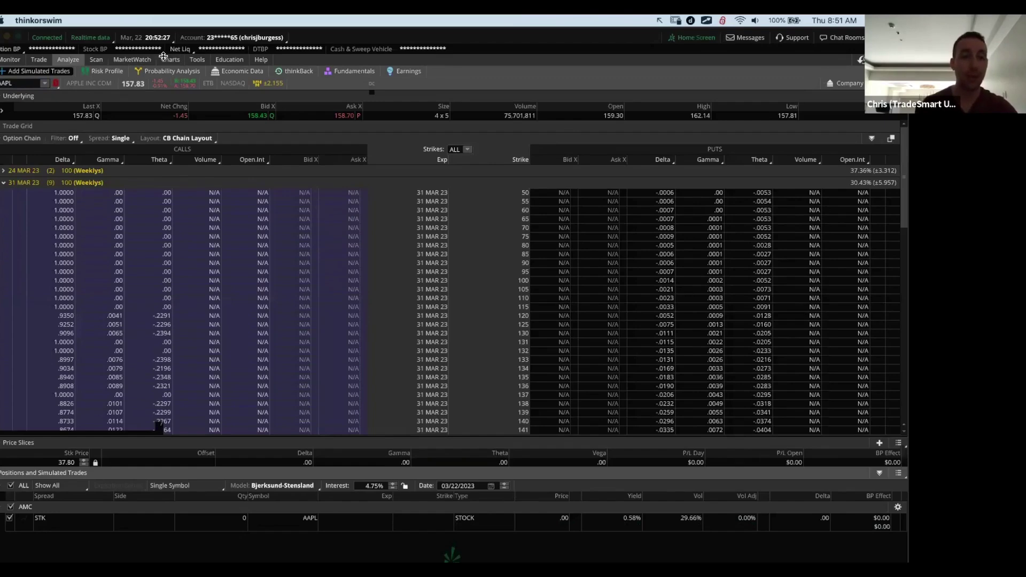
# Chart AAPL and bring the most recent months of its daily price action into view.
pyautogui.click(171, 60)
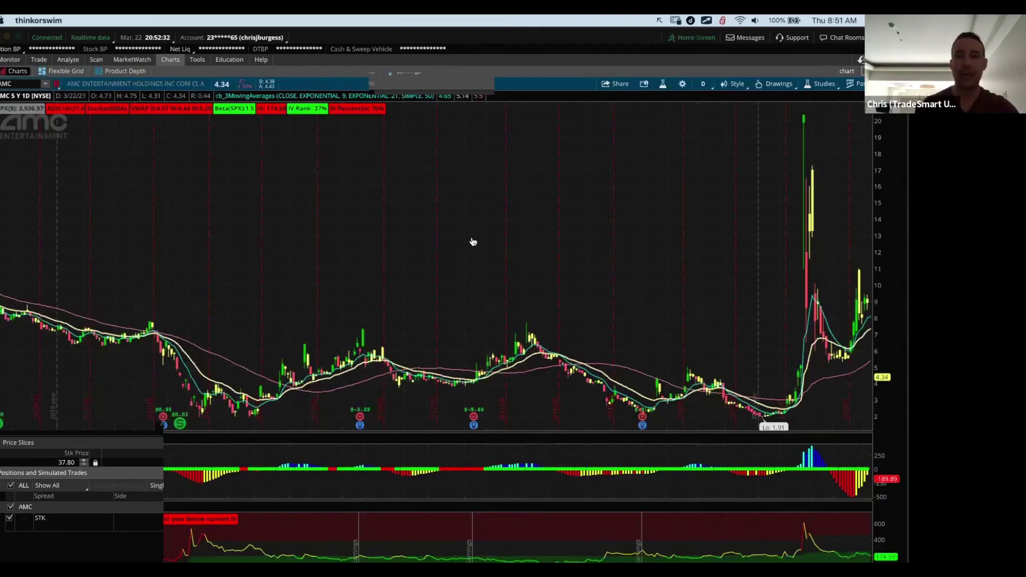
pyautogui.click(25, 84)
pyautogui.write('AAPL')
pyautogui.press('Return')
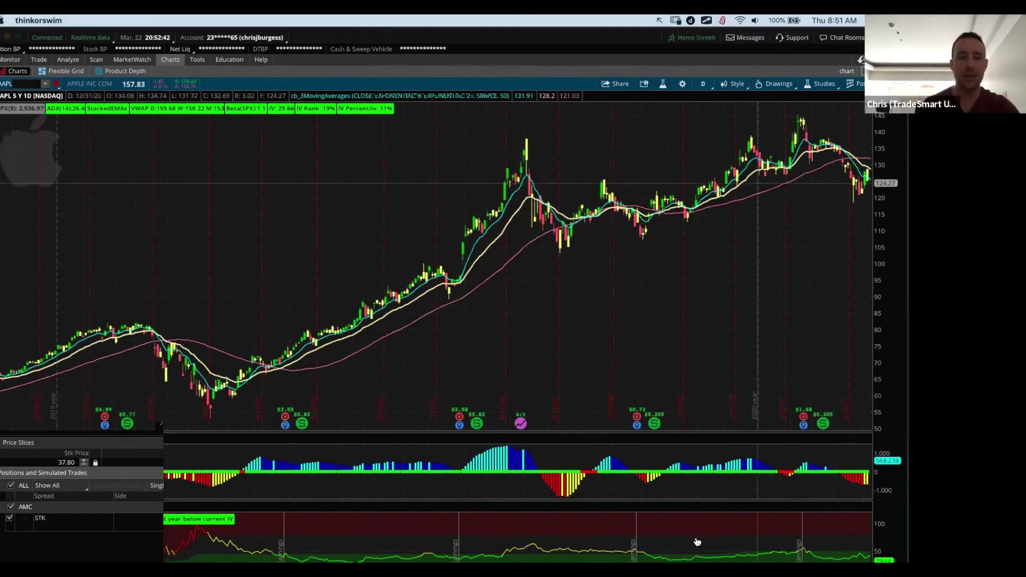
pyautogui.moveTo(522, 571); pyautogui.dragTo(868, 551)
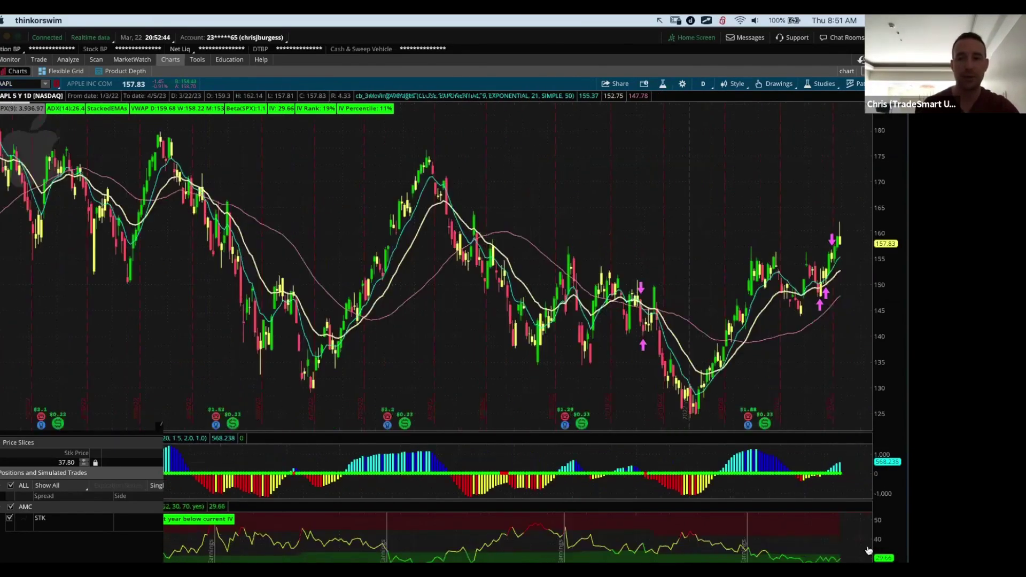
pyautogui.moveTo(590, 566); pyautogui.dragTo(559, 566)
pyautogui.scroll(4, 559, 563)
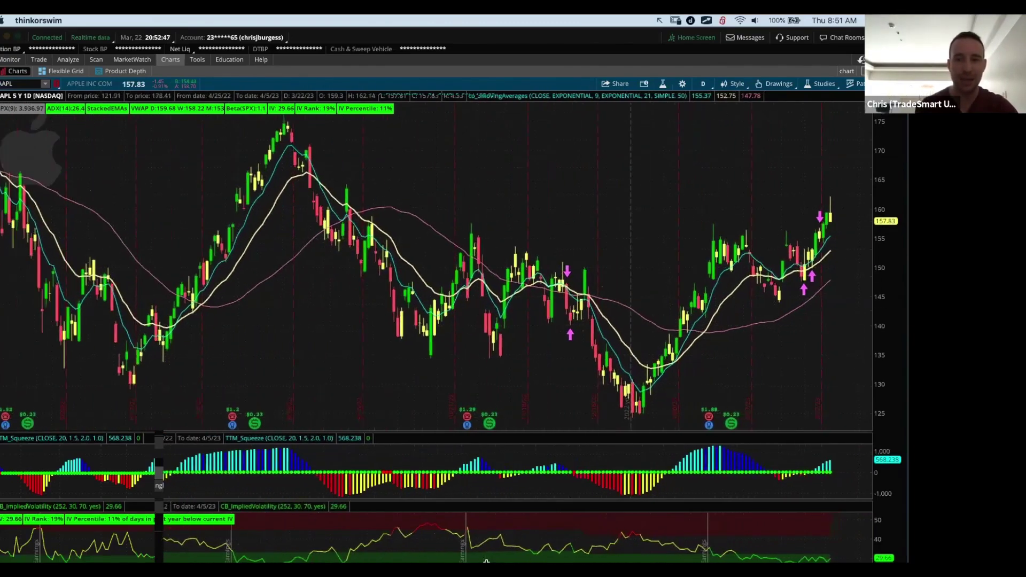
pyautogui.scroll(4, 559, 563)
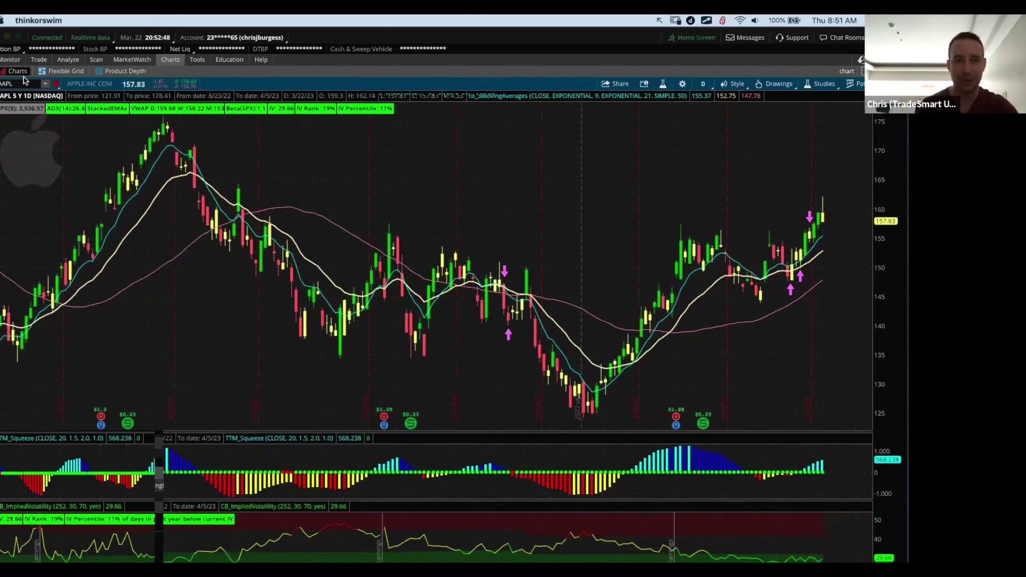
pyautogui.scroll(5, 25, 84)
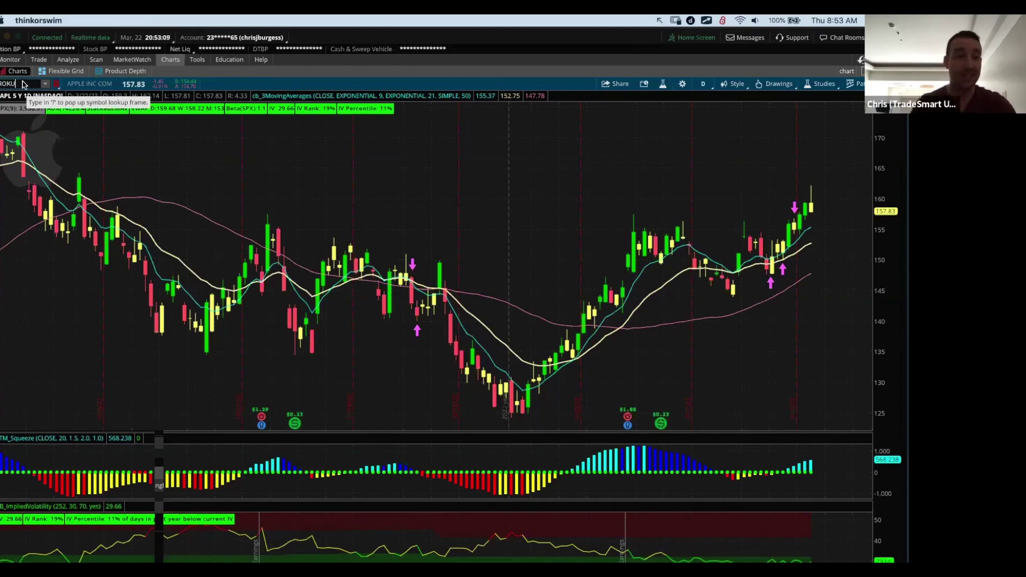
# Switch the charted symbol to ROKU and bring up its option chain for simulated trades.
pyautogui.press('Return')
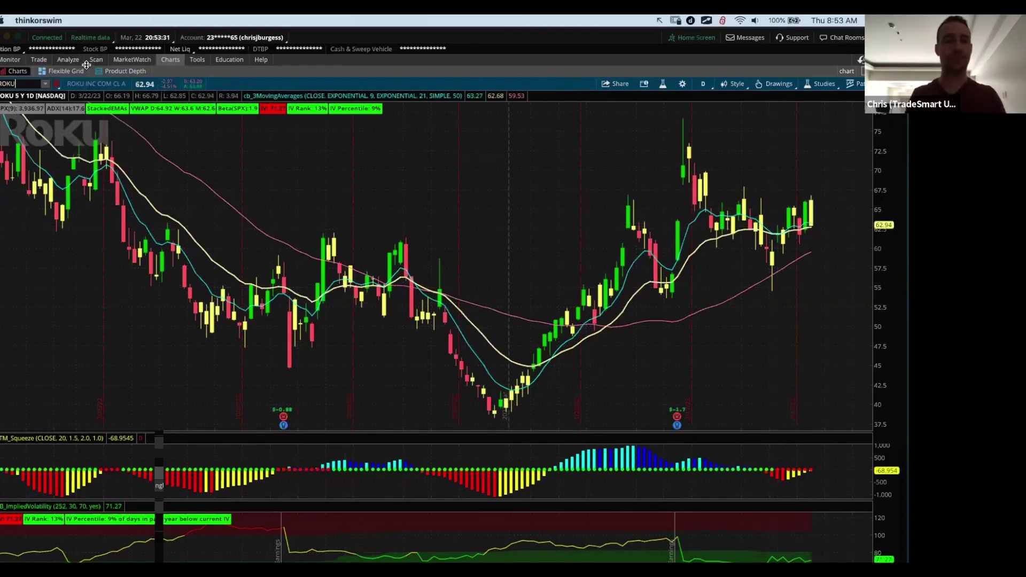
pyautogui.click(64, 59)
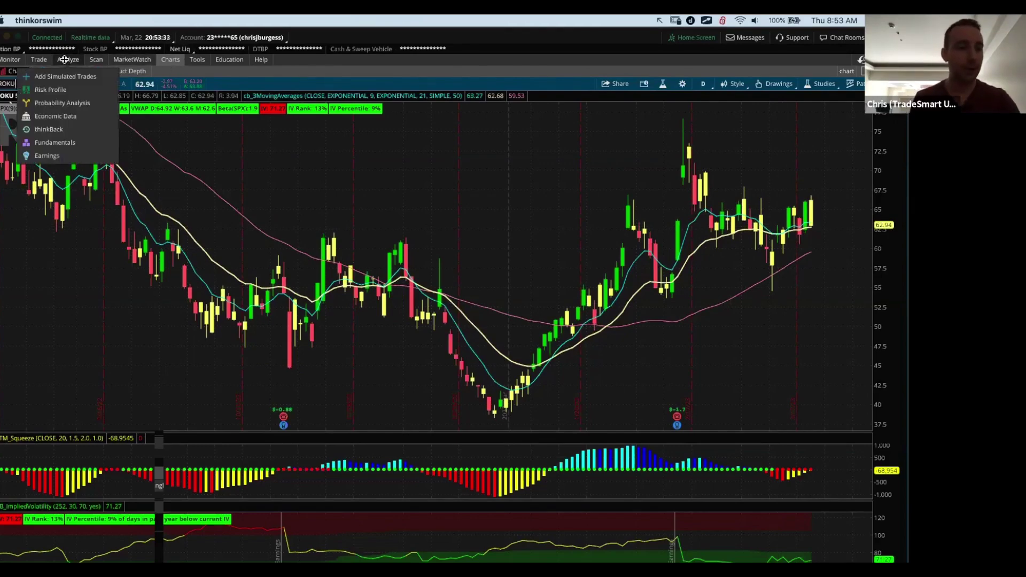
pyautogui.click(65, 60)
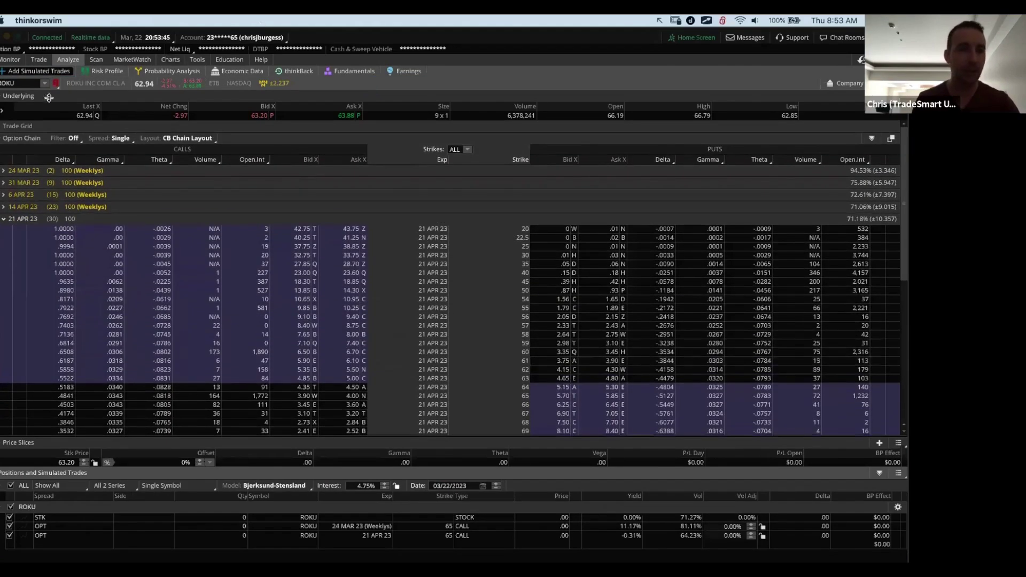
# Add a simulated purchase of 100 ROKU shares at a price of 64.00.
pyautogui.click(342, 112)
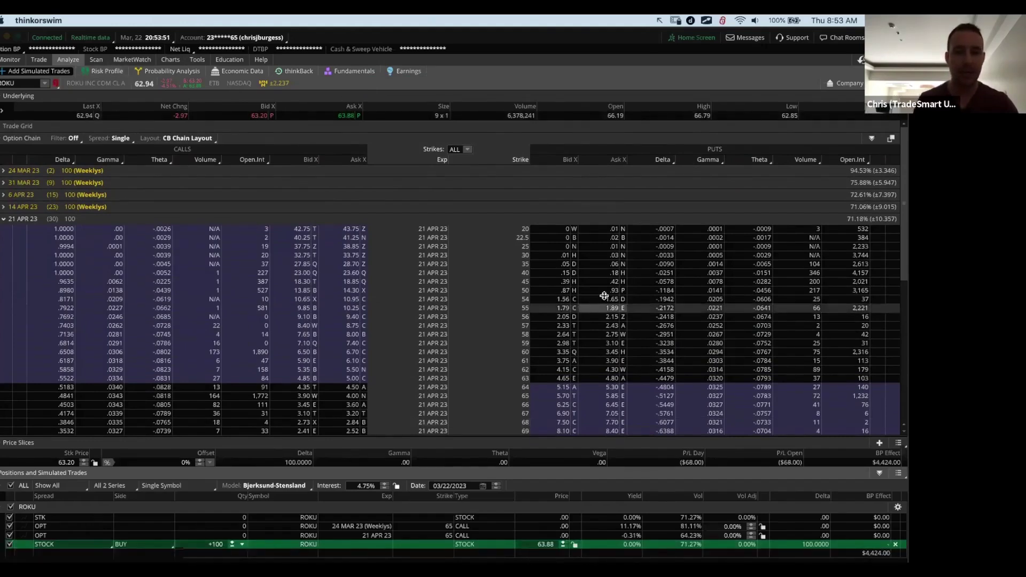
pyautogui.click(544, 544)
pyautogui.press('Return')
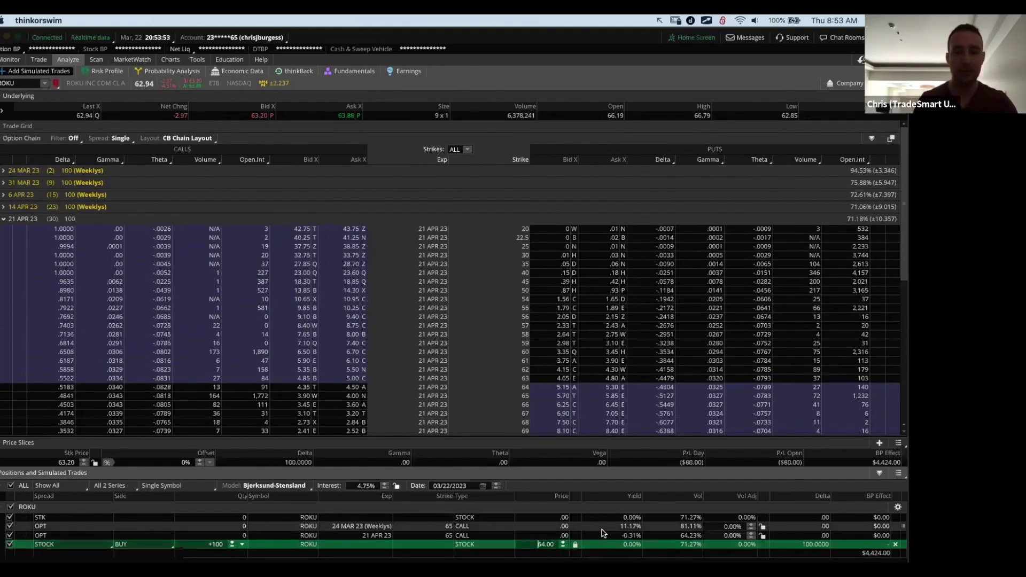
# Show the risk profile of the simulated stock position and mark its open P/L with the brush.
pyautogui.click(104, 71)
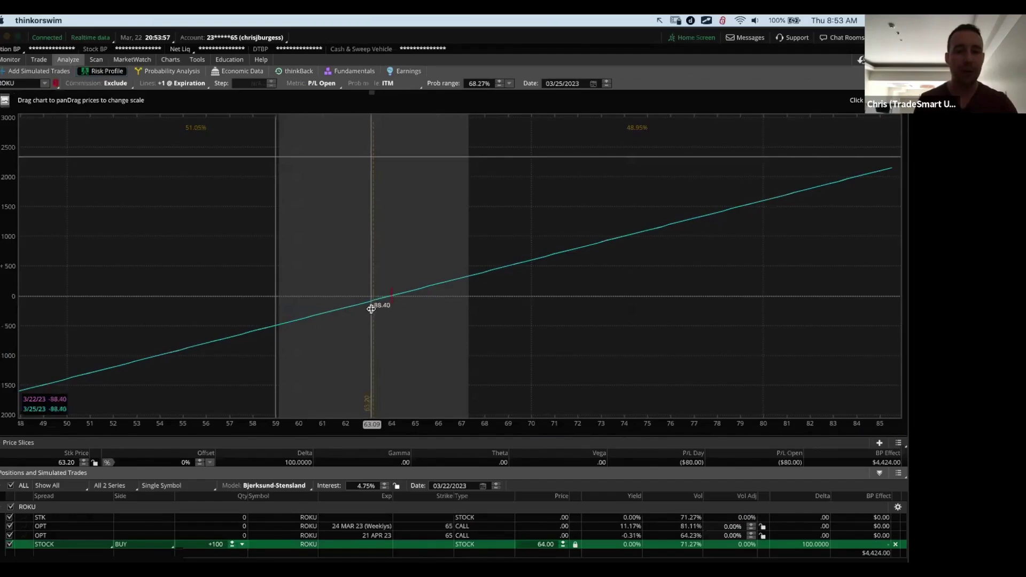
pyautogui.hotkey('ctrl', 'Tab')
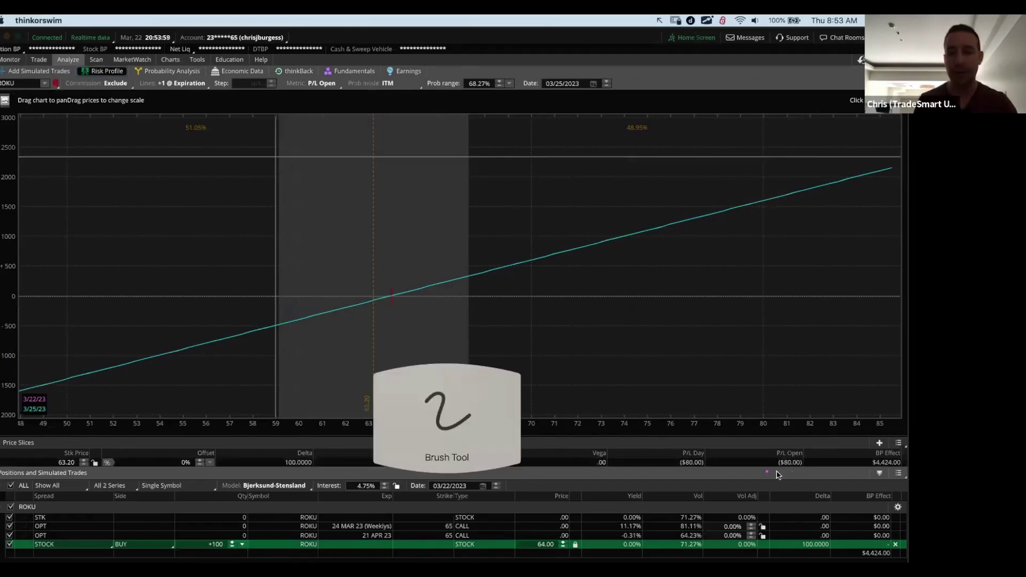
pyautogui.moveTo(766, 472); pyautogui.dragTo(848, 469)
pyautogui.press('Escape')
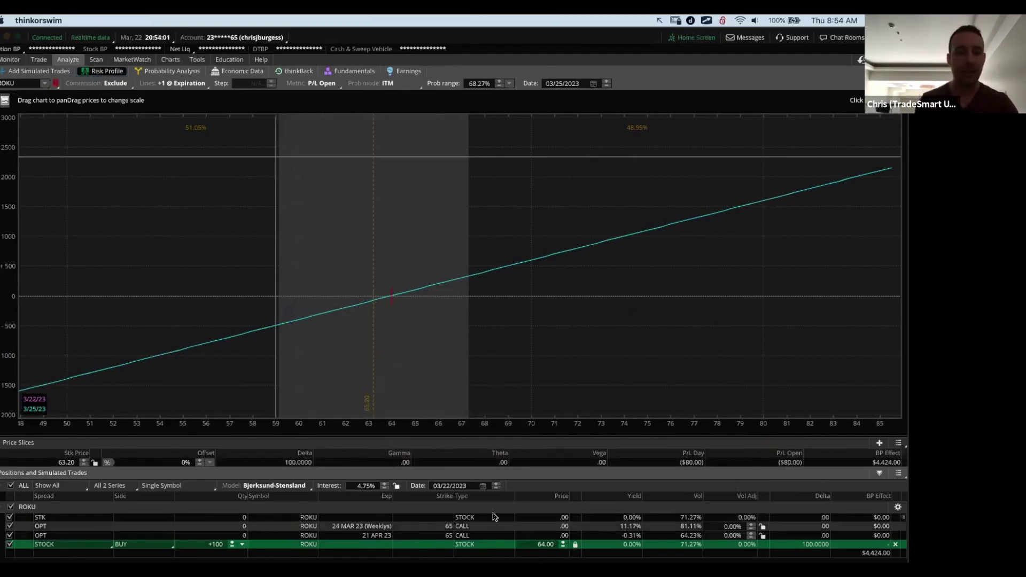
# Widen the risk graph's price range to about 30 to 97 and draw arrows along the P/L line toward profit and loss.
pyautogui.press('alt')
pyautogui.moveTo(607, 422)
pyautogui.mouseDown()
pyautogui.moveTo(500, 436)
pyautogui.moveTo(355, 428)
pyautogui.mouseUp()
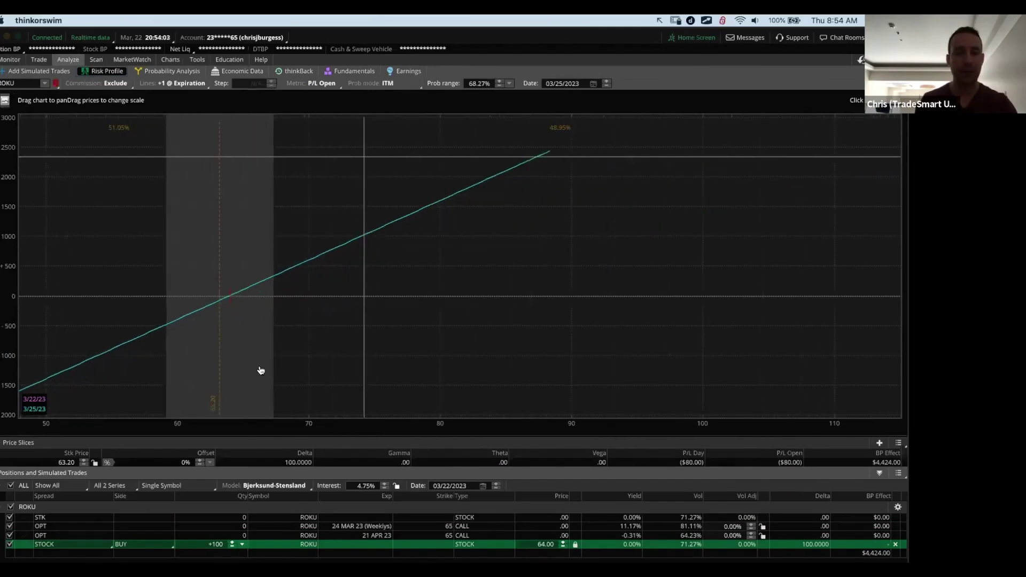
pyautogui.moveTo(299, 358); pyautogui.dragTo(535, 317)
pyautogui.hotkey('alt', 'Tab')
pyautogui.moveTo(467, 324)
pyautogui.mouseDown()
pyautogui.moveTo(863, 170)
pyautogui.moveTo(859, 227)
pyautogui.mouseUp()
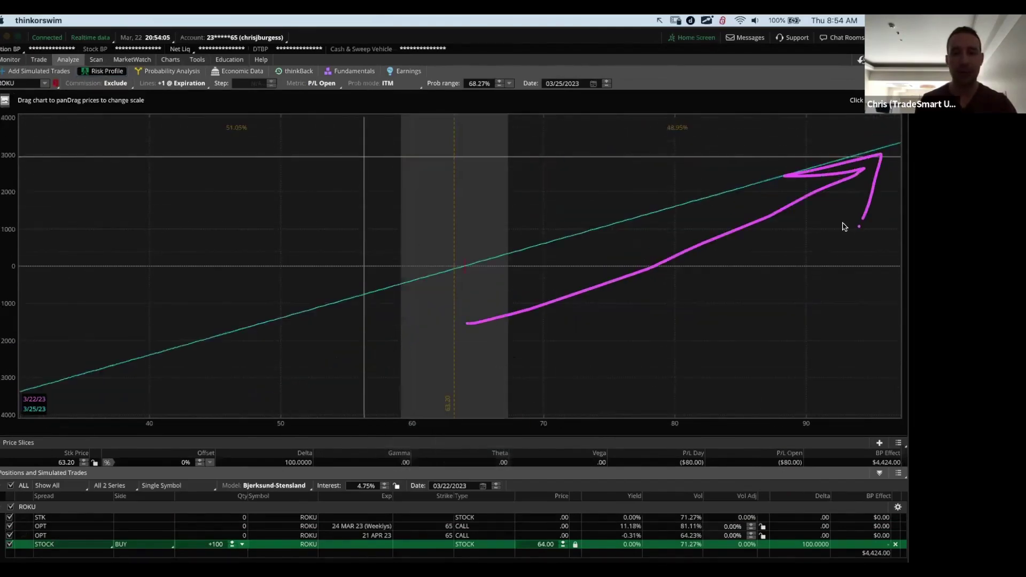
pyautogui.moveTo(428, 291)
pyautogui.mouseDown()
pyautogui.moveTo(60, 353)
pyautogui.moveTo(99, 406)
pyautogui.mouseUp()
# Mark the P/L axis and zero line with the brush, adding a profit arrow above and a loss arrow below.
pyautogui.moveTo(177, 129)
pyautogui.mouseDown()
pyautogui.moveTo(399, 287)
pyautogui.moveTo(907, 473)
pyautogui.mouseUp()
pyautogui.moveTo(21, 140)
pyautogui.mouseDown()
pyautogui.moveTo(56, 441)
pyautogui.moveTo(32, 102)
pyautogui.mouseUp()
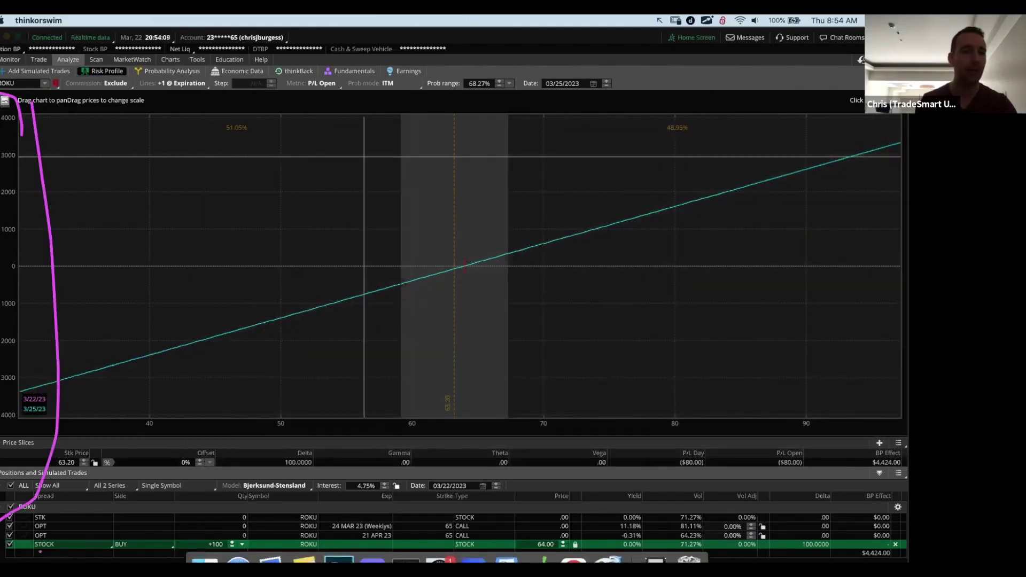
pyautogui.moveTo(9, 259); pyautogui.dragTo(809, 269)
pyautogui.moveTo(663, 271)
pyautogui.mouseDown()
pyautogui.moveTo(661, 224)
pyautogui.moveTo(686, 231)
pyautogui.mouseUp()
pyautogui.moveTo(115, 274); pyautogui.dragTo(114, 337)
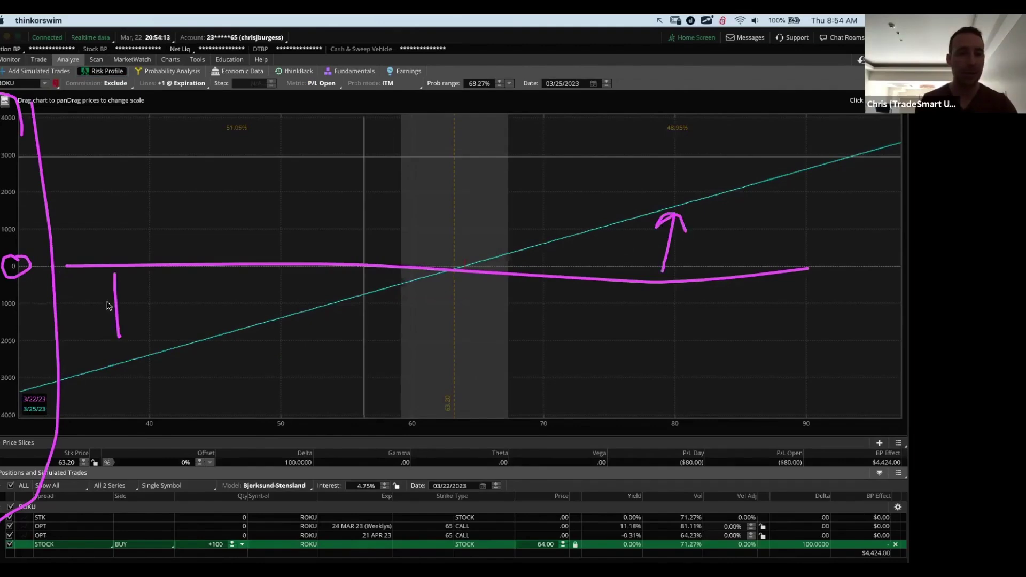
pyautogui.moveTo(106, 298); pyautogui.dragTo(132, 319)
# Underline 60, 70, 80 and 90 on the price axis and draw arrows for rising price and growing profit.
pyautogui.moveTo(412, 431); pyautogui.dragTo(445, 431)
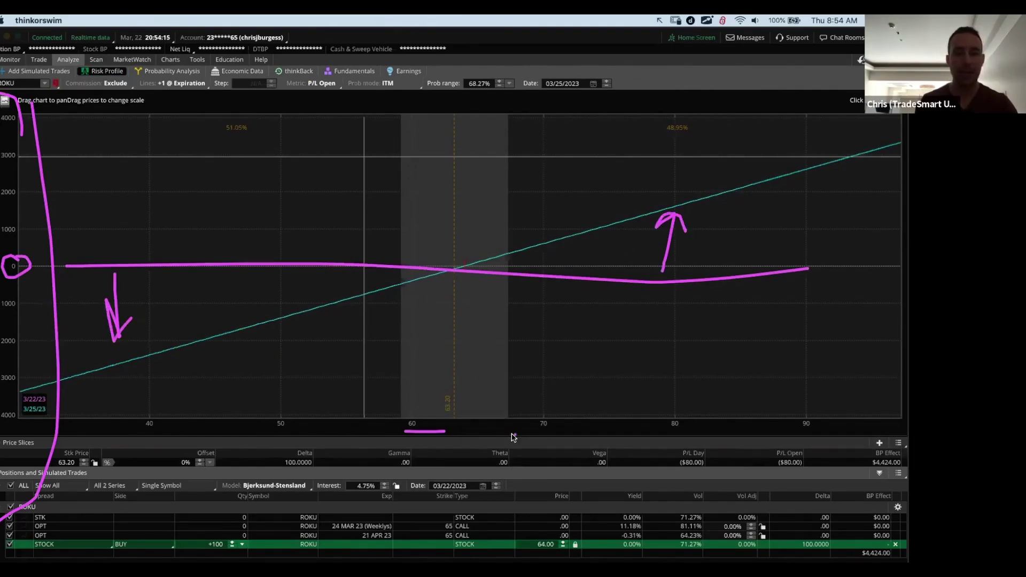
pyautogui.moveTo(533, 433); pyautogui.dragTo(583, 433)
pyautogui.moveTo(663, 431); pyautogui.dragTo(710, 432)
pyautogui.moveTo(770, 428); pyautogui.dragTo(826, 428)
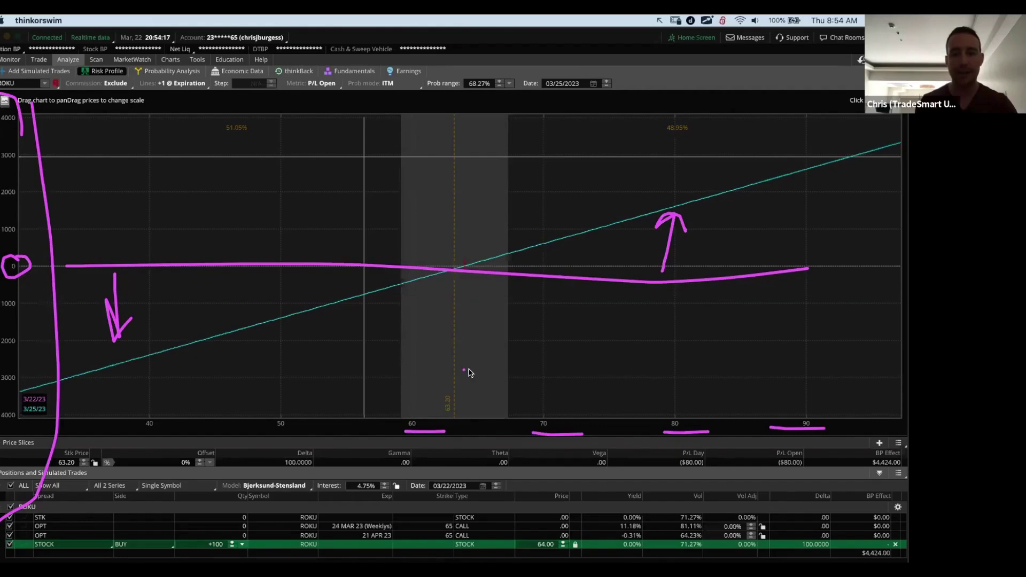
pyautogui.moveTo(463, 370); pyautogui.dragTo(761, 366)
pyautogui.moveTo(724, 347); pyautogui.dragTo(762, 366)
pyautogui.moveTo(839, 251)
pyautogui.mouseDown()
pyautogui.moveTo(837, 162)
pyautogui.moveTo(844, 186)
pyautogui.mouseUp()
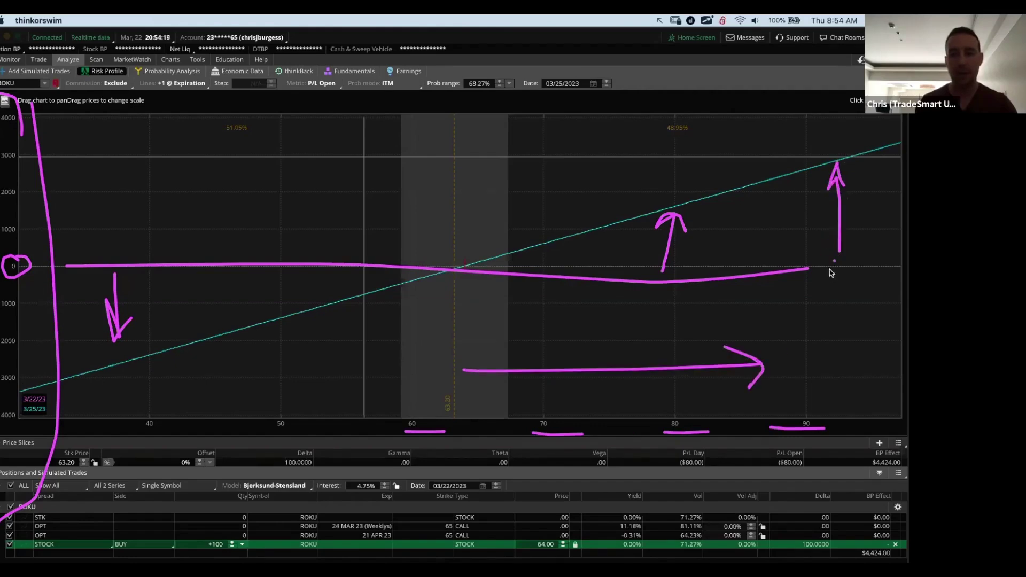
# Draw arrows for falling price and growing loss on the risk graph, and clear all annotations.
pyautogui.moveTo(385, 416); pyautogui.dragTo(147, 414)
pyautogui.moveTo(190, 404); pyautogui.dragTo(195, 432)
pyautogui.moveTo(193, 319); pyautogui.dragTo(197, 344)
pyautogui.moveTo(183, 316); pyautogui.dragTo(211, 320)
pyautogui.press('Escape')
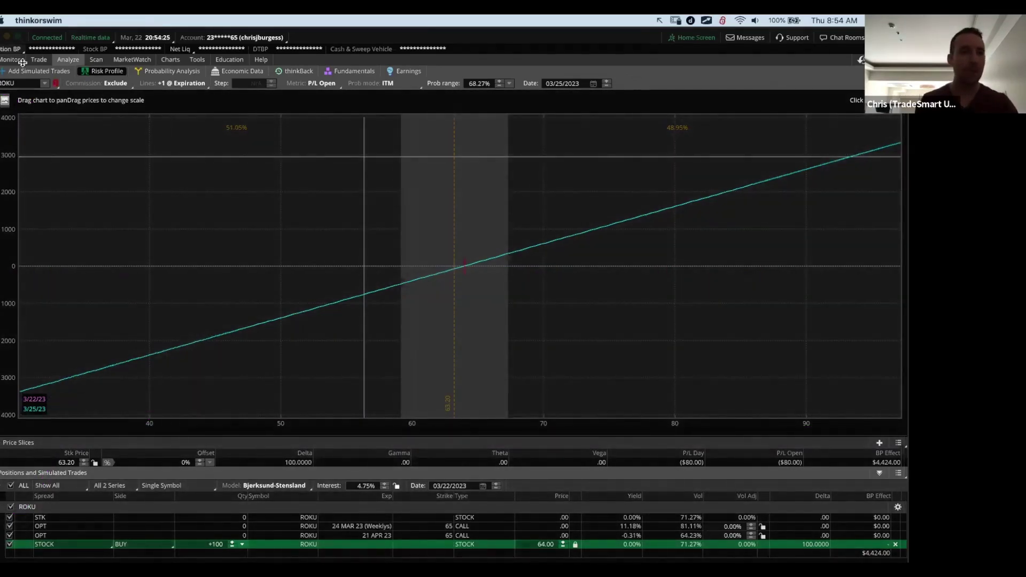
# Draw a curved brush arrow from near breakeven down to the loss side of the stock's P/L line.
pyautogui.hotkey('alt', 'Tab')
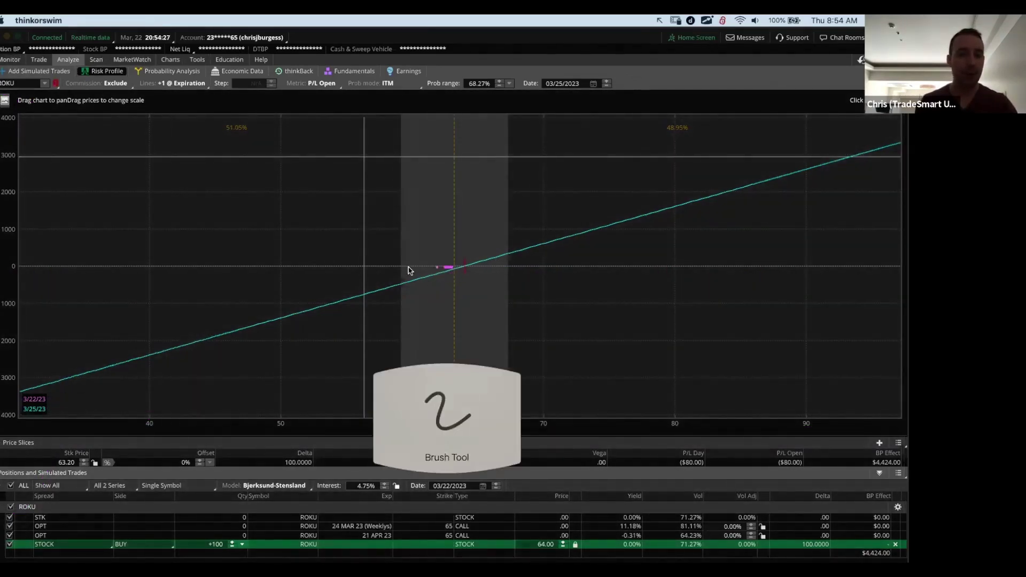
pyautogui.moveTo(408, 270)
pyautogui.mouseDown()
pyautogui.moveTo(204, 344)
pyautogui.moveTo(235, 320)
pyautogui.mouseUp()
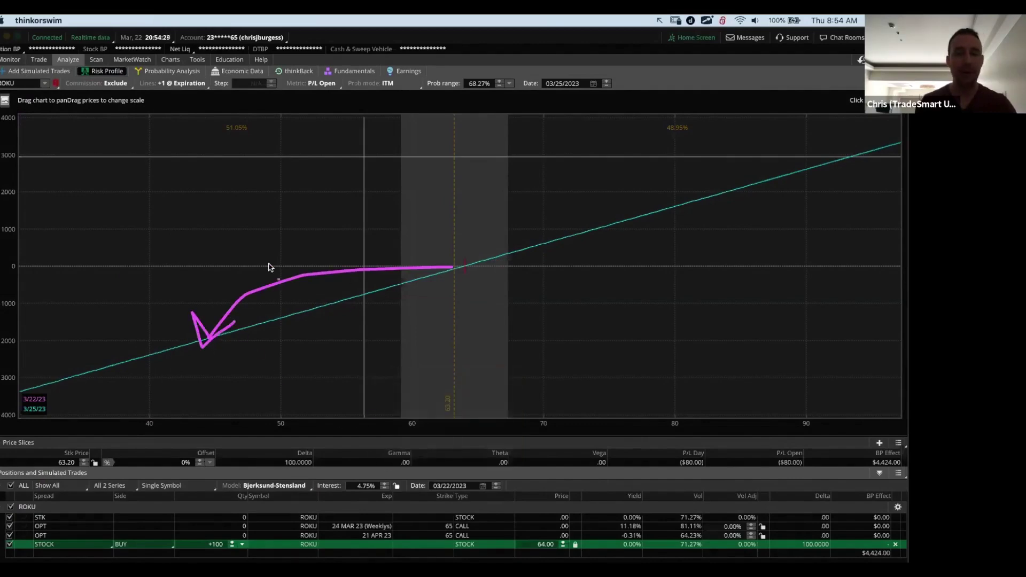
# Add a simulated purchase of one ROKU 21 APR 23 64 put at a price of 5.00.
pyautogui.click(39, 71)
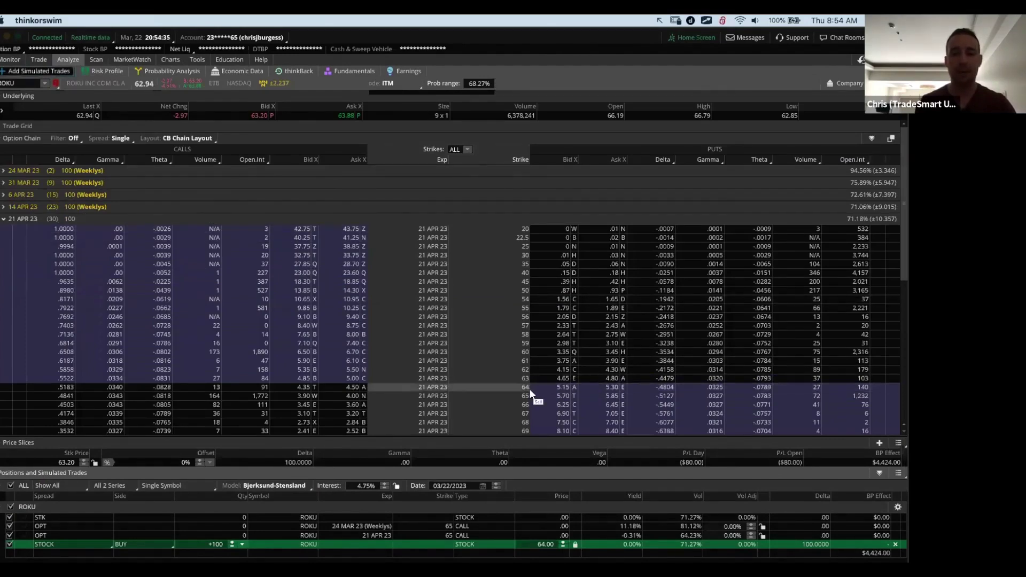
pyautogui.click(609, 388)
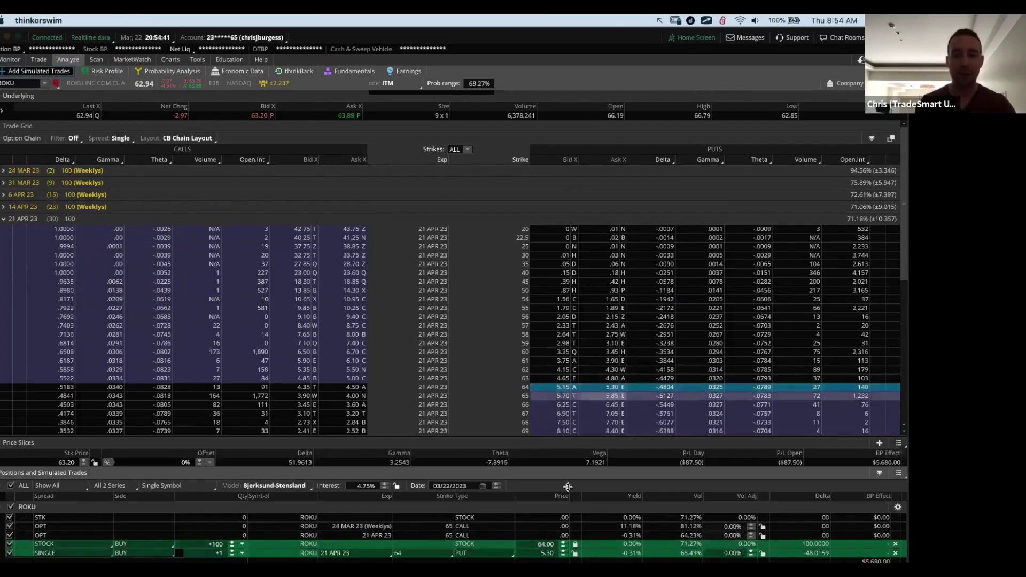
pyautogui.click(548, 554)
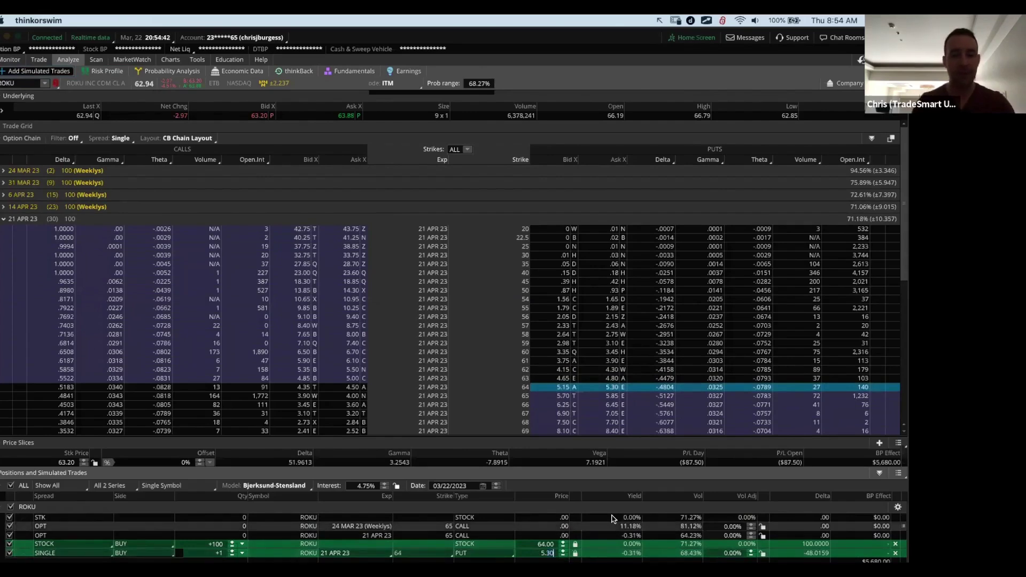
pyautogui.write('5.')
pyautogui.press('Return')
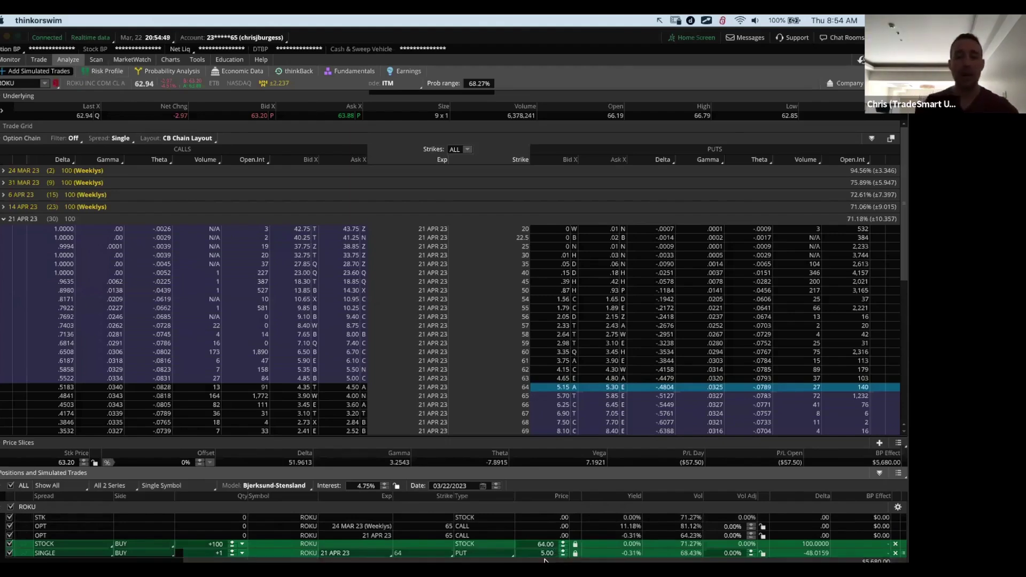
# Circle the simulated stock's entry price with the brush and clear the mark.
pyautogui.hotkey('alt', 'Tab')
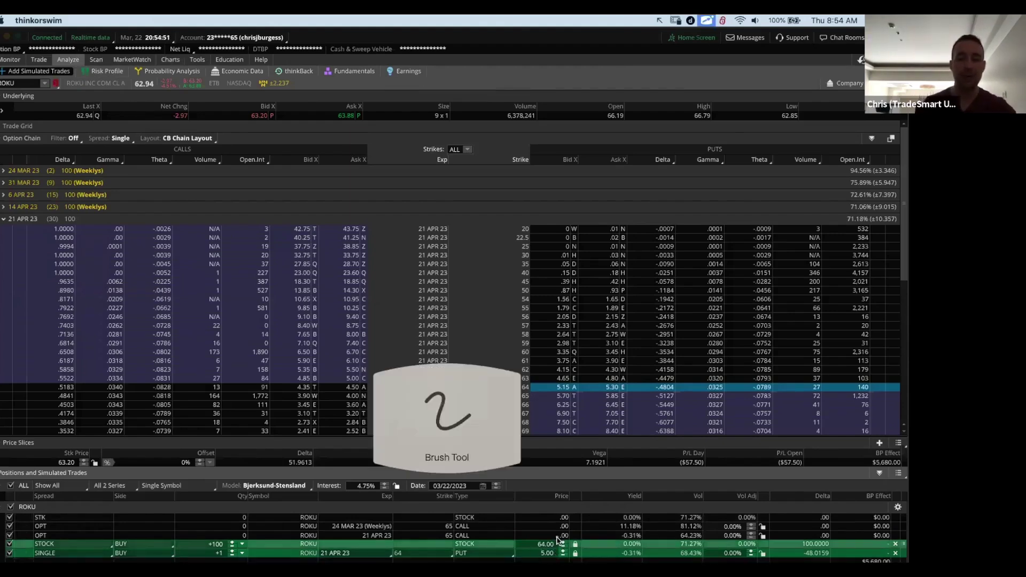
pyautogui.moveTo(562, 539)
pyautogui.mouseDown()
pyautogui.moveTo(576, 545)
pyautogui.moveTo(544, 538)
pyautogui.mouseUp()
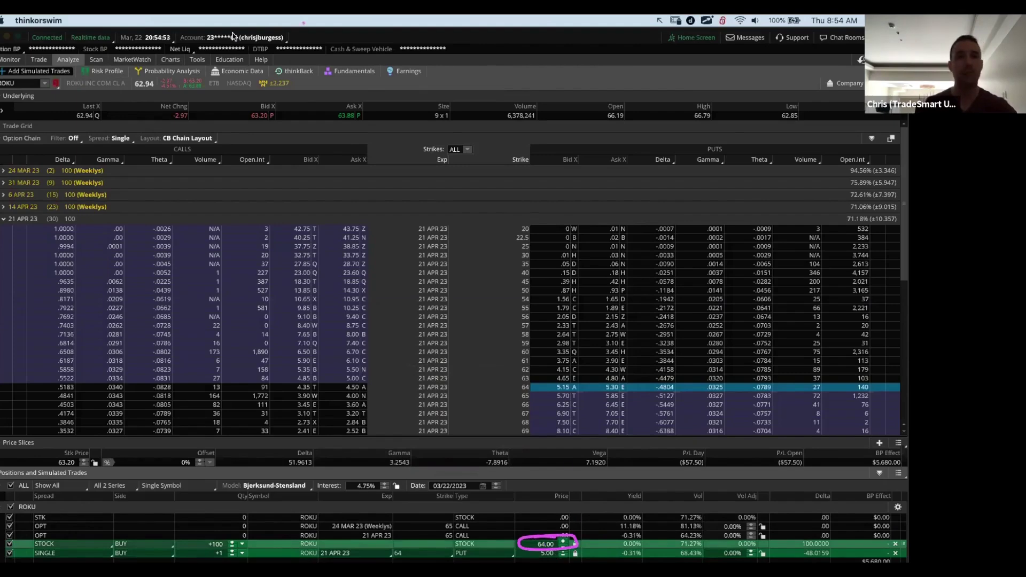
pyautogui.press('Escape')
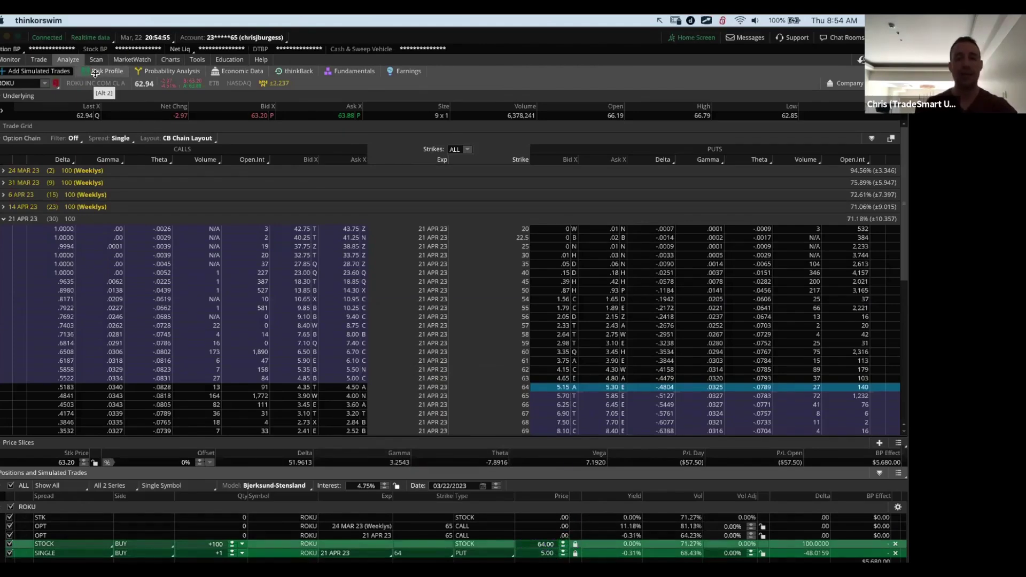
# Handwrite the maximum-loss calculation over the option chain: 64 minus 64, less the 5 paid for the put.
pyautogui.press('b')
pyautogui.moveTo(429, 177)
pyautogui.mouseDown()
pyautogui.moveTo(410, 195)
pyautogui.moveTo(461, 196)
pyautogui.mouseUp()
pyautogui.moveTo(454, 180)
pyautogui.mouseDown()
pyautogui.moveTo(461, 216)
pyautogui.moveTo(437, 254)
pyautogui.moveTo(470, 243)
pyautogui.moveTo(477, 264)
pyautogui.mouseUp()
pyautogui.moveTo(390, 279); pyautogui.dragTo(593, 267)
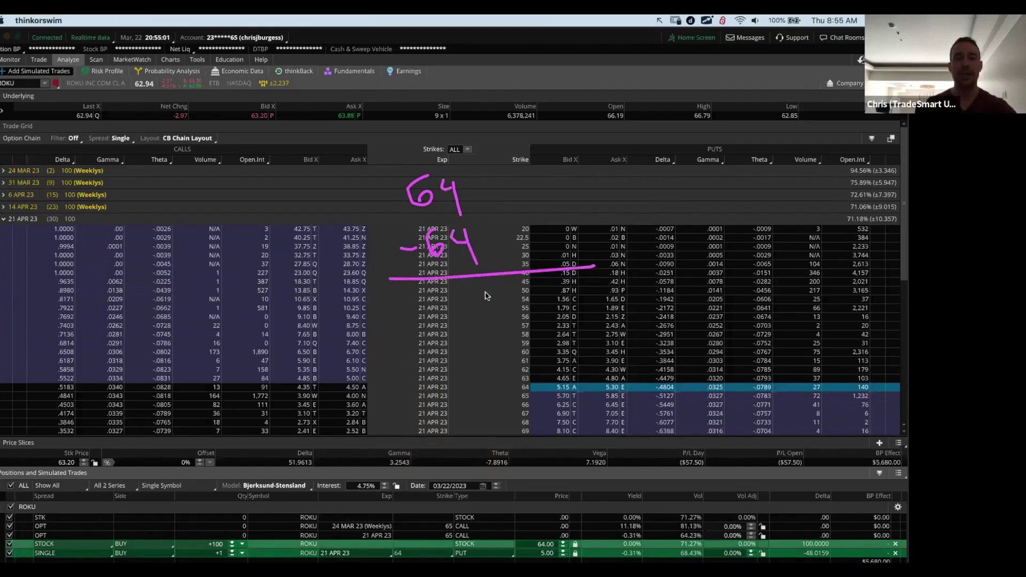
pyautogui.moveTo(486, 295)
pyautogui.mouseDown()
pyautogui.moveTo(467, 349)
pyautogui.moveTo(492, 370)
pyautogui.moveTo(548, 337)
pyautogui.mouseUp()
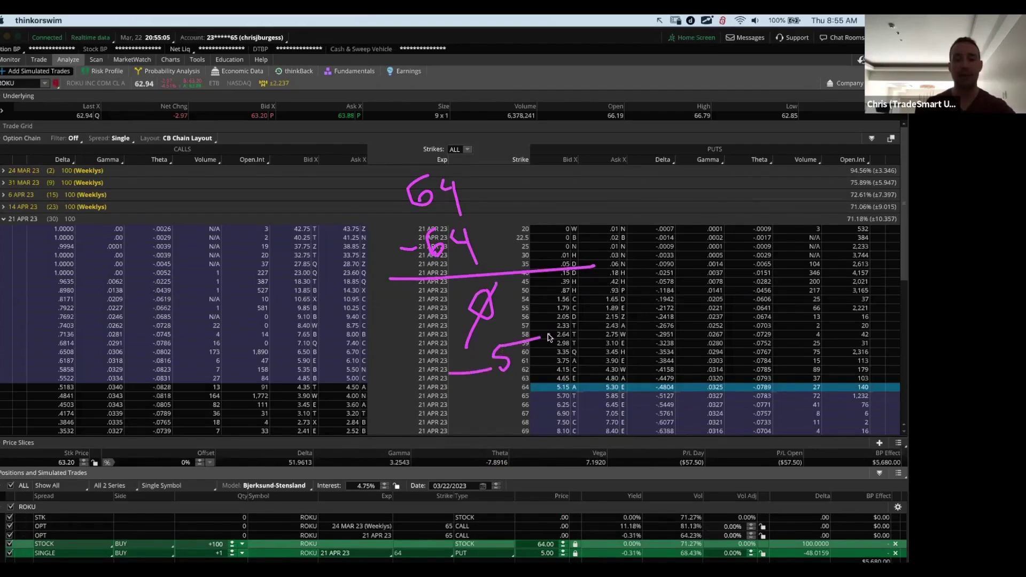
pyautogui.moveTo(454, 398); pyautogui.dragTo(639, 372)
pyautogui.moveTo(474, 423)
pyautogui.mouseDown()
pyautogui.moveTo(506, 428)
pyautogui.moveTo(550, 401)
pyautogui.mouseUp()
pyautogui.moveTo(442, 421)
pyautogui.mouseDown()
pyautogui.moveTo(419, 411)
pyautogui.moveTo(470, 445)
pyautogui.mouseUp()
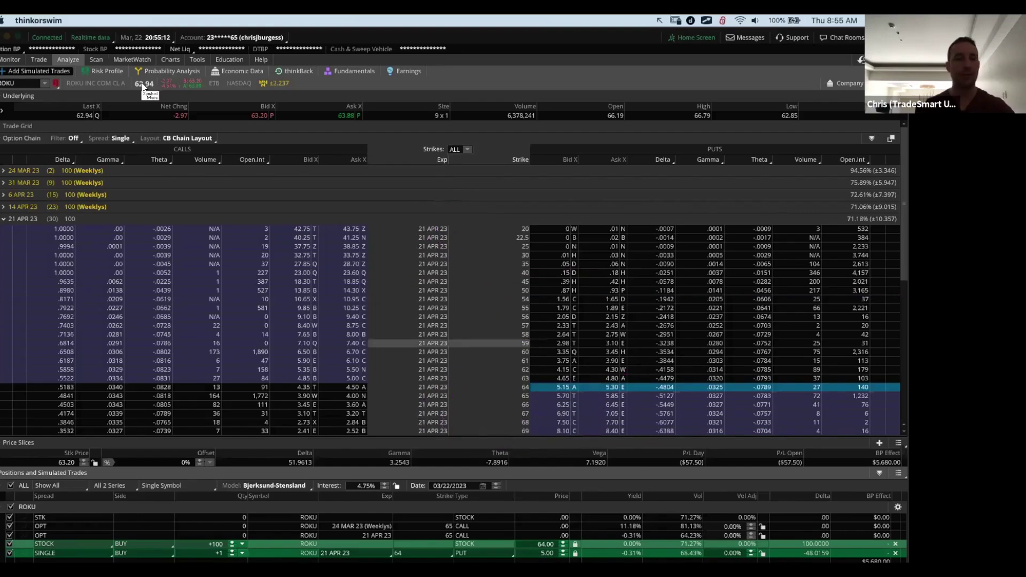
# Show the risk profile of the combined long stock and 64 put position.
pyautogui.click(102, 71)
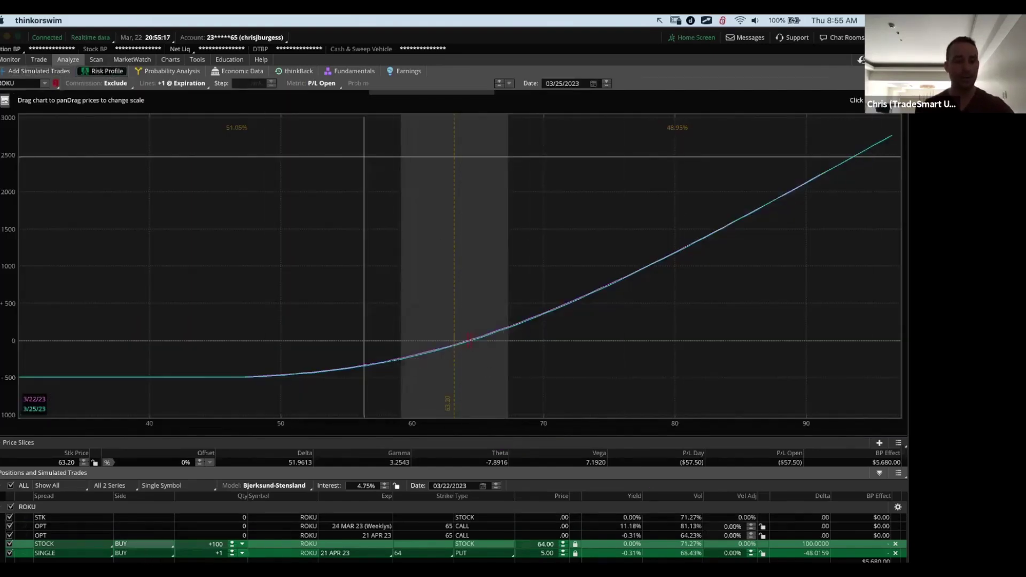
pyautogui.click(483, 487)
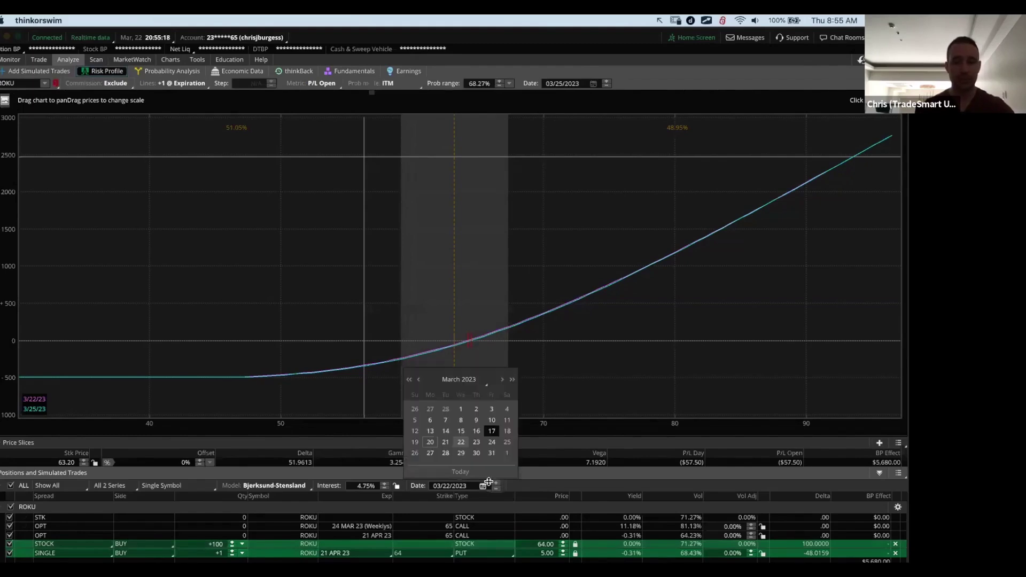
pyautogui.click(516, 482)
pyautogui.click(495, 484)
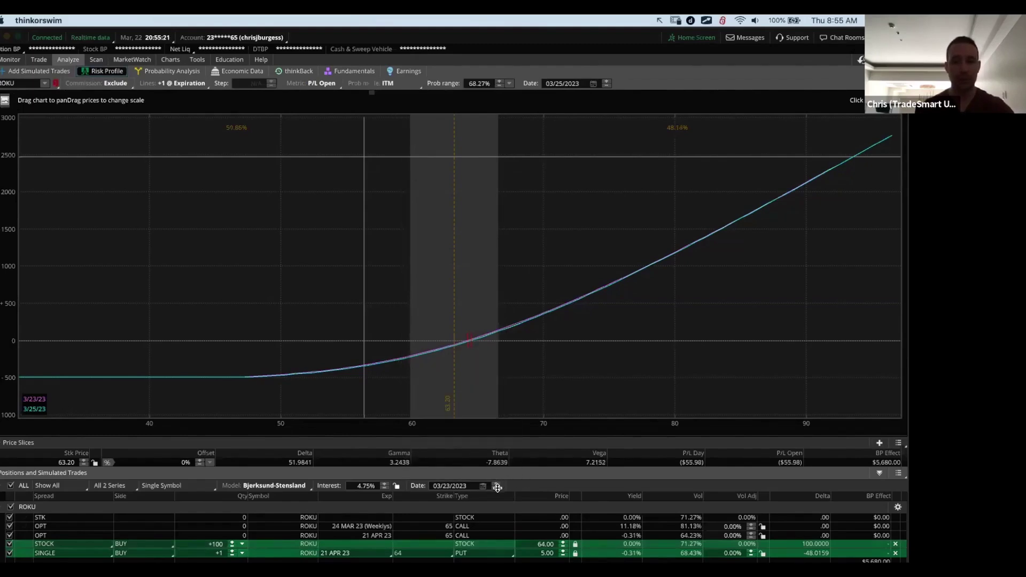
pyautogui.click(497, 488)
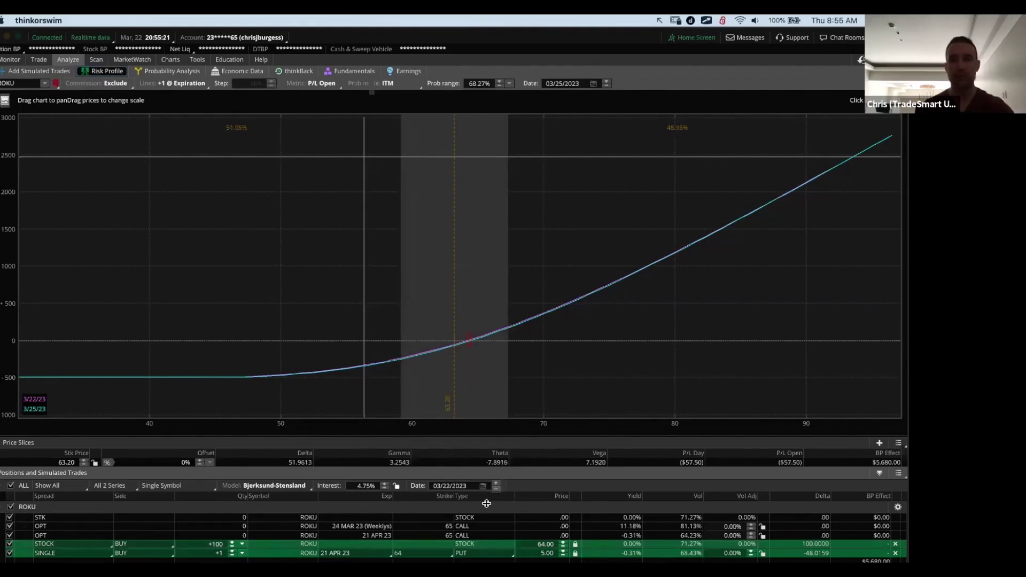
# Set the risk graph's date to 04/22/2023 and the positions' evaluation date to 03/23/2023.
pyautogui.click(593, 83)
pyautogui.click(614, 102)
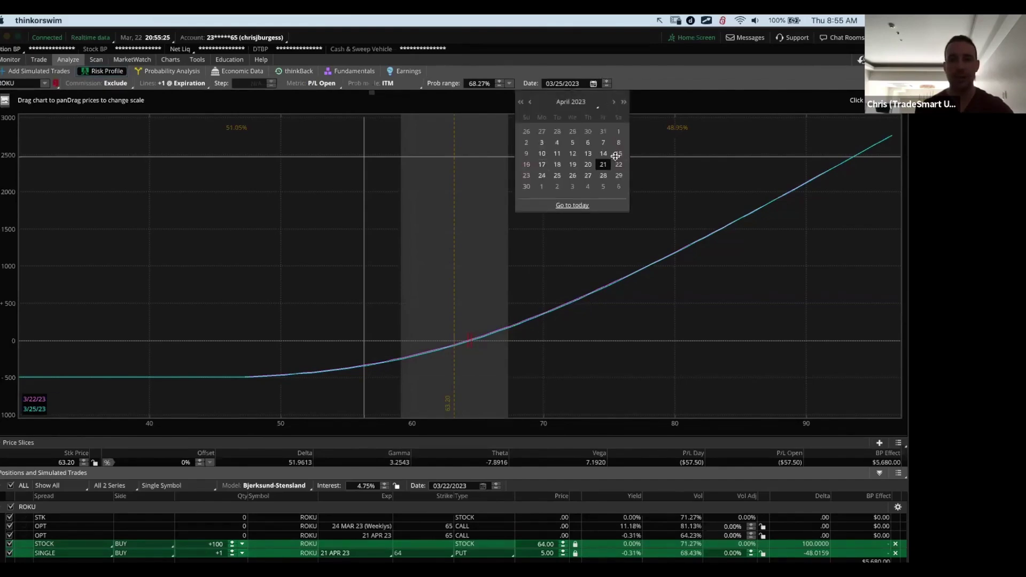
pyautogui.click(619, 166)
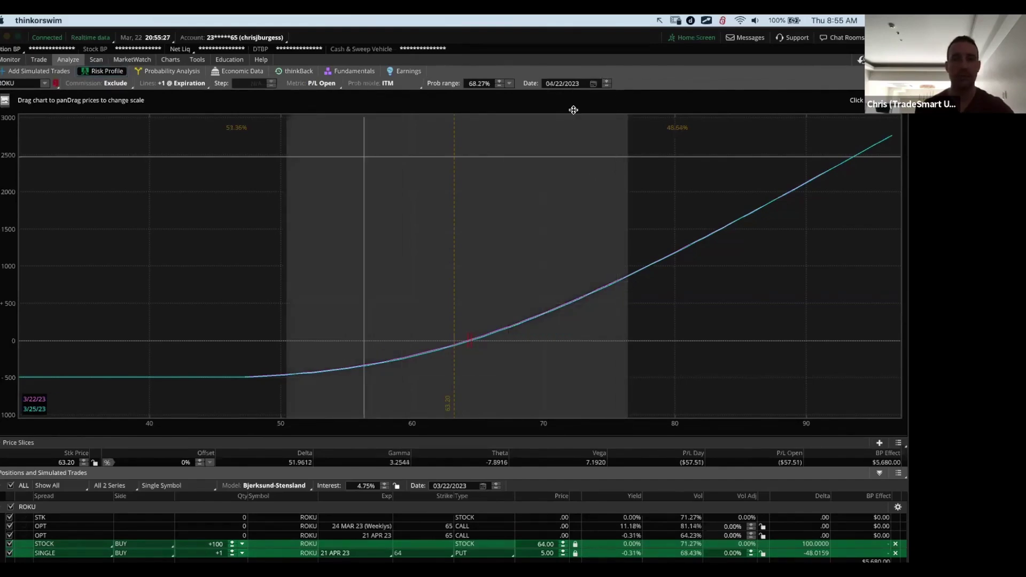
pyautogui.click(496, 483)
# Circle the 500 loss level on the profit/loss axis and trace the flat section of the line with the brush.
pyautogui.hotkey('ctrl', 'Tab')
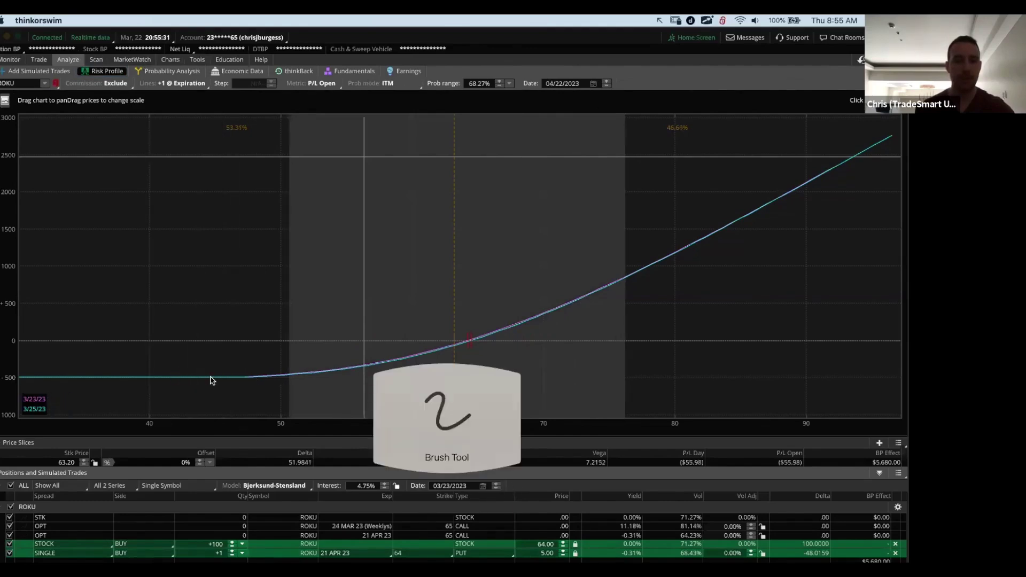
pyautogui.hotkey('ctrl', 'Tab')
pyautogui.moveTo(587, 345)
pyautogui.mouseDown()
pyautogui.moveTo(669, 273)
pyautogui.moveTo(775, 254)
pyautogui.mouseUp()
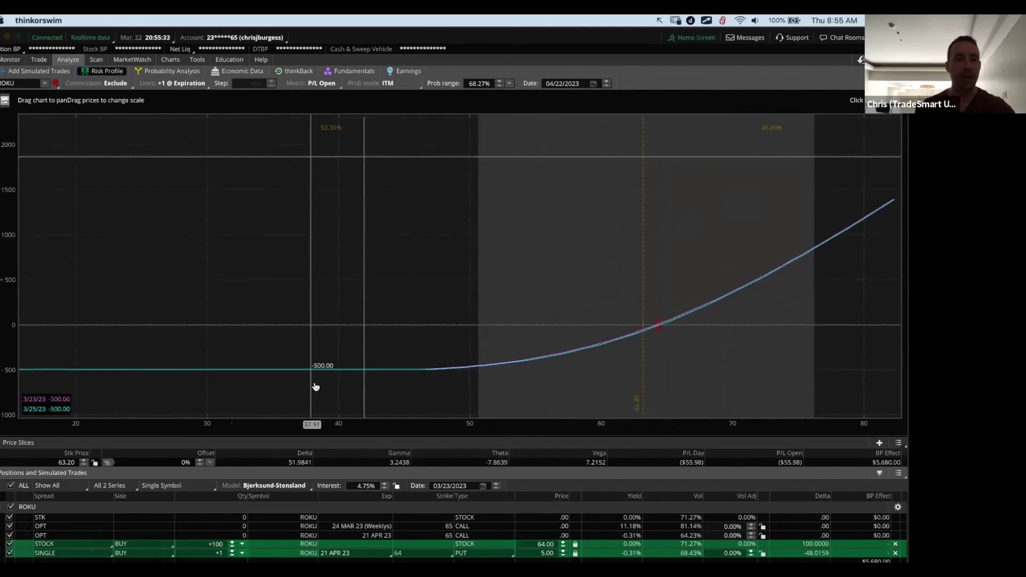
pyautogui.hotkey('ctrl', 'Tab')
pyautogui.moveTo(52, 366)
pyautogui.mouseDown()
pyautogui.moveTo(8, 388)
pyautogui.moveTo(5, 376)
pyautogui.mouseUp()
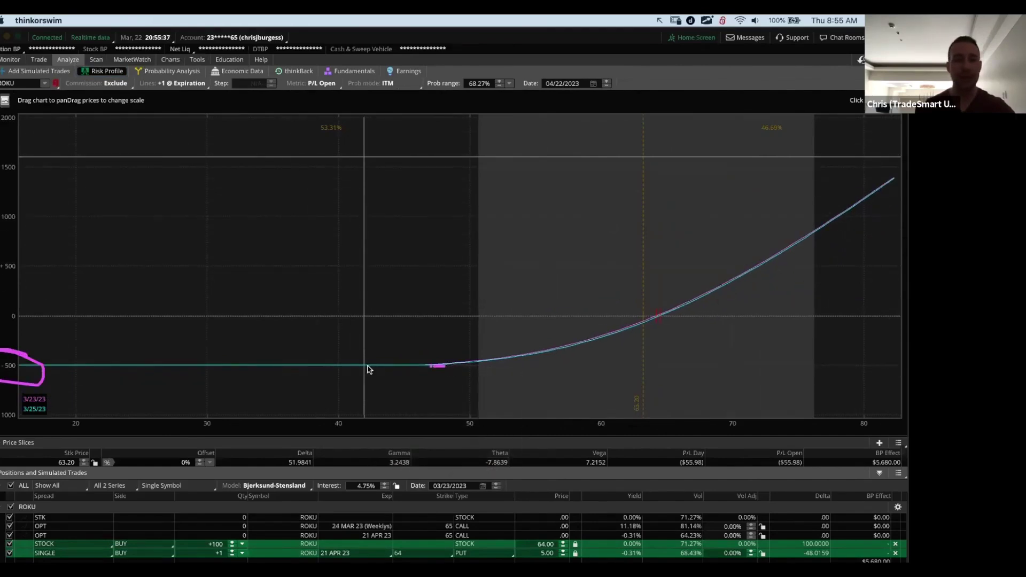
pyautogui.moveTo(368, 369); pyautogui.dragTo(63, 369)
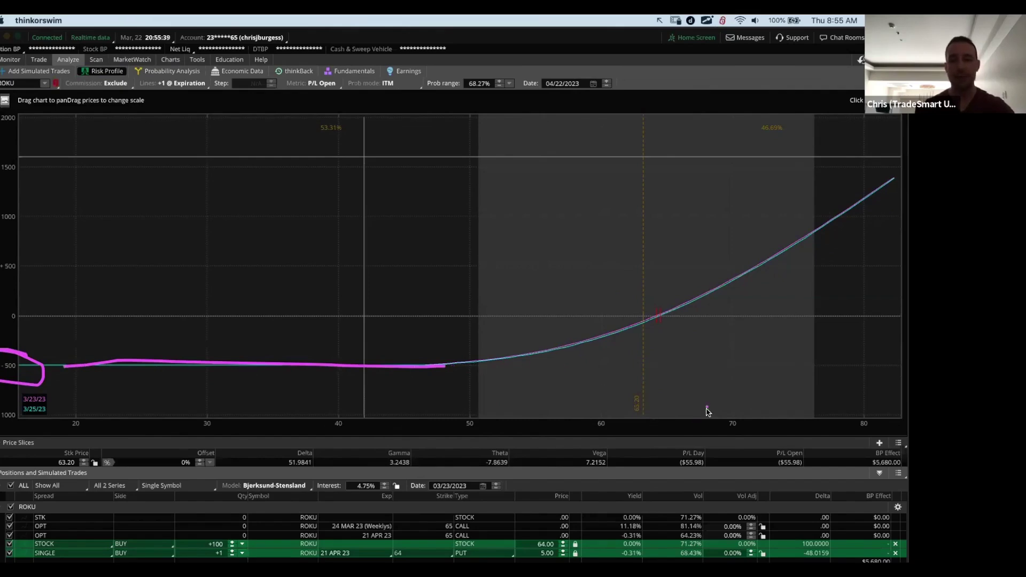
# Draw an upward arrow along the profit side of the graph, box the put's 5.00 price, and clear the marks.
pyautogui.hscroll(5, 771, 349)
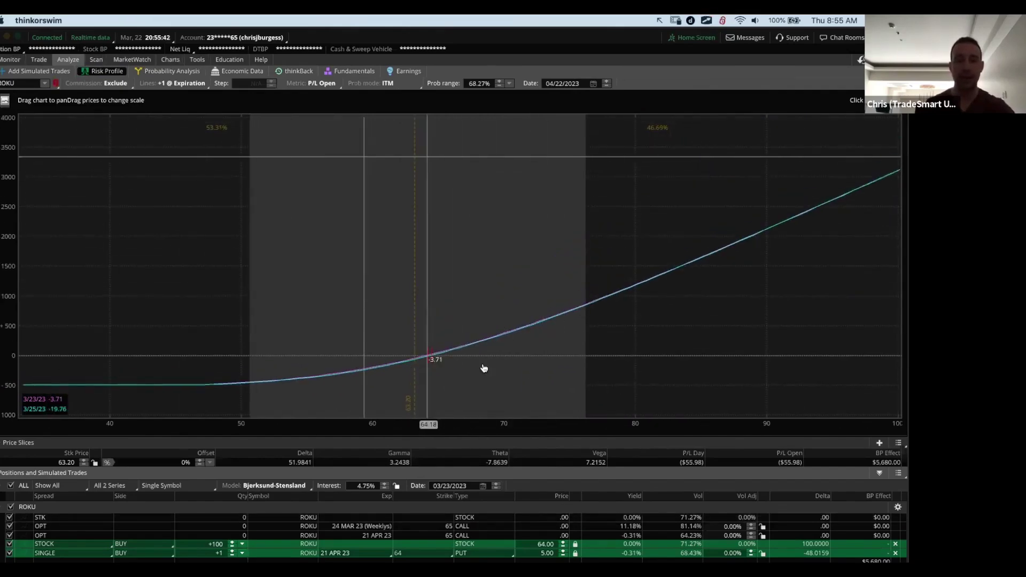
pyautogui.press('b')
pyautogui.moveTo(435, 359)
pyautogui.mouseDown()
pyautogui.moveTo(817, 258)
pyautogui.moveTo(785, 295)
pyautogui.mouseUp()
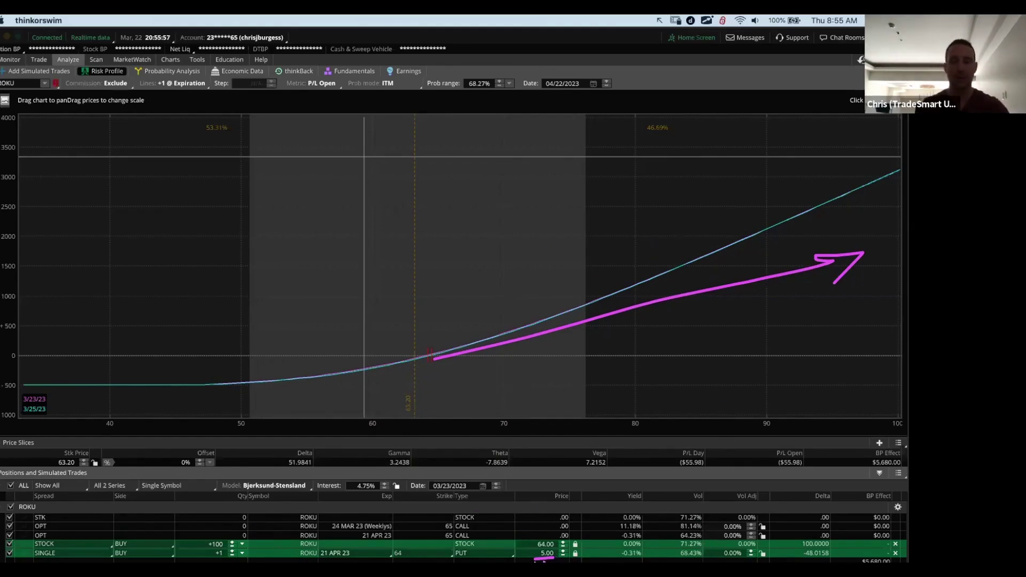
pyautogui.moveTo(534, 549)
pyautogui.mouseDown()
pyautogui.moveTo(571, 558)
pyautogui.moveTo(528, 560)
pyautogui.mouseUp()
pyautogui.click(522, 553)
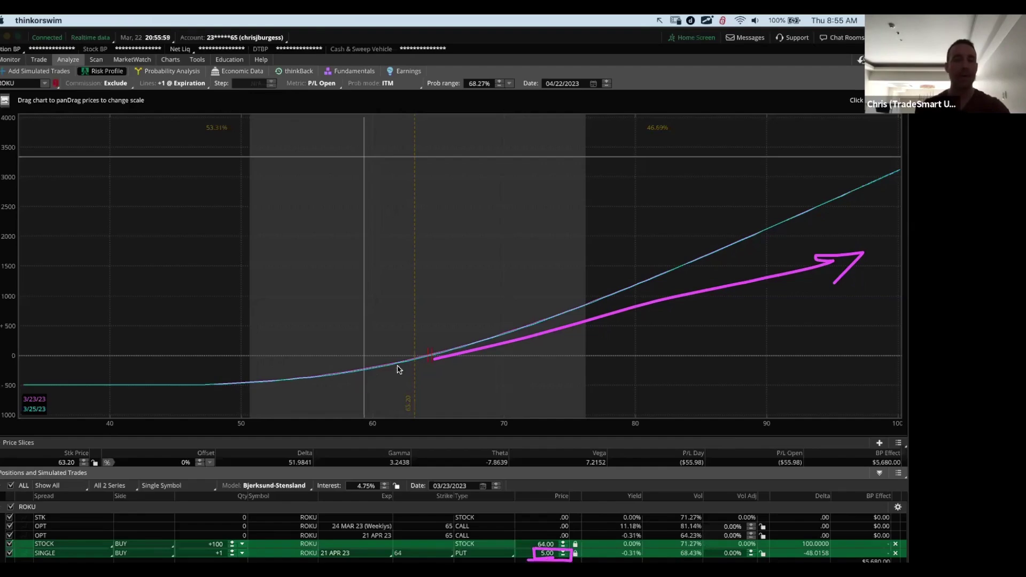
pyautogui.moveTo(398, 369); pyautogui.dragTo(198, 384)
pyautogui.press('Escape')
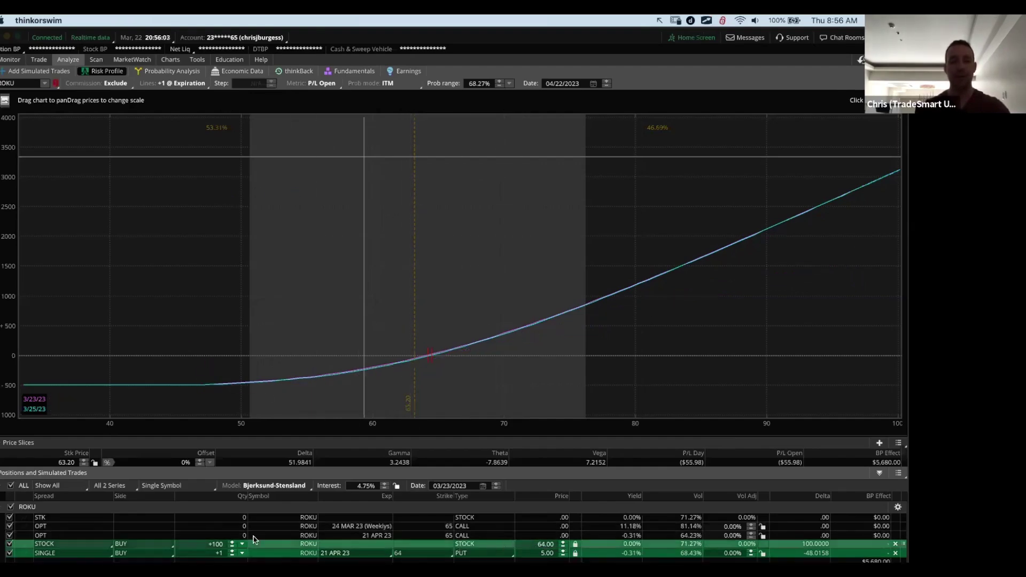
# Circle the simulated stock's quantity with the brush and clear the mark.
pyautogui.hotkey('ctrl', 'Tab')
pyautogui.moveTo(223, 538)
pyautogui.mouseDown()
pyautogui.moveTo(210, 546)
pyautogui.moveTo(211, 539)
pyautogui.mouseUp()
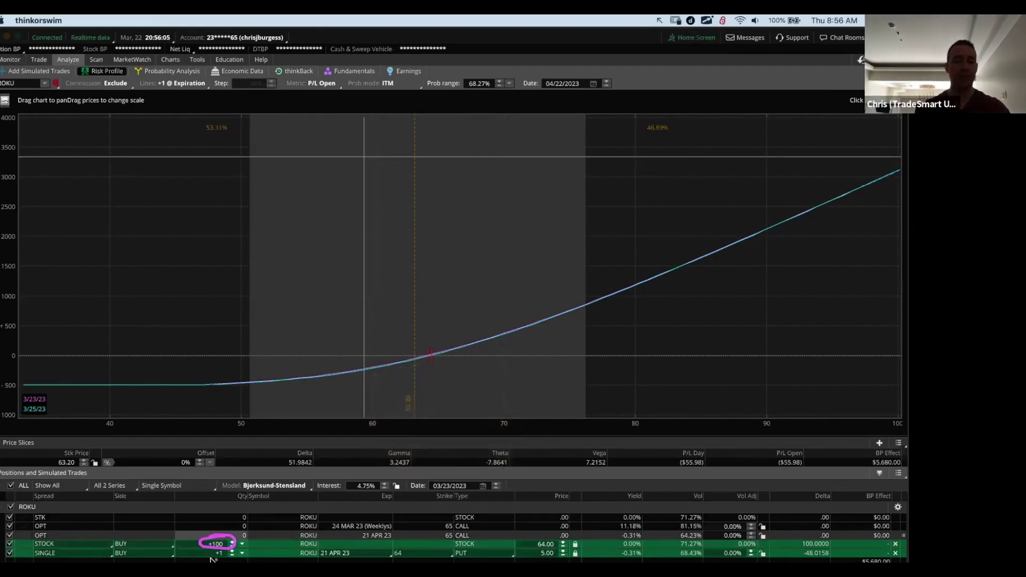
pyautogui.press('Escape')
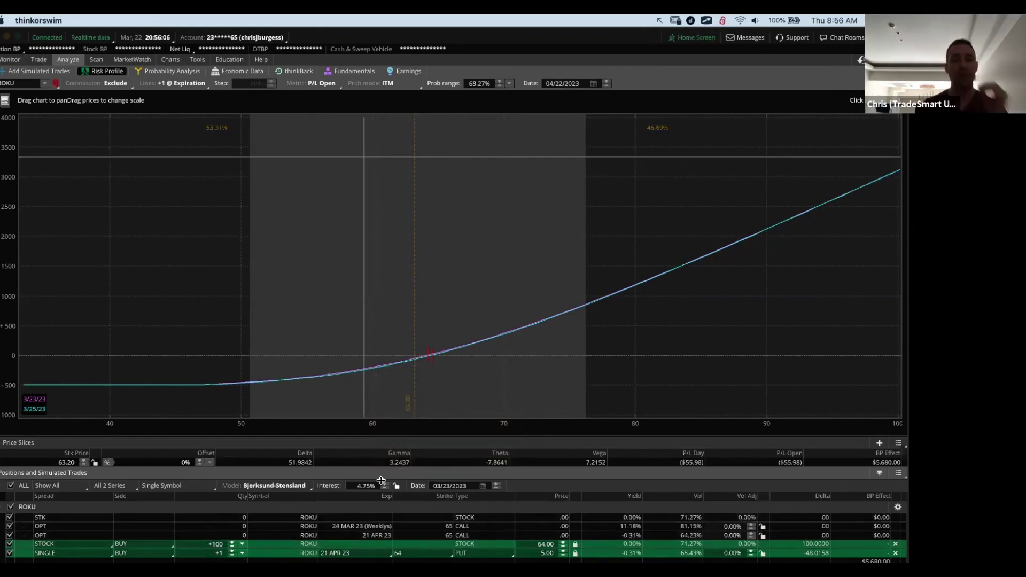
# Exclude the 24 MAR 23 and 21 APR 23 65 call rows from the risk profile.
pyautogui.click(9, 526)
pyautogui.click(10, 536)
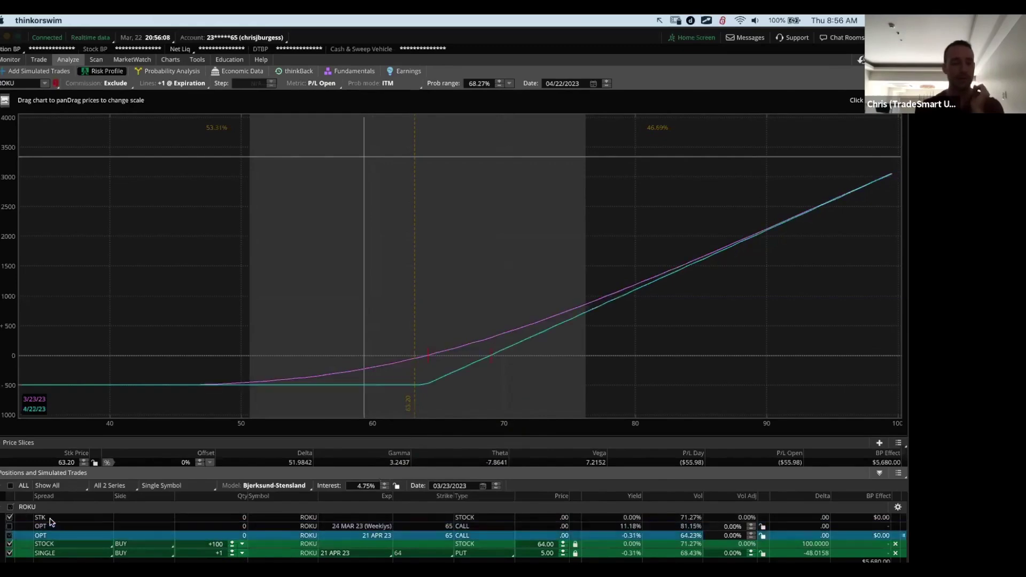
pyautogui.moveTo(593, 250); pyautogui.dragTo(584, 127)
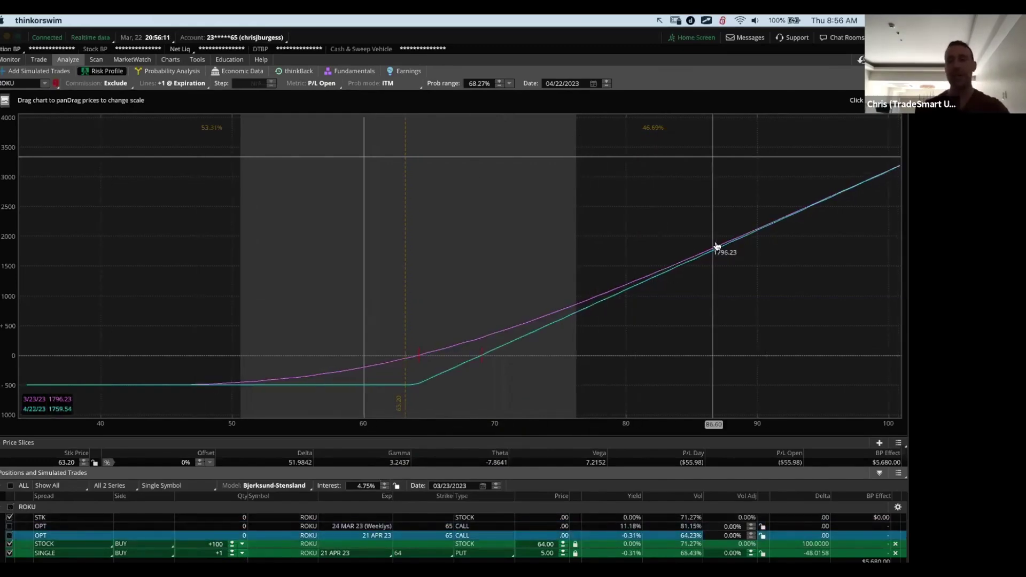
# Trace the 4/22/23 line from its flat loss section up to an arrowhead on the profit side, and clear the marks.
pyautogui.hotkey('ctrl', 'Tab')
pyautogui.moveTo(149, 382)
pyautogui.mouseDown()
pyautogui.moveTo(431, 381)
pyautogui.moveTo(863, 245)
pyautogui.mouseUp()
pyautogui.press('Escape')
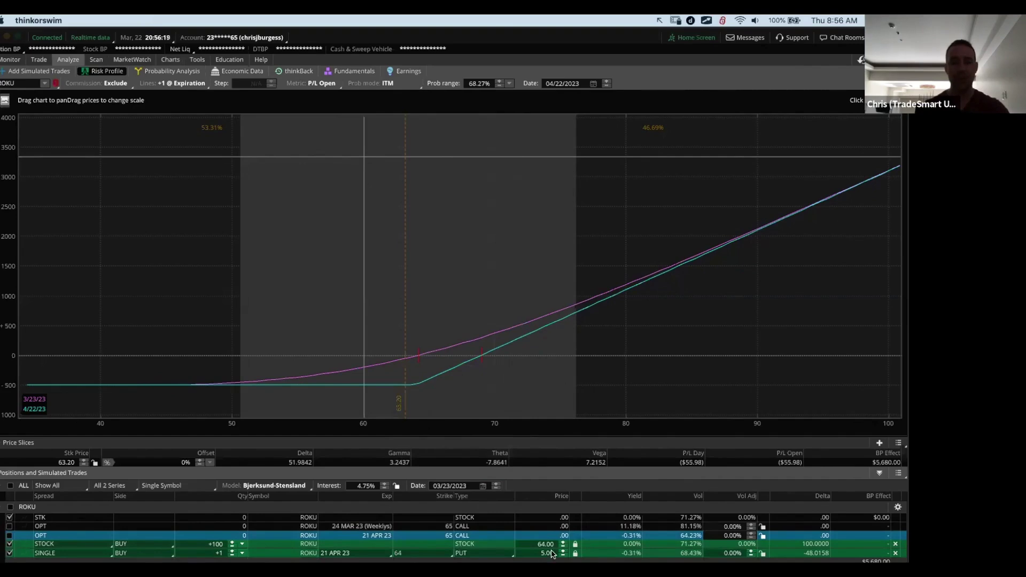
pyautogui.hotkey('ctrl', 'shift', 'z')
pyautogui.moveTo(201, 387)
pyautogui.mouseDown()
pyautogui.moveTo(377, 387)
pyautogui.moveTo(687, 258)
pyautogui.moveTo(714, 258)
pyautogui.mouseUp()
pyautogui.moveTo(673, 291); pyautogui.dragTo(661, 308)
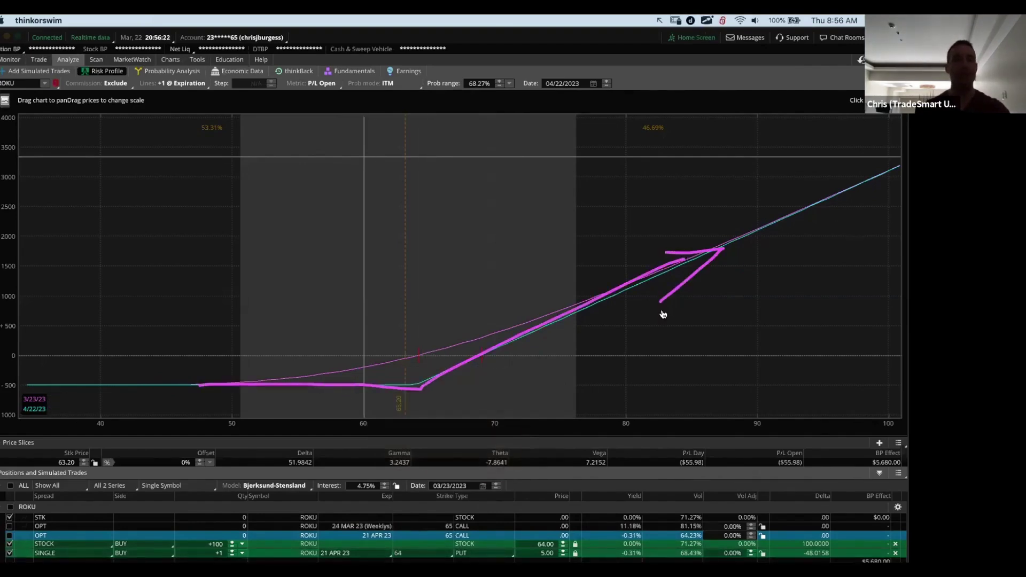
pyautogui.press('Escape')
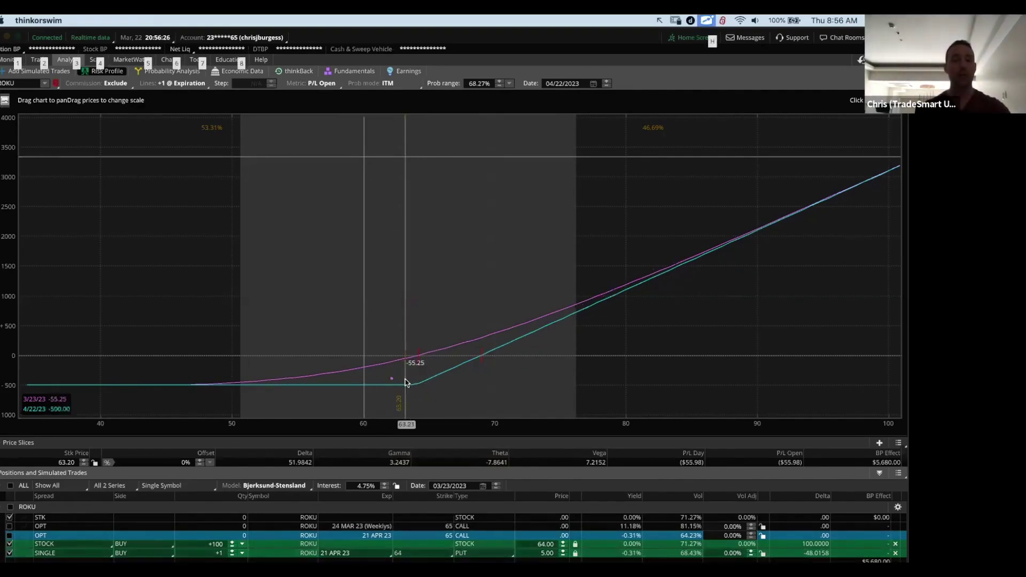
# Mark the flat and rising sections of the 4/22/23 line and the two call rows with the brush, and clear the marks.
pyautogui.hotkey('alt', 'Tab')
pyautogui.moveTo(393, 382)
pyautogui.mouseDown()
pyautogui.moveTo(45, 378)
pyautogui.moveTo(76, 399)
pyautogui.mouseUp()
pyautogui.moveTo(406, 390)
pyautogui.mouseDown()
pyautogui.moveTo(710, 206)
pyautogui.moveTo(715, 223)
pyautogui.mouseUp()
pyautogui.moveTo(760, 199)
pyautogui.mouseDown()
pyautogui.moveTo(774, 192)
pyautogui.moveTo(700, 200)
pyautogui.moveTo(1, 507)
pyautogui.mouseUp()
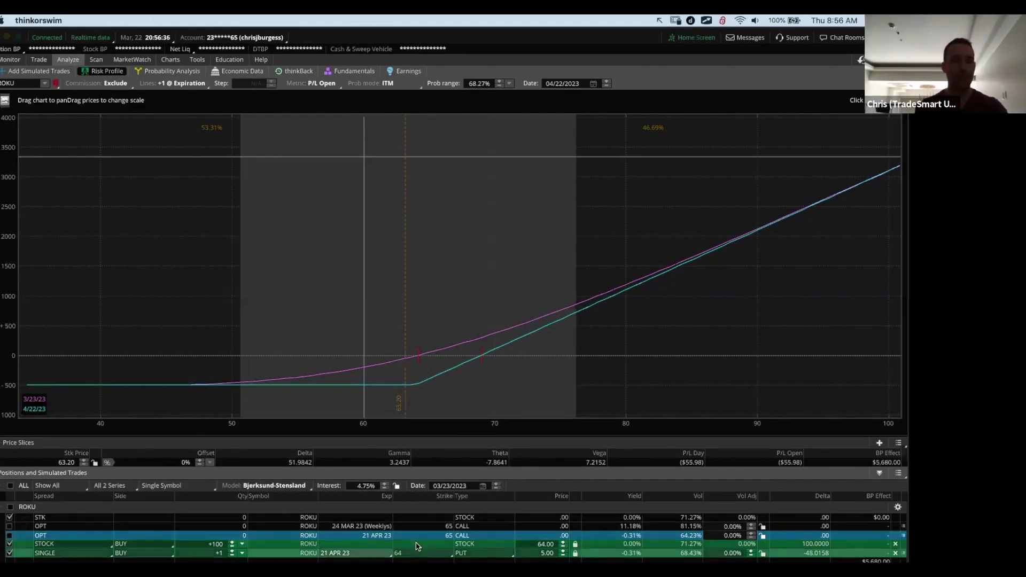
pyautogui.hotkey('alt', 'Tab')
pyautogui.moveTo(393, 520)
pyautogui.mouseDown()
pyautogui.moveTo(420, 530)
pyautogui.moveTo(368, 517)
pyautogui.mouseUp()
pyautogui.press('Escape')
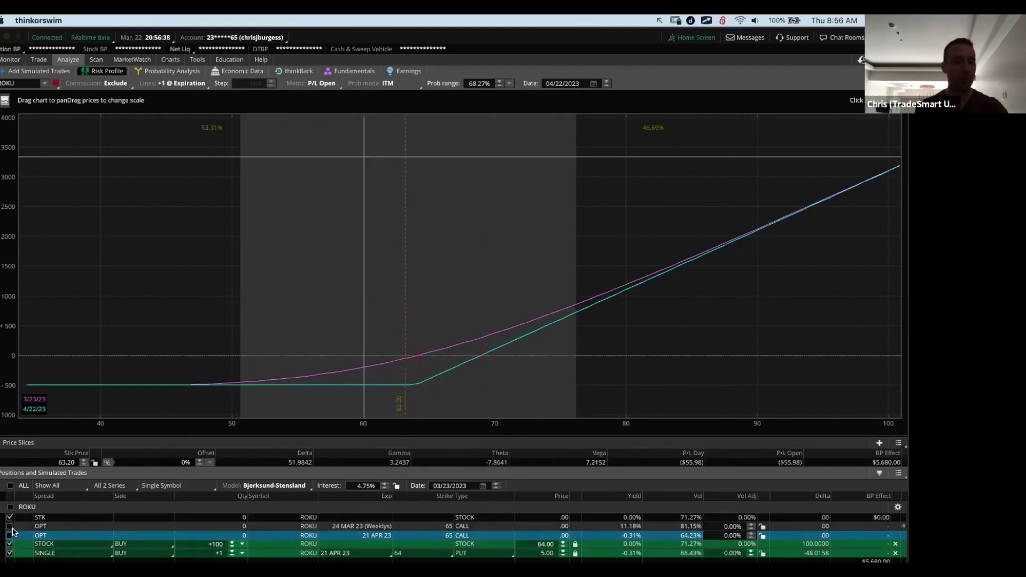
# Include both 65 call rows in the risk profile again, and temporarily mark the resulting curve and the calls' quantities.
pyautogui.click(9, 527)
pyautogui.click(10, 535)
pyautogui.press('b')
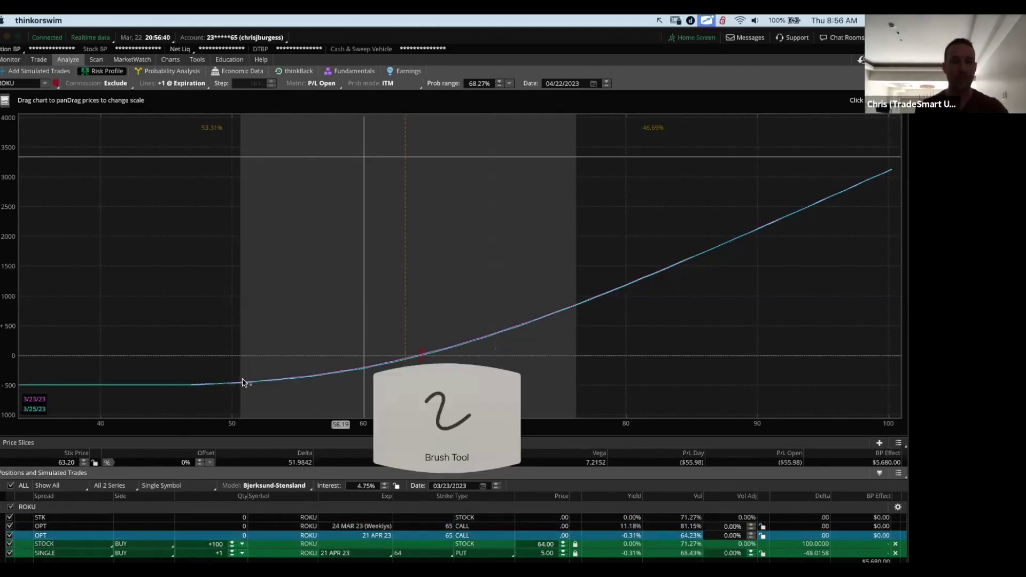
pyautogui.moveTo(245, 381)
pyautogui.mouseDown()
pyautogui.moveTo(648, 277)
pyautogui.moveTo(459, 352)
pyautogui.mouseUp()
pyautogui.moveTo(338, 376); pyautogui.dragTo(243, 380)
pyautogui.moveTo(288, 299); pyautogui.dragTo(666, 413)
pyautogui.moveTo(249, 521)
pyautogui.mouseDown()
pyautogui.moveTo(235, 529)
pyautogui.moveTo(251, 520)
pyautogui.mouseUp()
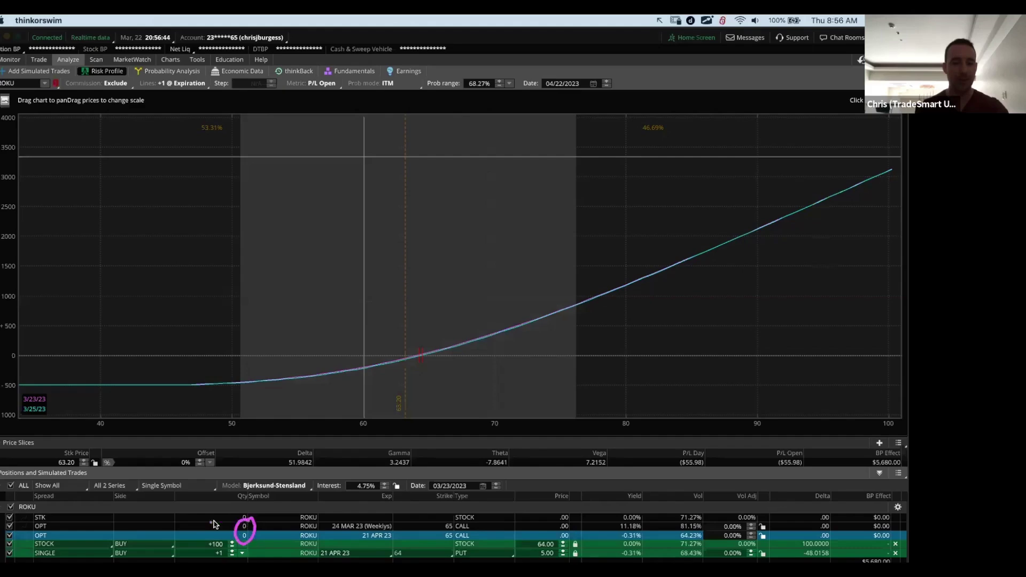
pyautogui.press('Escape')
# Exclude both 65 call rows from the risk profile and temporarily draw upward arrows along the 4/22/23 and 3/23/23 lines.
pyautogui.click(9, 526)
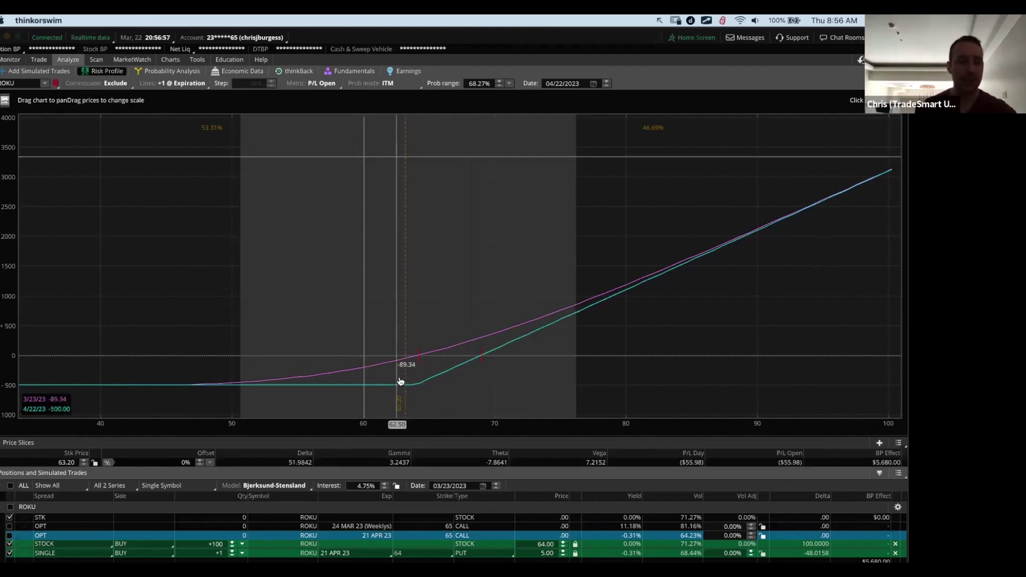
pyautogui.hotkey('alt', 'Tab')
pyautogui.moveTo(180, 386)
pyautogui.mouseDown()
pyautogui.moveTo(404, 391)
pyautogui.moveTo(746, 241)
pyautogui.moveTo(739, 262)
pyautogui.mouseUp()
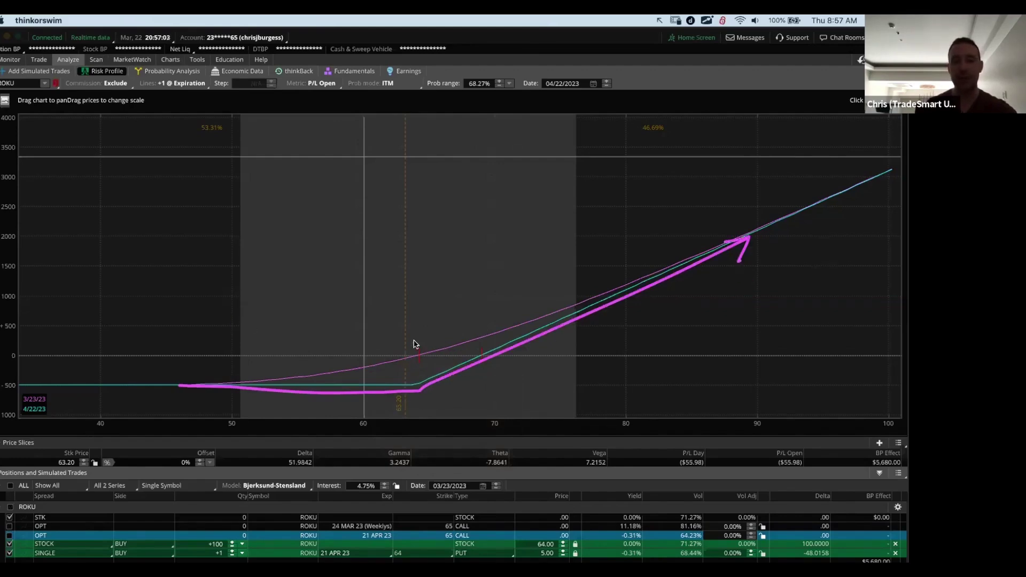
pyautogui.moveTo(411, 349)
pyautogui.mouseDown()
pyautogui.moveTo(541, 299)
pyautogui.moveTo(855, 143)
pyautogui.moveTo(853, 158)
pyautogui.mouseUp()
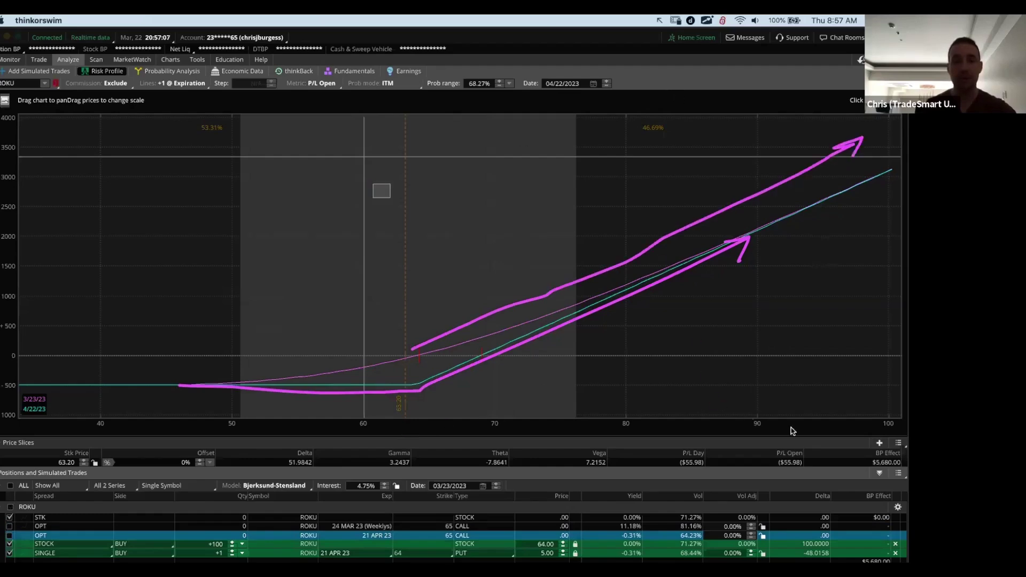
pyautogui.press('Escape')
# Mark the downside part of the graph and the 500 loss level on the axis with the brush.
pyautogui.moveTo(402, 363)
pyautogui.mouseDown()
pyautogui.moveTo(122, 361)
pyautogui.moveTo(150, 374)
pyautogui.mouseUp()
pyautogui.moveTo(34, 369); pyautogui.dragTo(18, 390)
pyautogui.click(172, 414)
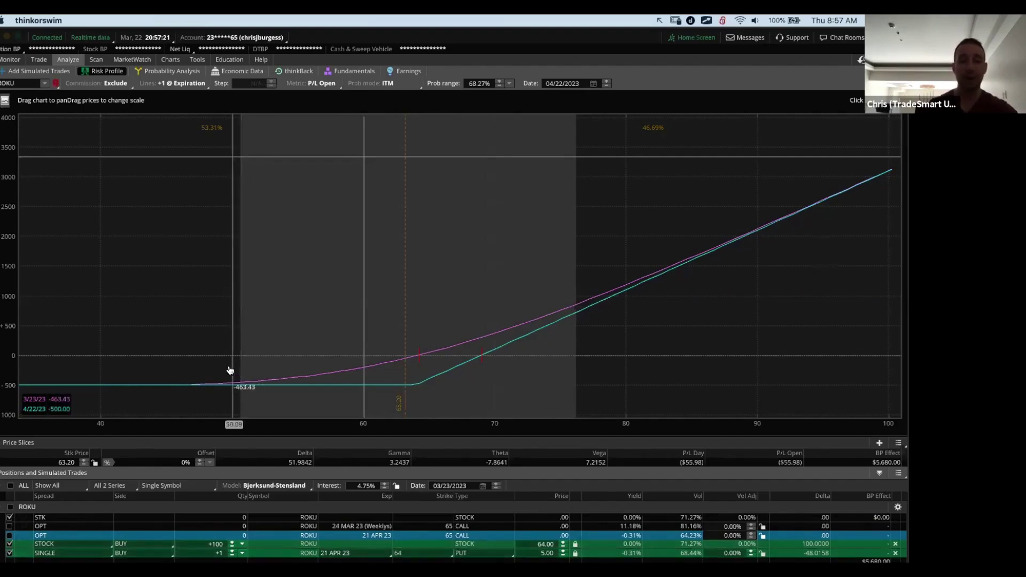
# Change the strike of the simulated 21 APR 23 put to 50.
pyautogui.click(419, 555)
pyautogui.scroll(5, 423, 473)
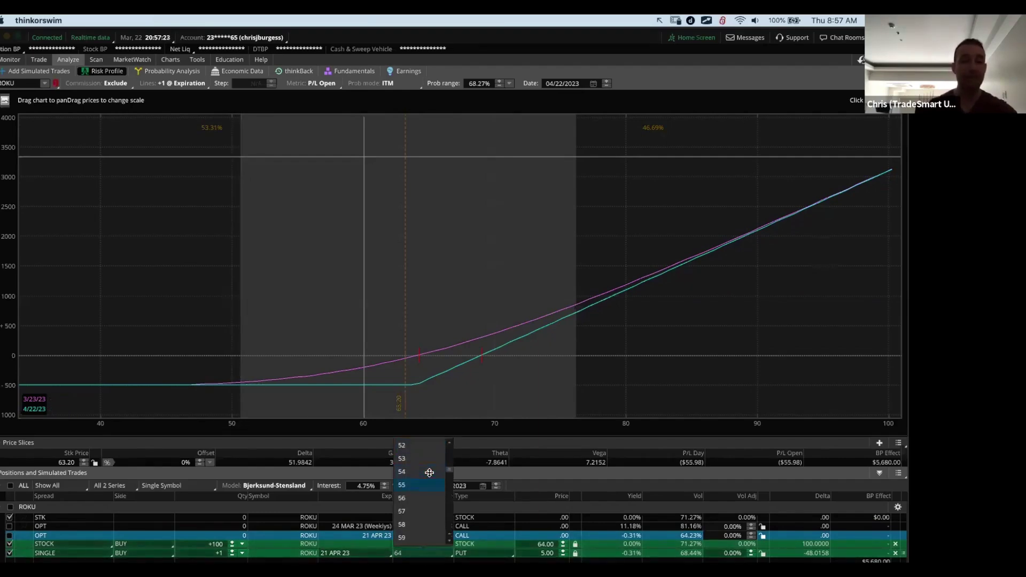
pyautogui.click(422, 473)
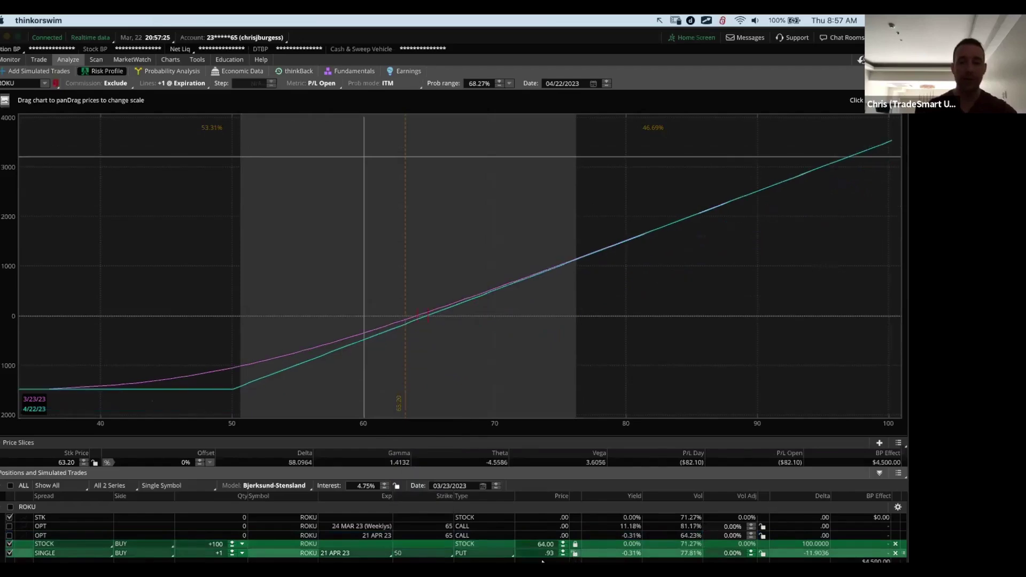
# Circle the 50 put's price and mark the bend of the 4/22/23 line at the 50 strike.
pyautogui.press('b')
pyautogui.moveTo(562, 549)
pyautogui.mouseDown()
pyautogui.moveTo(528, 554)
pyautogui.moveTo(535, 549)
pyautogui.mouseUp()
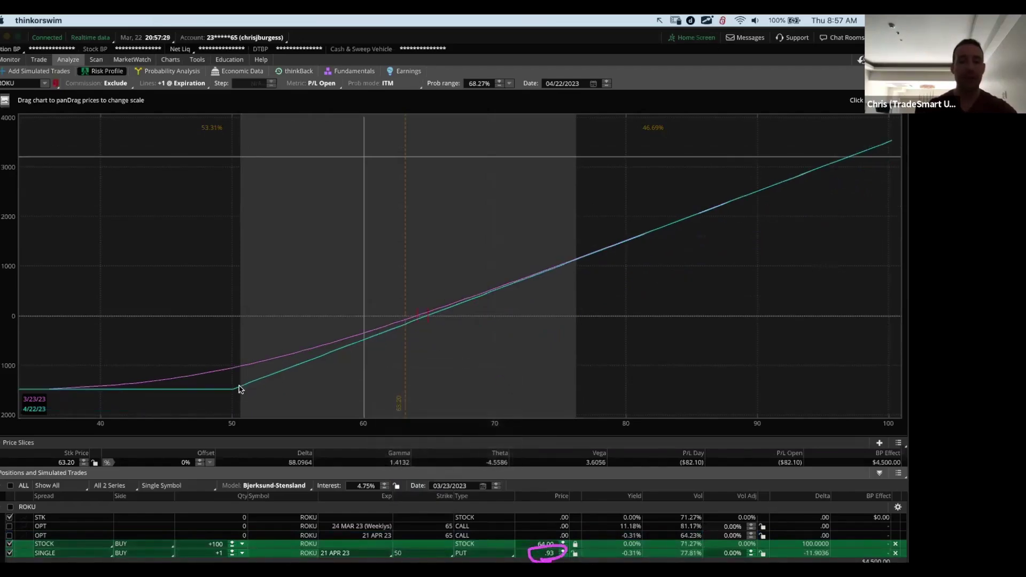
pyautogui.moveTo(239, 389); pyautogui.dragTo(223, 404)
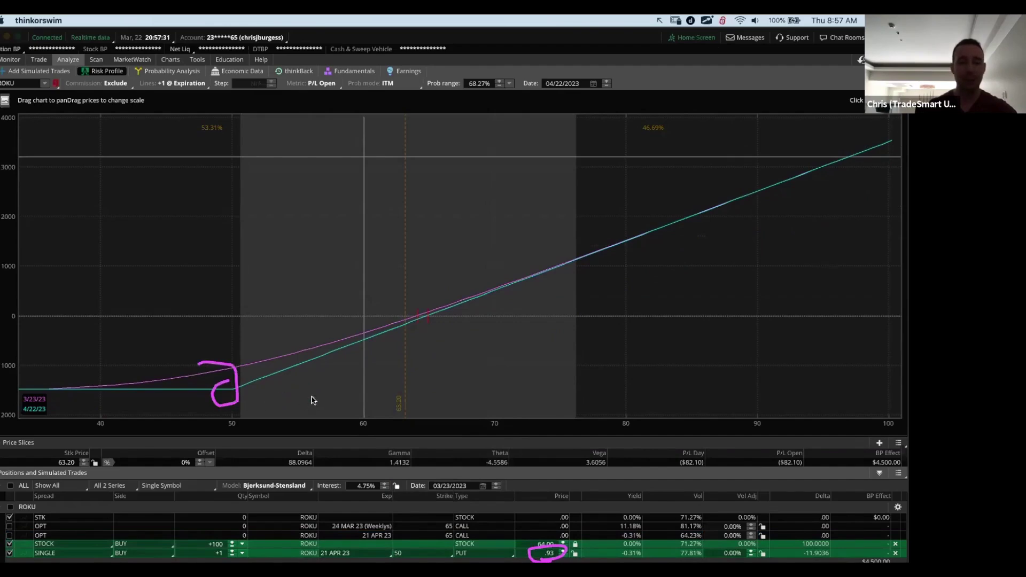
# Handwrite the subtraction 64 minus 50 over the graph, with 14 as the result.
pyautogui.press('b')
pyautogui.moveTo(505, 141)
pyautogui.mouseDown()
pyautogui.moveTo(501, 176)
pyautogui.moveTo(550, 152)
pyautogui.moveTo(551, 200)
pyautogui.mouseUp()
pyautogui.moveTo(470, 216)
pyautogui.mouseDown()
pyautogui.moveTo(520, 225)
pyautogui.moveTo(548, 202)
pyautogui.mouseUp()
pyautogui.moveTo(558, 204); pyautogui.dragTo(541, 225)
pyautogui.moveTo(444, 250); pyautogui.dragTo(675, 226)
pyautogui.moveTo(524, 254)
pyautogui.mouseDown()
pyautogui.moveTo(528, 311)
pyautogui.moveTo(569, 277)
pyautogui.mouseUp()
# Add the .93 put cost to the handwritten calculation with 14.93 as the total, and circle the matching loss level on the axis.
pyautogui.moveTo(559, 263)
pyautogui.mouseDown()
pyautogui.moveTo(563, 302)
pyautogui.moveTo(602, 338)
pyautogui.moveTo(622, 337)
pyautogui.mouseUp()
pyautogui.click(581, 340)
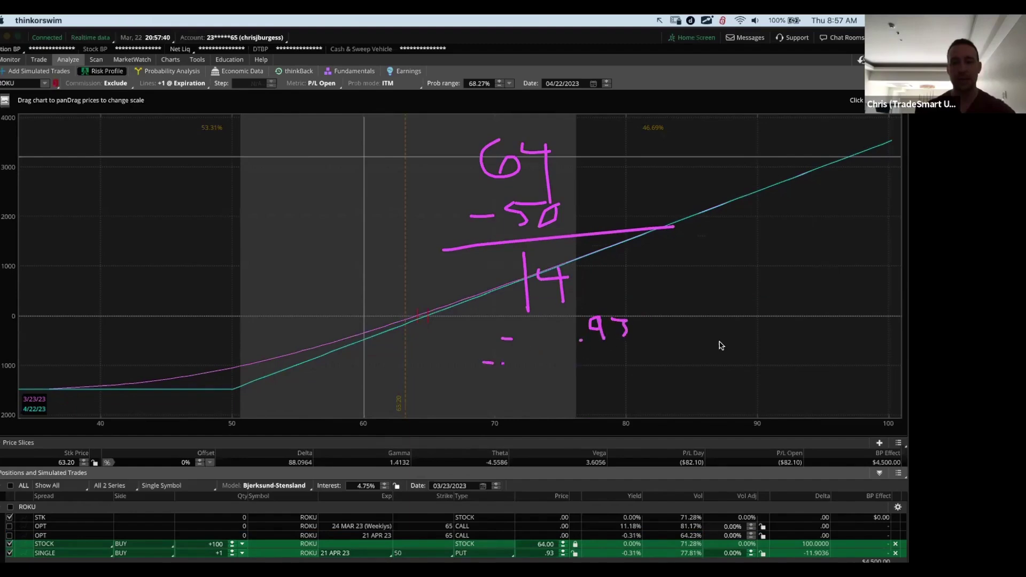
pyautogui.moveTo(721, 345); pyautogui.dragTo(484, 362)
pyautogui.moveTo(553, 375)
pyautogui.mouseDown()
pyautogui.moveTo(554, 392)
pyautogui.moveTo(626, 394)
pyautogui.mouseUp()
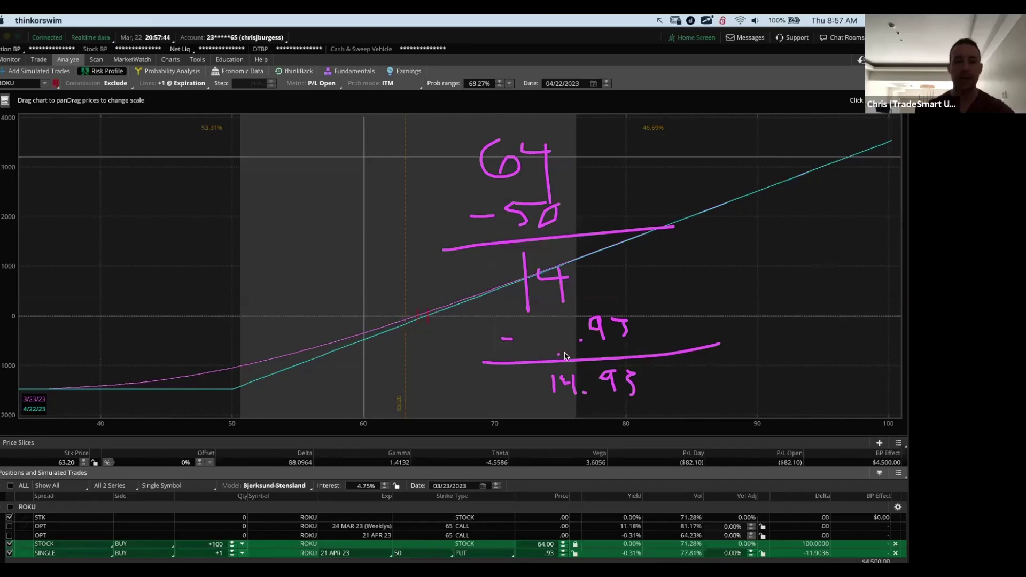
pyautogui.moveTo(7, 383)
pyautogui.mouseDown()
pyautogui.moveTo(23, 381)
pyautogui.moveTo(17, 370)
pyautogui.mouseUp()
pyautogui.moveTo(3, 420); pyautogui.dragTo(15, 420)
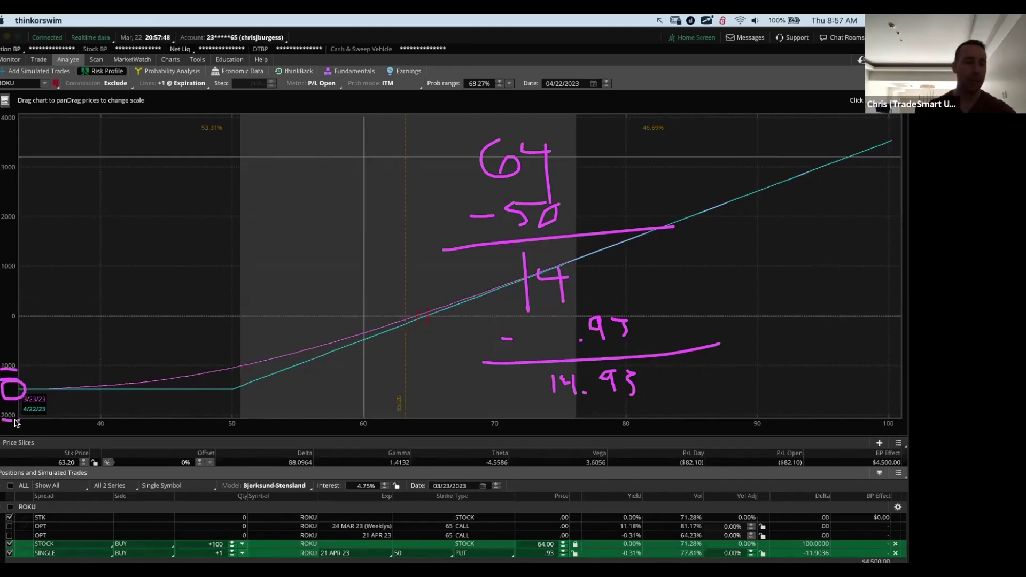
# Clear the handwriting, circle the maximum loss level on the axis, and draw an arrow down the 4/22/23 line to the 50 strike.
pyautogui.press('Escape')
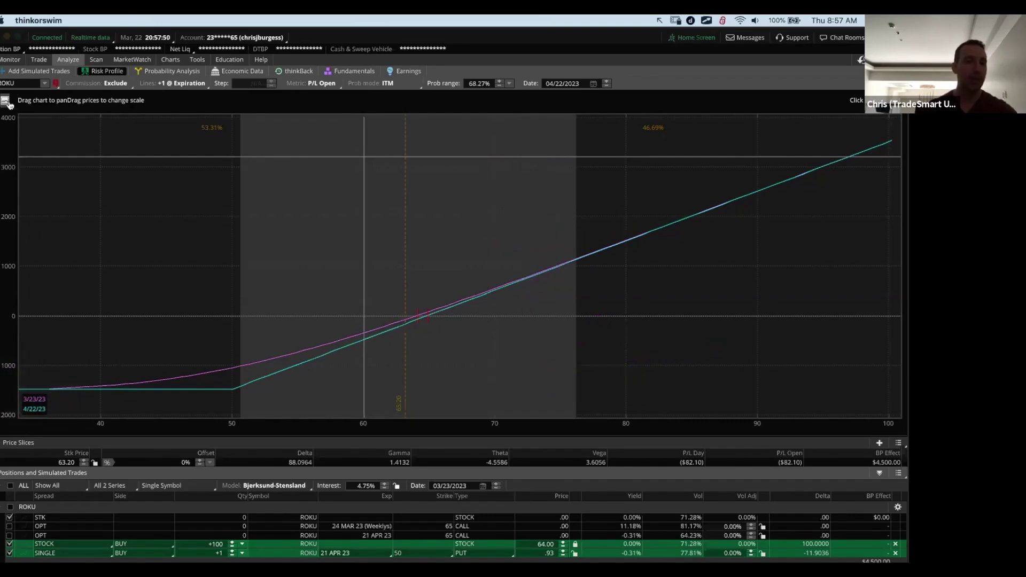
pyautogui.hotkey('alt', 'Tab')
pyautogui.moveTo(9, 382)
pyautogui.mouseDown()
pyautogui.moveTo(20, 390)
pyautogui.moveTo(4, 382)
pyautogui.mouseUp()
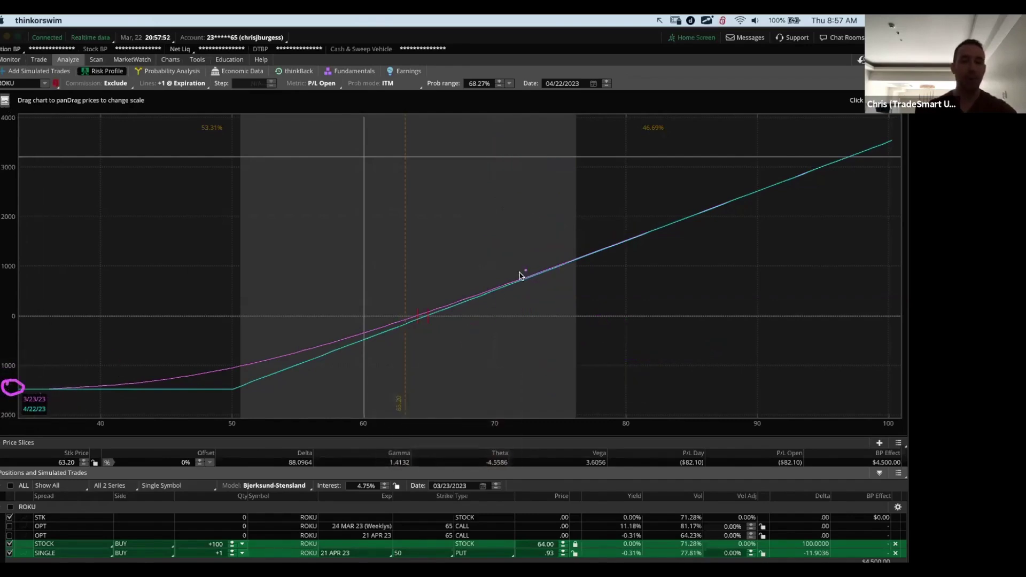
pyautogui.moveTo(518, 275)
pyautogui.mouseDown()
pyautogui.moveTo(232, 392)
pyautogui.moveTo(260, 394)
pyautogui.mouseUp()
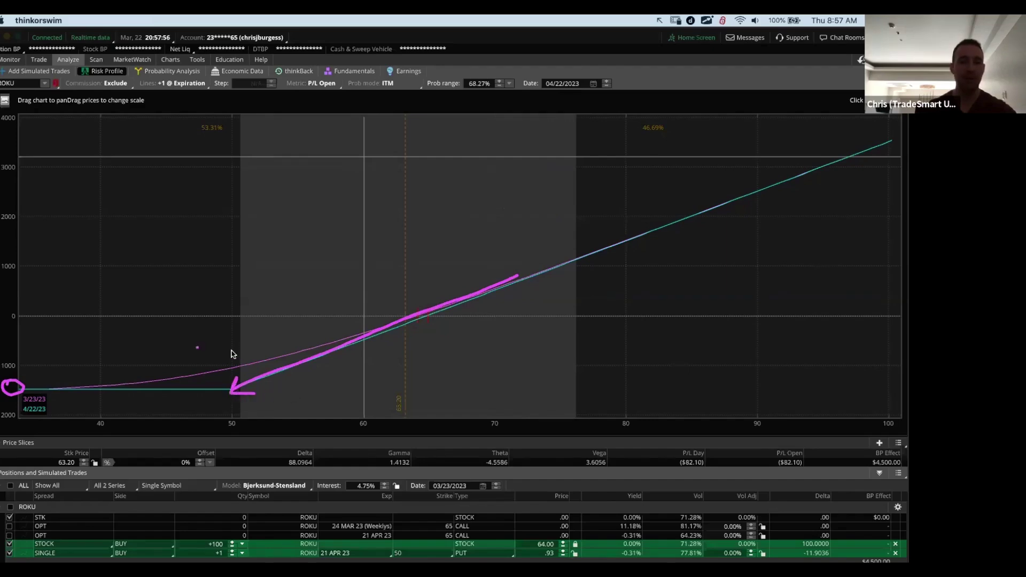
# Undo the arrow, circle 50 on the price axis and trace the flat loss line below that strike, clearing the drawings at the end.
pyautogui.press('super+z')
pyautogui.press('super+z')
pyautogui.moveTo(217, 418)
pyautogui.mouseDown()
pyautogui.moveTo(235, 413)
pyautogui.moveTo(16, 391)
pyautogui.mouseUp()
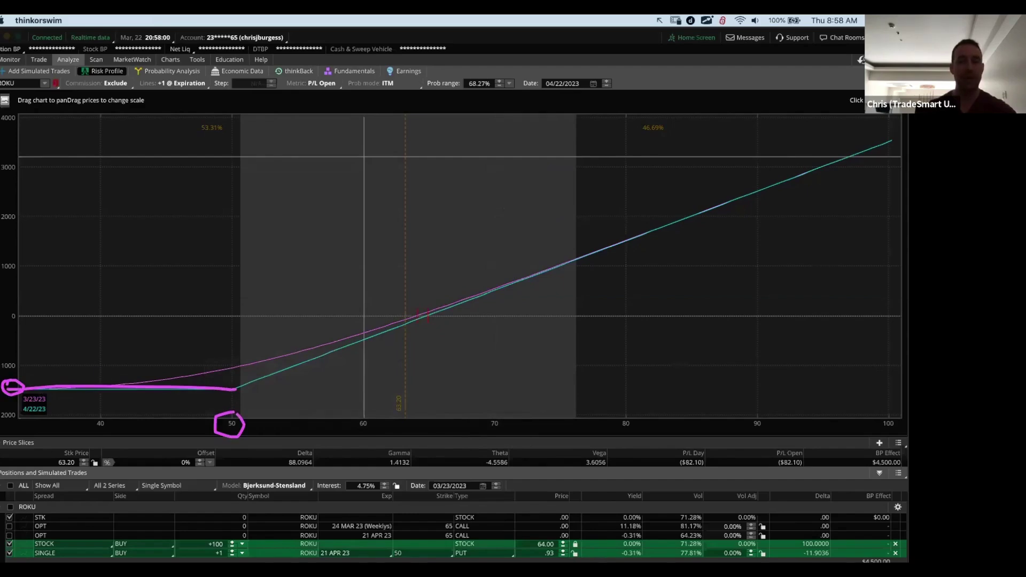
pyautogui.moveTo(2, 349); pyautogui.dragTo(312, 464)
pyautogui.press('Escape')
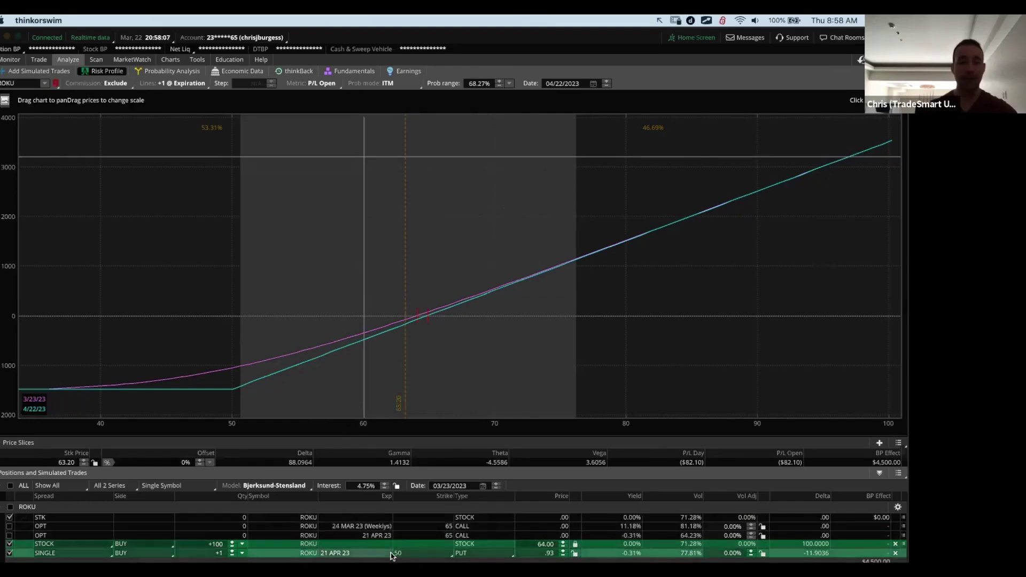
# Change the strike of the simulated 21 APR 23 put to 70.
pyautogui.click(412, 554)
pyautogui.scroll(-7, 423, 515)
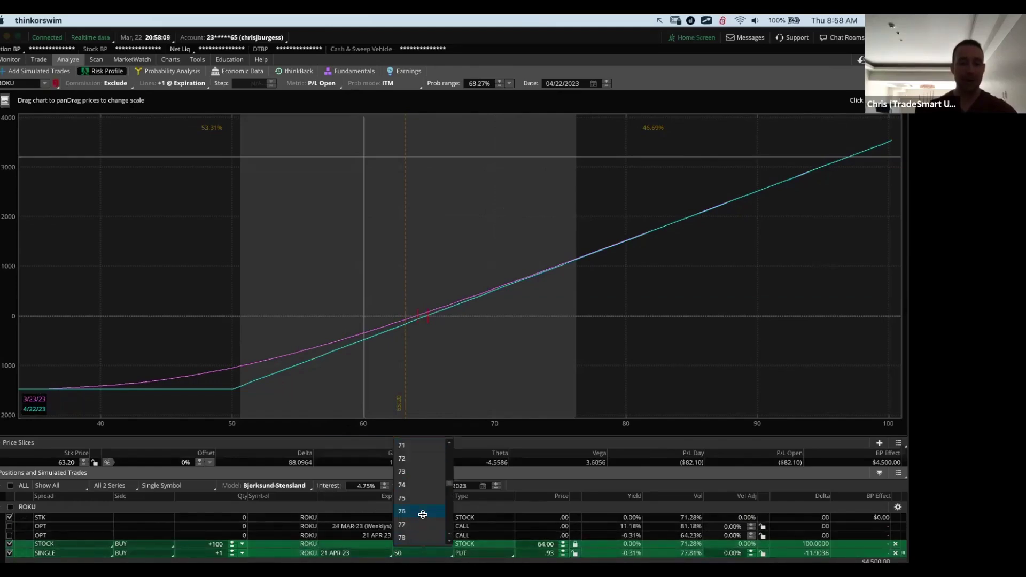
pyautogui.click(418, 462)
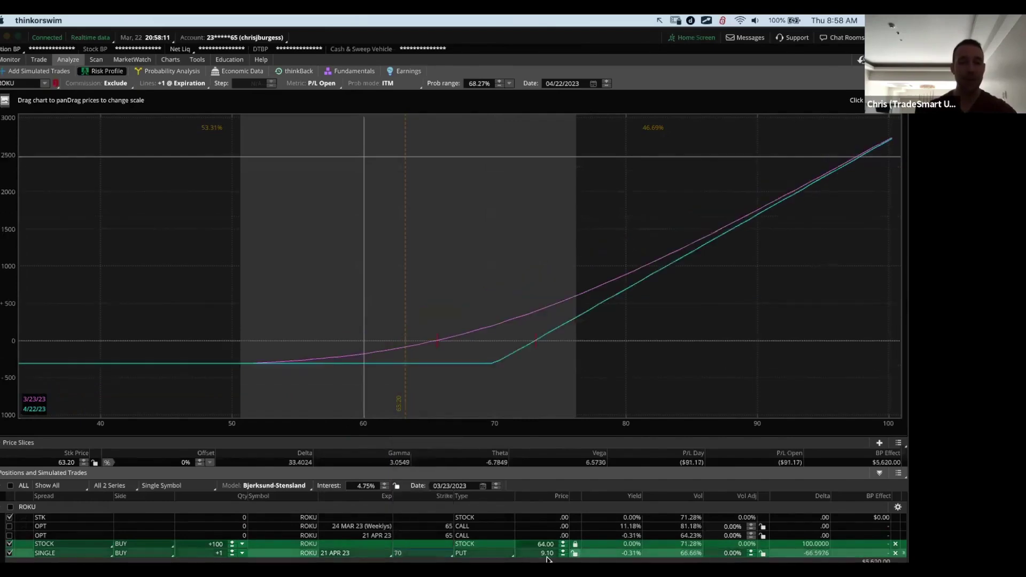
# Underline the 70 put's 9.10 price and circle the flat line's loss level on the profit/loss axis.
pyautogui.hotkey('alt', 'Tab')
pyautogui.moveTo(561, 559); pyautogui.dragTo(536, 559)
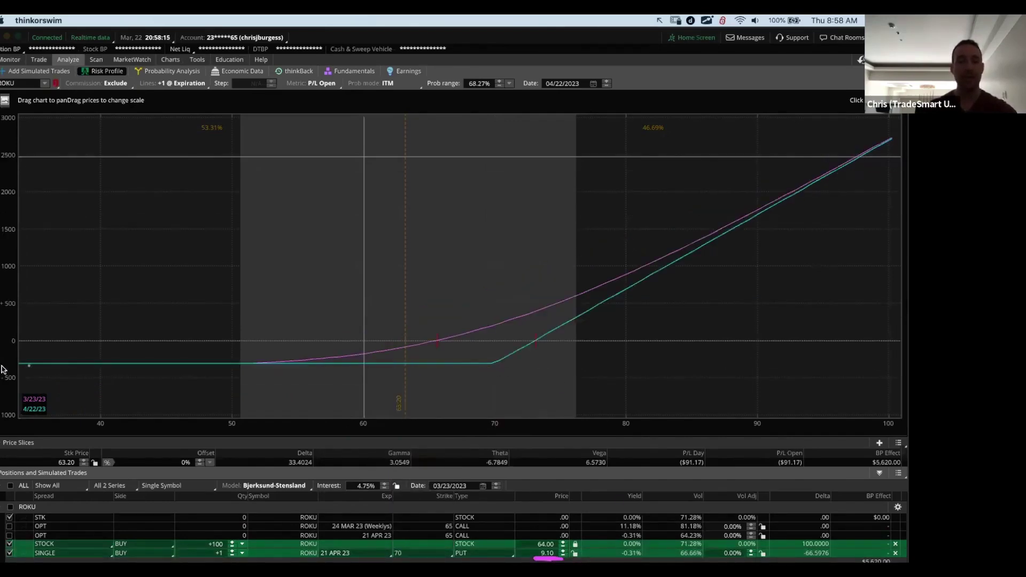
pyautogui.moveTo(23, 359)
pyautogui.mouseDown()
pyautogui.moveTo(24, 370)
pyautogui.moveTo(24, 357)
pyautogui.mouseUp()
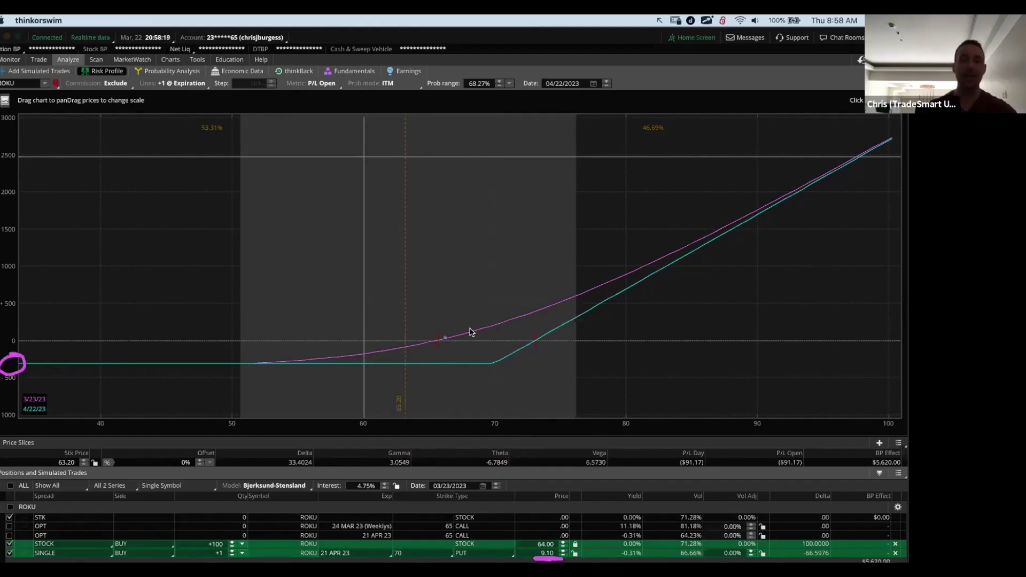
# Exclude the put from the risk profile and stretch the profit/loss scale to a range of about 1500 either side of zero.
pyautogui.click(9, 553)
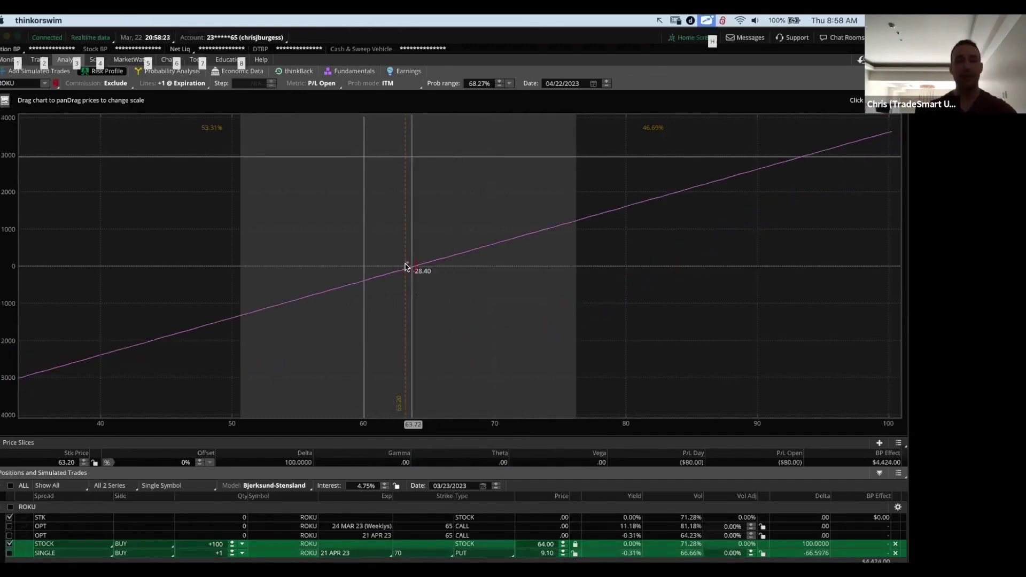
pyautogui.hotkey('alt', 'Tab')
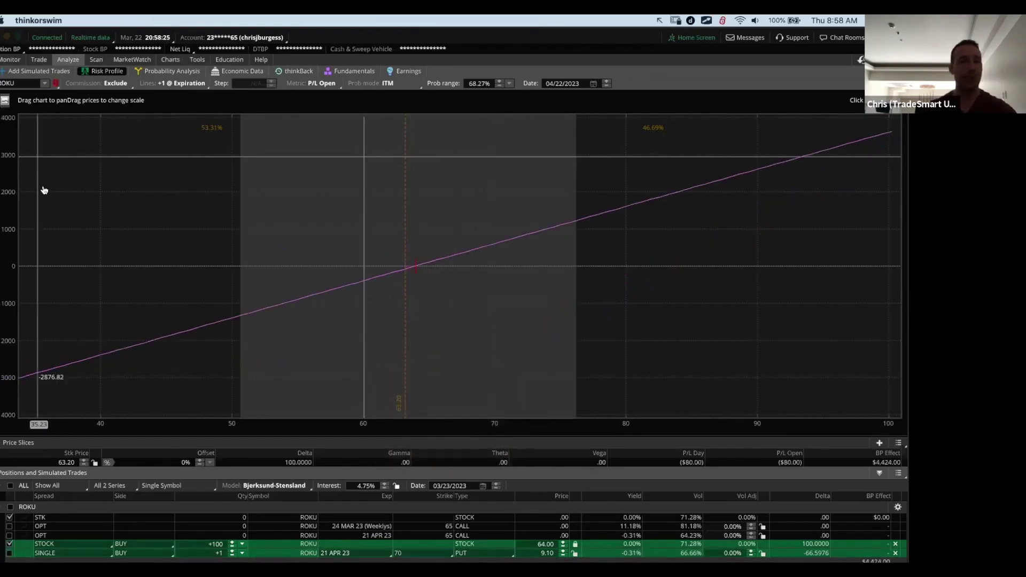
pyautogui.click(5, 100)
pyautogui.click(21, 132)
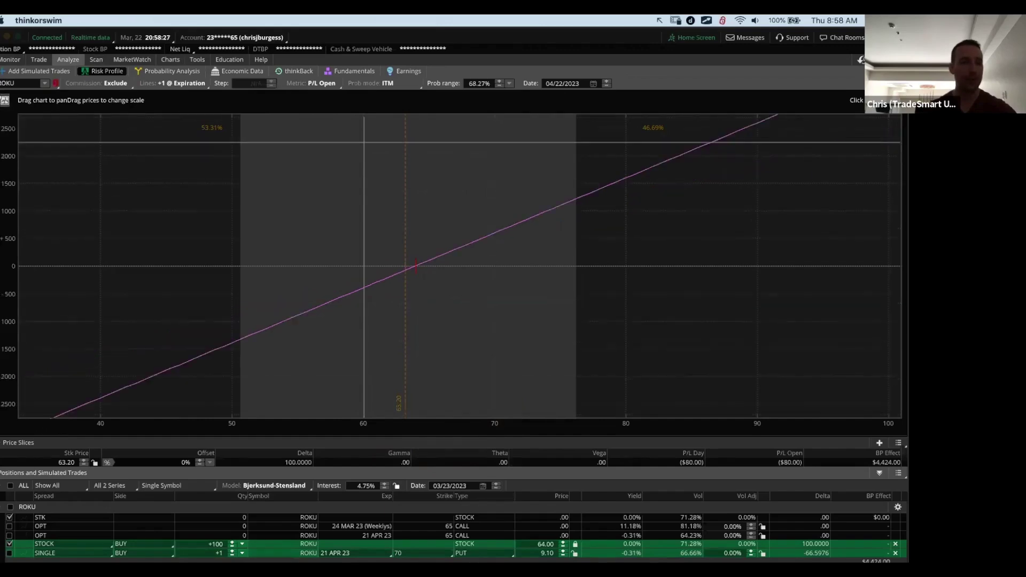
pyautogui.moveTo(8, 142); pyautogui.dragTo(8, 62)
pyautogui.press('alt')
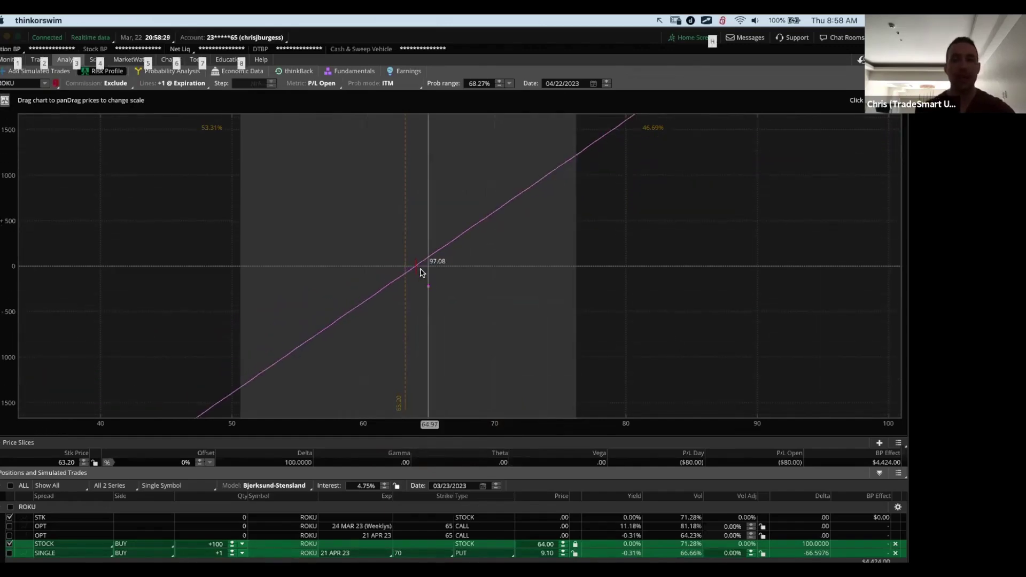
# Draw an arrow from 64 to 70 along the price axis and another up to the stock line at 70, then clear both.
pyautogui.hotkey('alt', 'Tab')
pyautogui.moveTo(413, 418)
pyautogui.mouseDown()
pyautogui.moveTo(485, 410)
pyautogui.moveTo(469, 420)
pyautogui.mouseUp()
pyautogui.moveTo(495, 263)
pyautogui.mouseDown()
pyautogui.moveTo(495, 214)
pyautogui.moveTo(515, 263)
pyautogui.moveTo(496, 208)
pyautogui.moveTo(484, 211)
pyautogui.mouseUp()
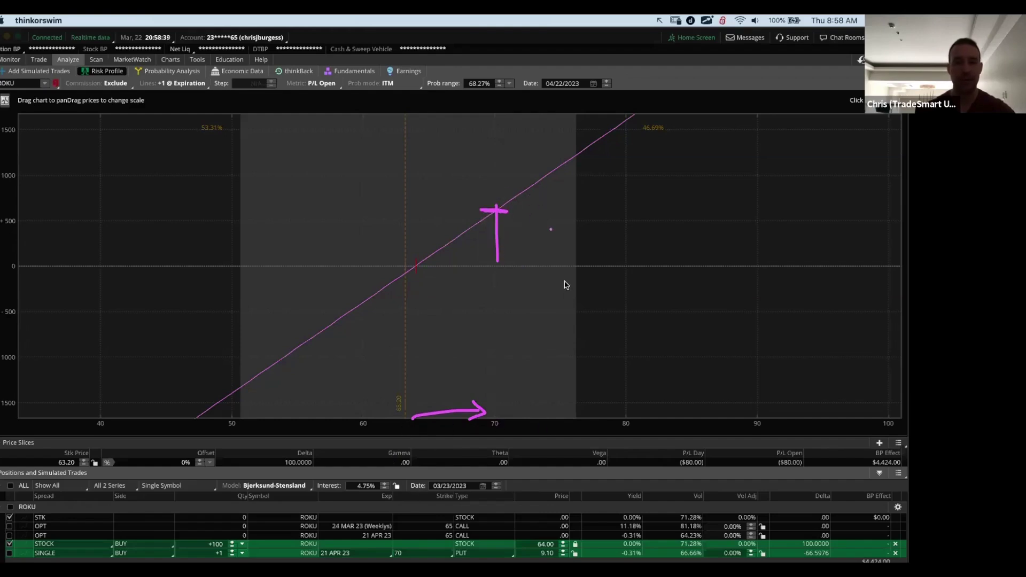
pyautogui.press('Escape')
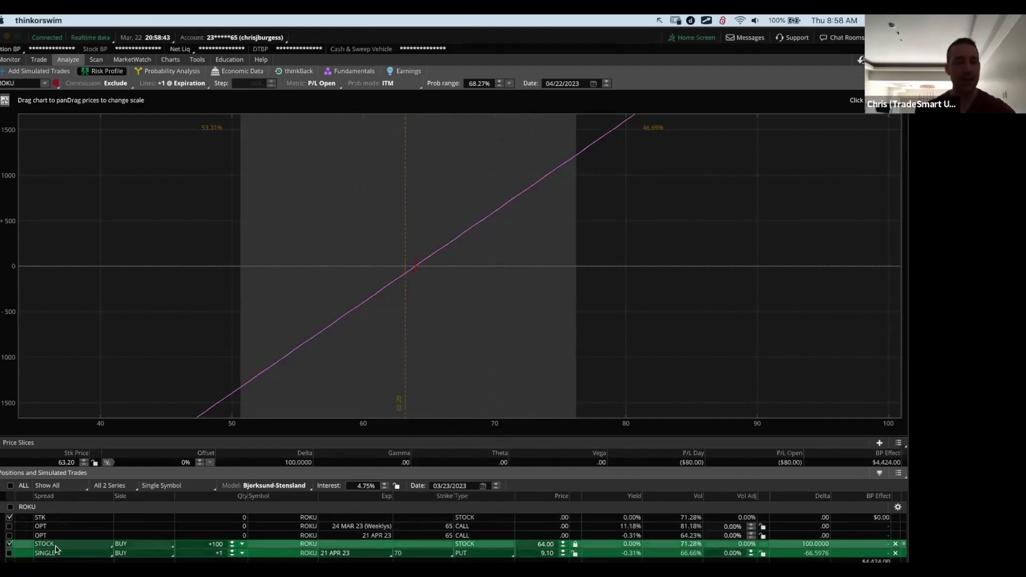
# Include the 70 put in the risk profile again and mark the bend of the 4/22/23 line at 70.
pyautogui.click(9, 554)
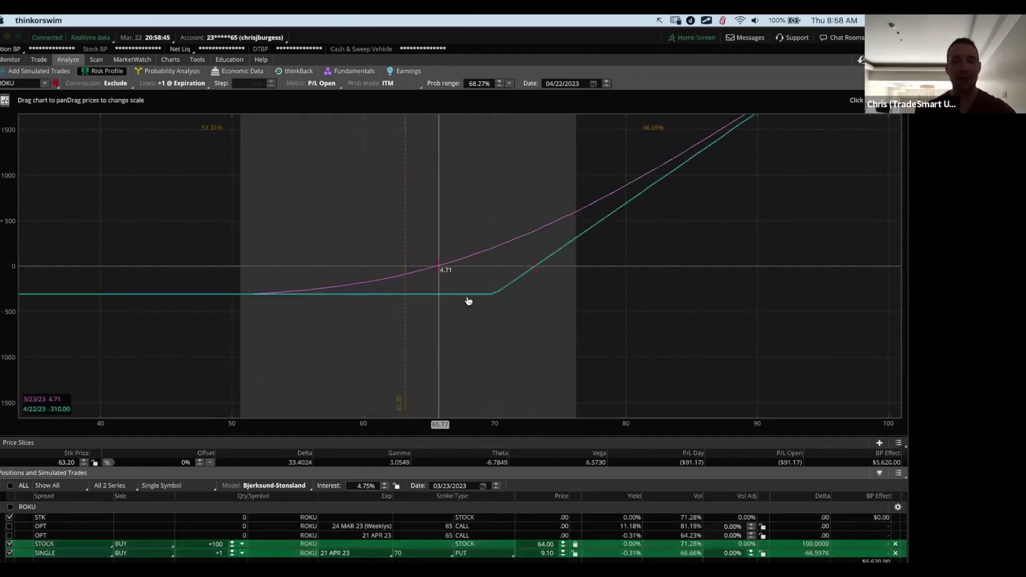
pyautogui.hotkey('alt', 'Tab')
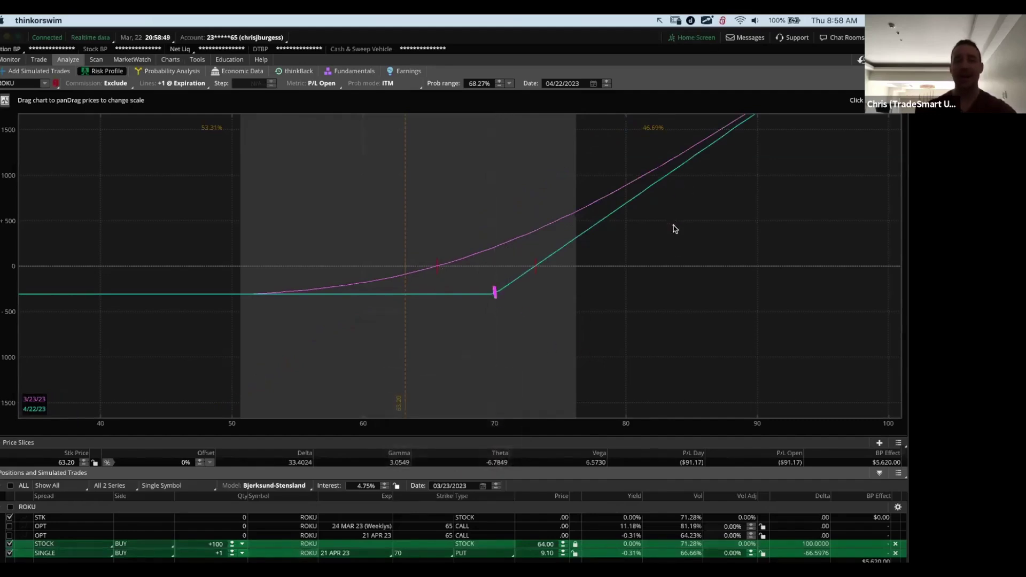
# Handwrite the calculation +6 minus 9 beside the graph, with -3 as the result.
pyautogui.moveTo(692, 207); pyautogui.dragTo(693, 241)
pyautogui.moveTo(685, 229); pyautogui.dragTo(722, 221)
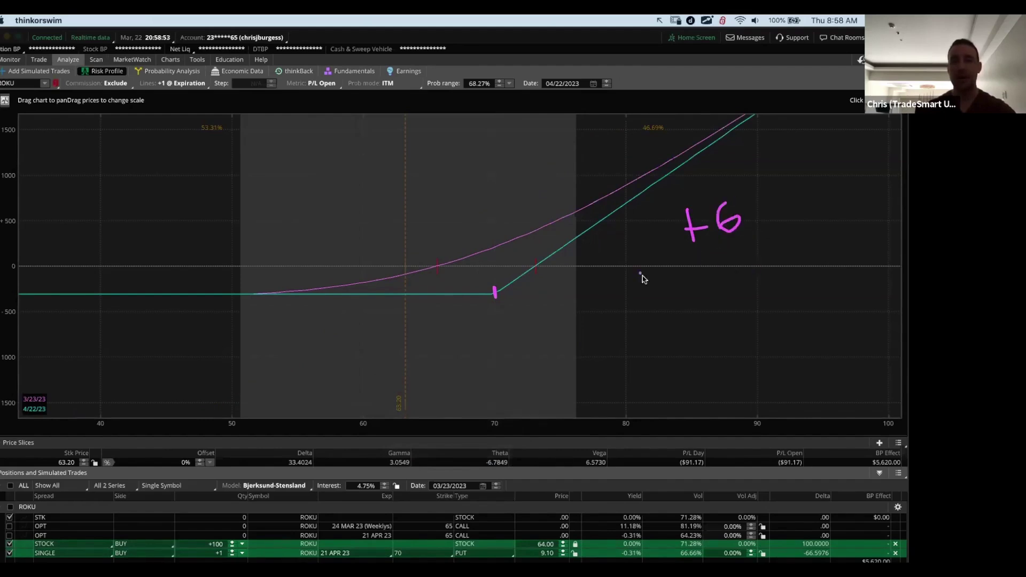
pyautogui.moveTo(668, 275); pyautogui.dragTo(691, 273)
pyautogui.moveTo(746, 250); pyautogui.dragTo(748, 283)
pyautogui.moveTo(645, 308); pyautogui.dragTo(803, 286)
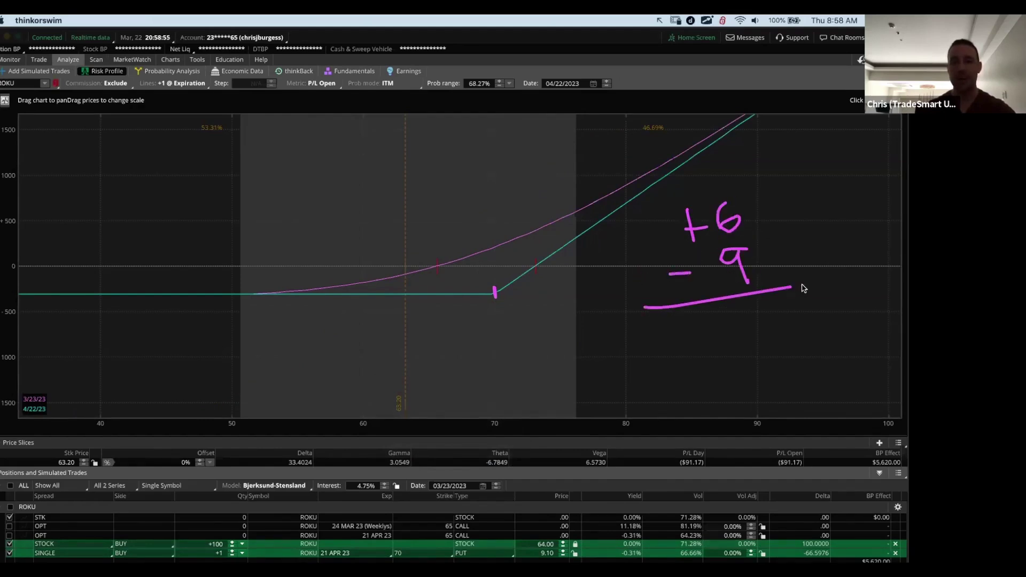
pyautogui.moveTo(726, 337)
pyautogui.mouseDown()
pyautogui.moveTo(772, 336)
pyautogui.moveTo(755, 351)
pyautogui.mouseUp()
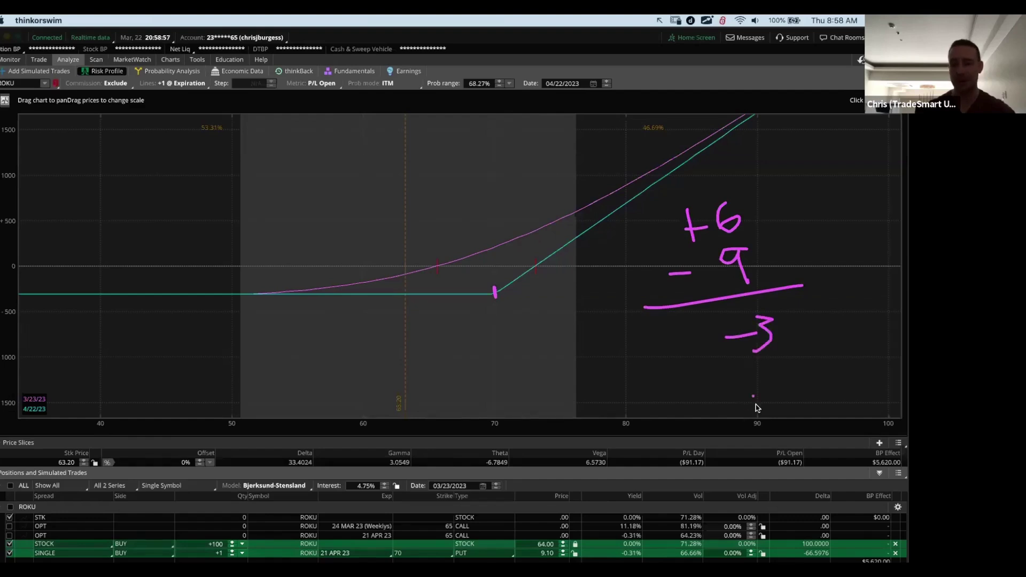
# Replace the calculation with an underline below the 9.10 put price and a circle around the 4/22/23 line's zero crossing.
pyautogui.moveTo(544, 135); pyautogui.dragTo(908, 474)
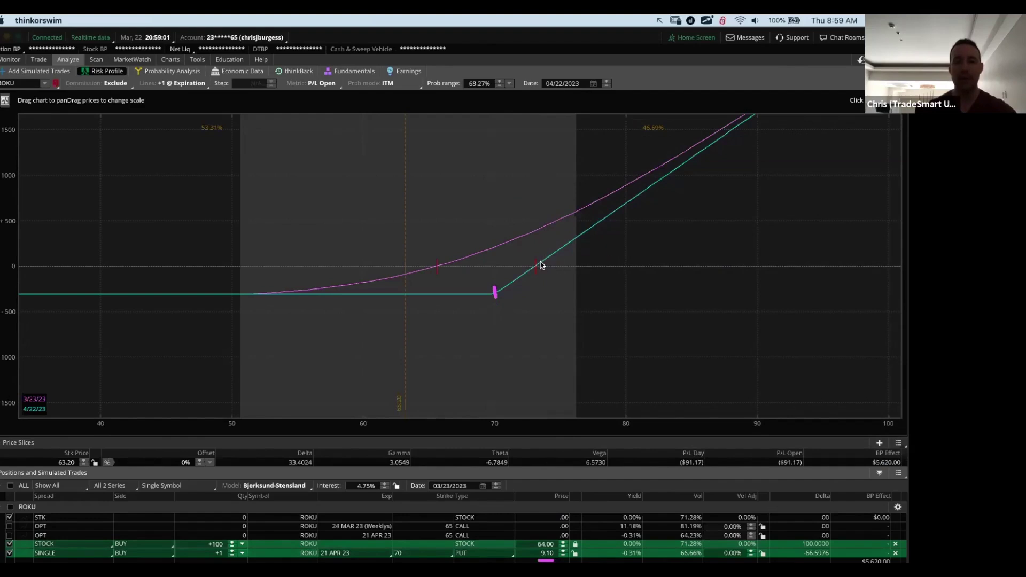
pyautogui.moveTo(541, 264)
pyautogui.mouseDown()
pyautogui.moveTo(526, 265)
pyautogui.moveTo(547, 275)
pyautogui.moveTo(541, 261)
pyautogui.mouseUp()
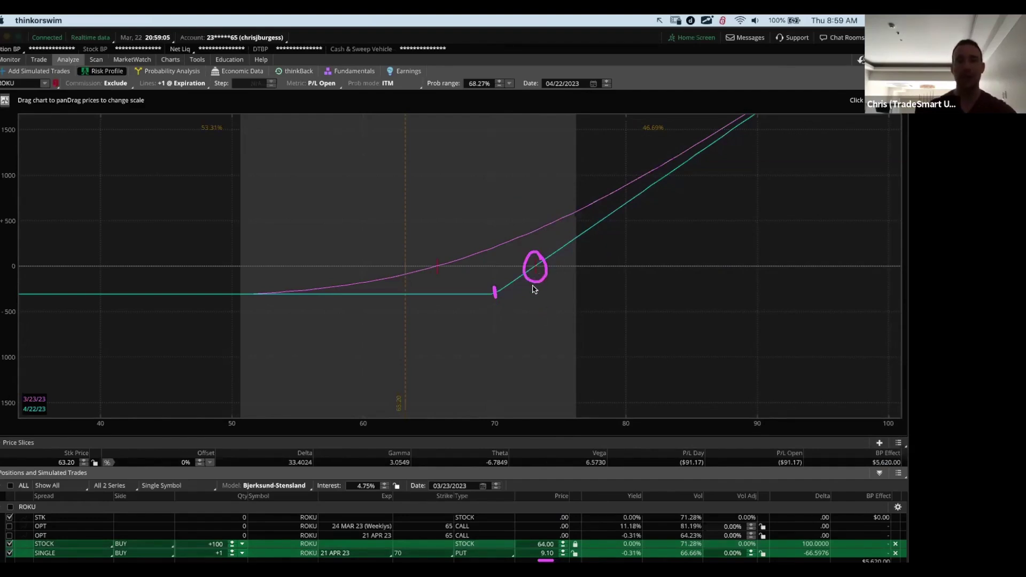
# Handwrite the break-even sum 64 plus 9 beside the graph, with $73 as the result.
pyautogui.moveTo(725, 211); pyautogui.dragTo(715, 232)
pyautogui.moveTo(746, 209); pyautogui.dragTo(760, 225)
pyautogui.moveTo(754, 209); pyautogui.dragTo(755, 249)
pyautogui.moveTo(709, 264); pyautogui.dragTo(709, 287)
pyautogui.moveTo(701, 277); pyautogui.dragTo(734, 276)
pyautogui.moveTo(757, 261)
pyautogui.mouseDown()
pyautogui.moveTo(744, 270)
pyautogui.moveTo(765, 288)
pyautogui.mouseUp()
pyautogui.moveTo(838, 292); pyautogui.dragTo(838, 291)
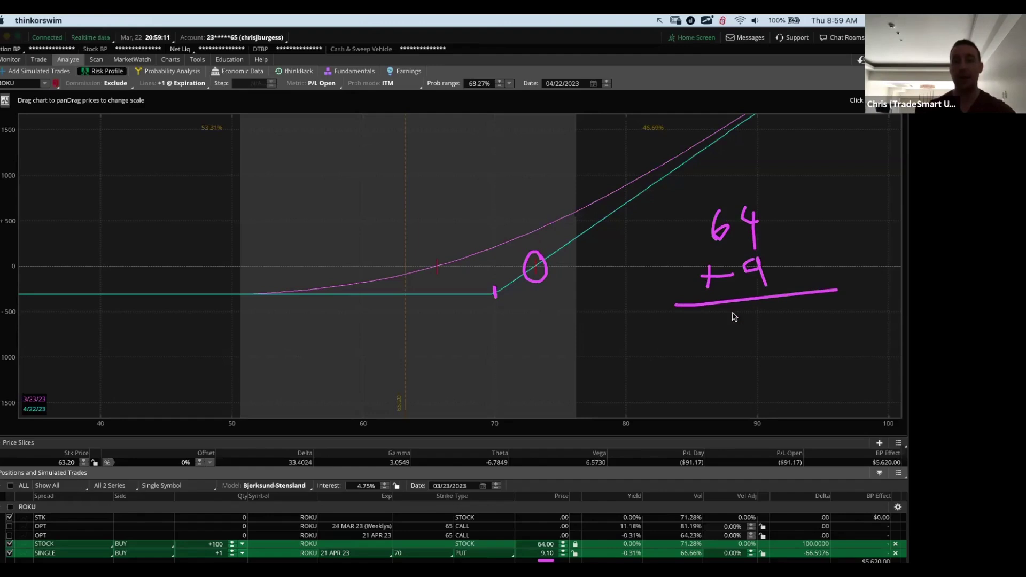
pyautogui.moveTo(733, 319)
pyautogui.mouseDown()
pyautogui.moveTo(748, 356)
pyautogui.moveTo(778, 338)
pyautogui.moveTo(761, 354)
pyautogui.moveTo(715, 344)
pyautogui.mouseUp()
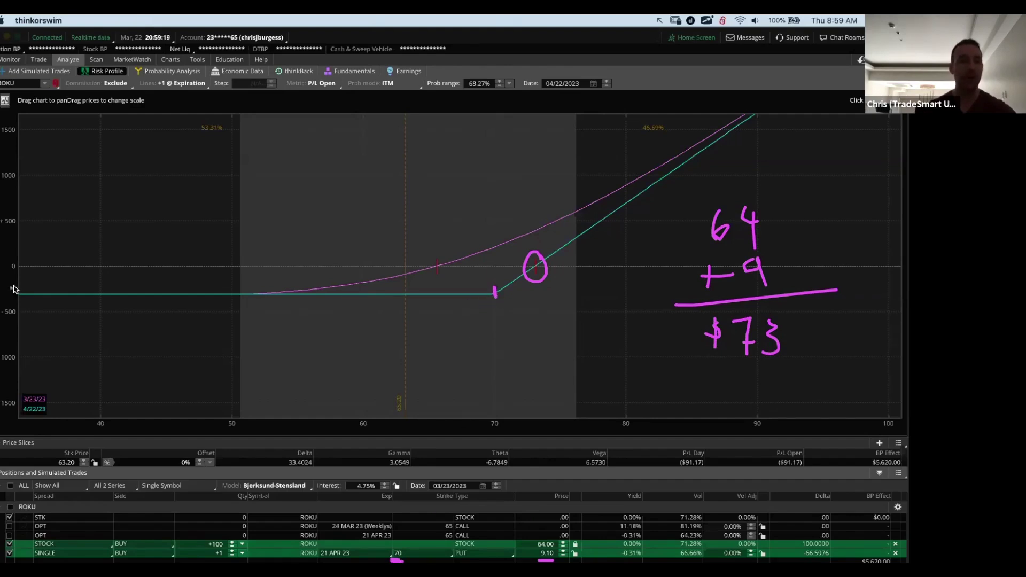
# Circle the flat line's loss level on the axis, clear the drawings, and underline the 70 put's price.
pyautogui.moveTo(14, 288); pyautogui.dragTo(20, 303)
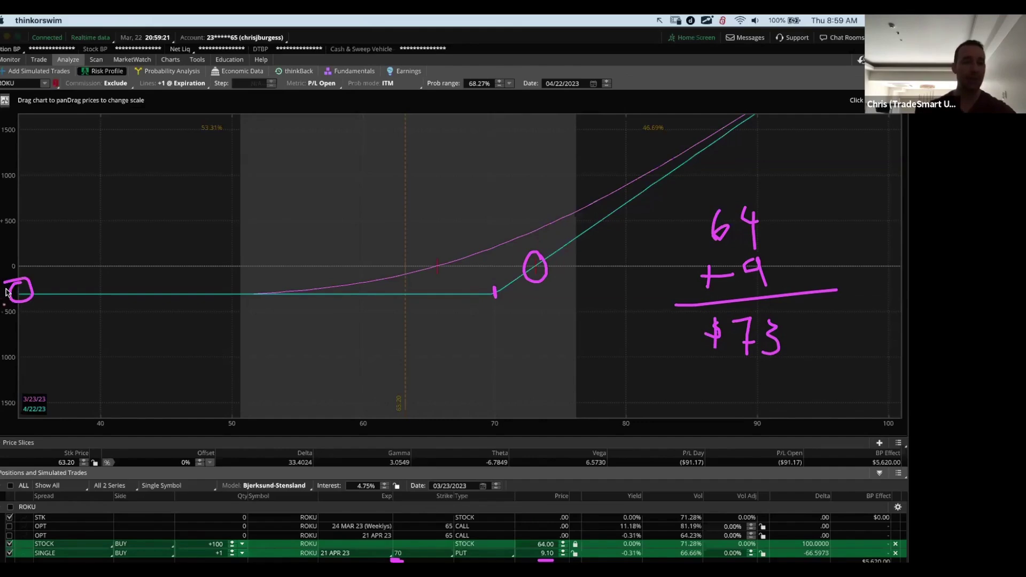
pyautogui.press('Escape')
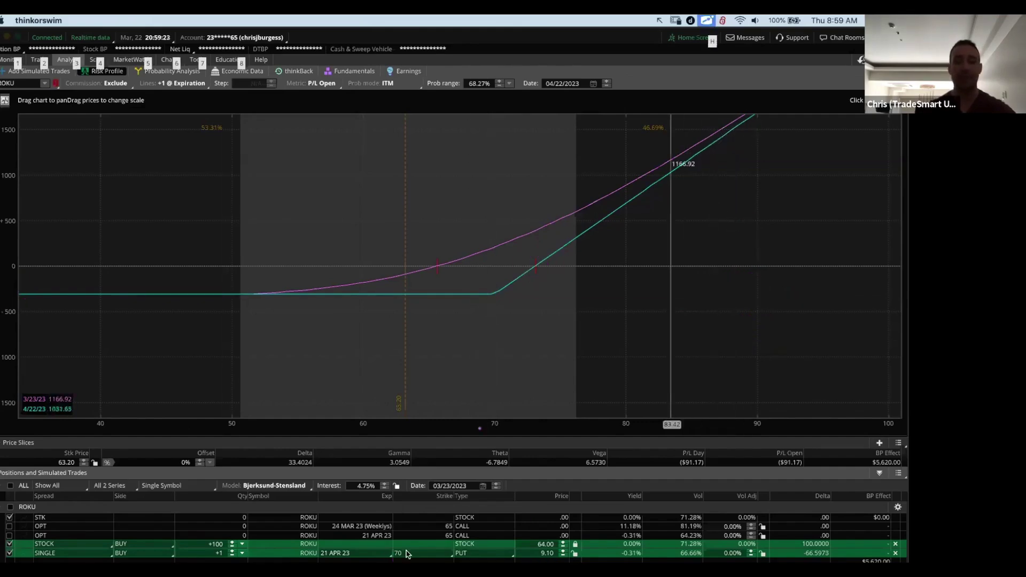
pyautogui.hotkey('alt', 'Tab')
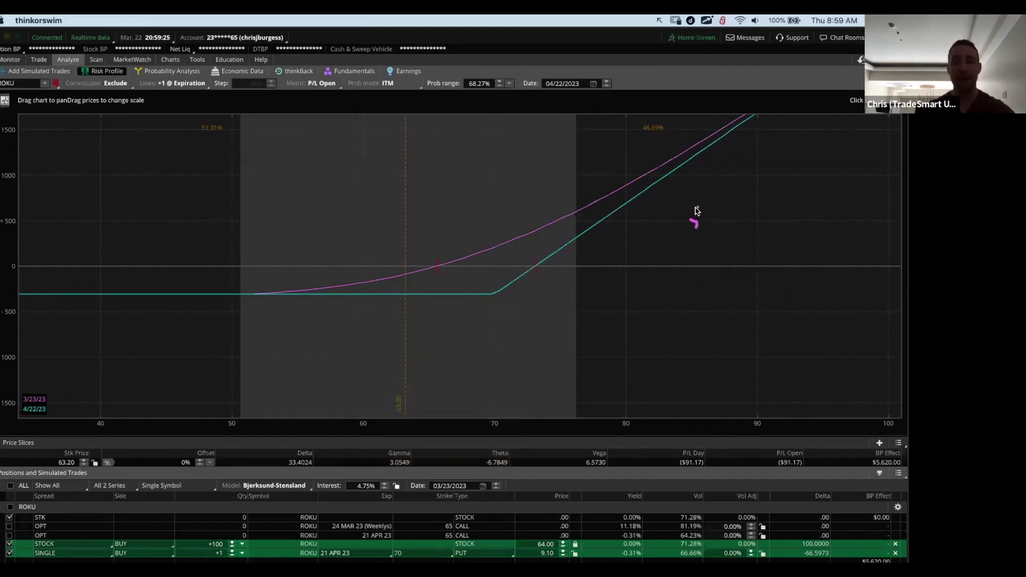
pyautogui.press('super+z')
pyautogui.moveTo(527, 559); pyautogui.dragTo(545, 560)
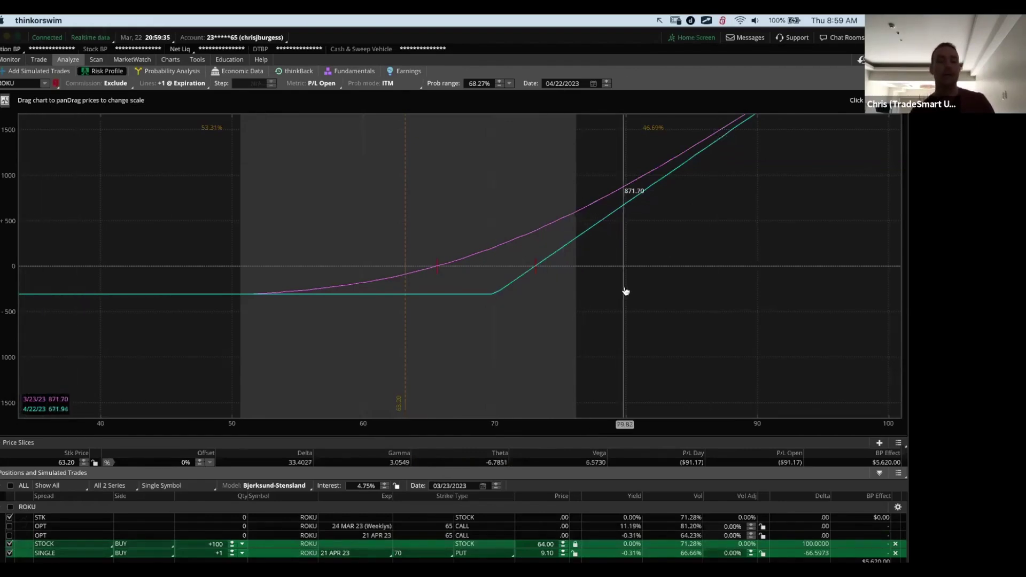
# Handwrite +6 minus 9.10 with 3.10 as the result, mark the matching loss level on the axis, and clear the drawings.
pyautogui.hotkey('ctrl', 'shift', 'd')
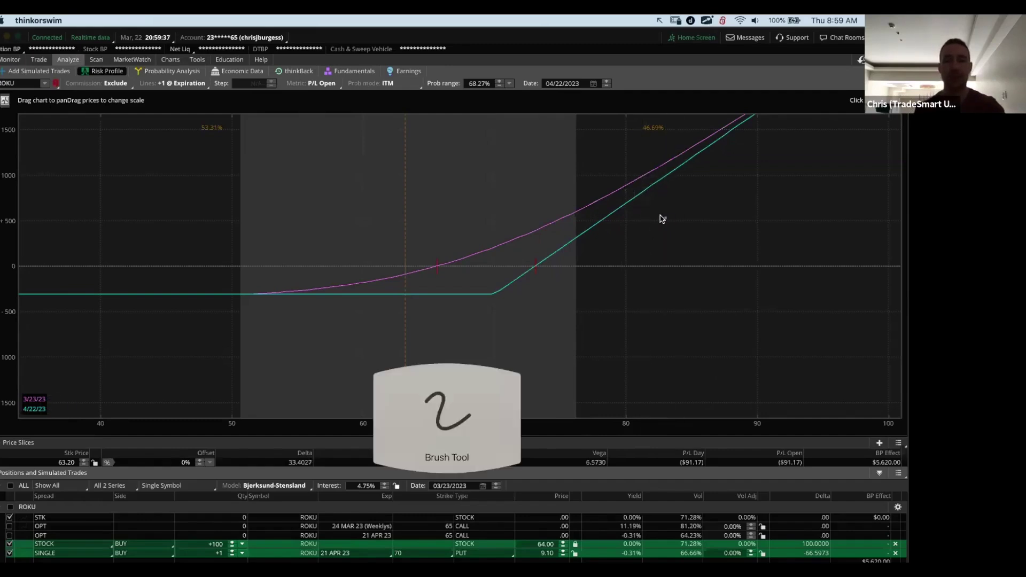
pyautogui.moveTo(661, 216)
pyautogui.mouseDown()
pyautogui.moveTo(664, 230)
pyautogui.moveTo(641, 223)
pyautogui.mouseUp()
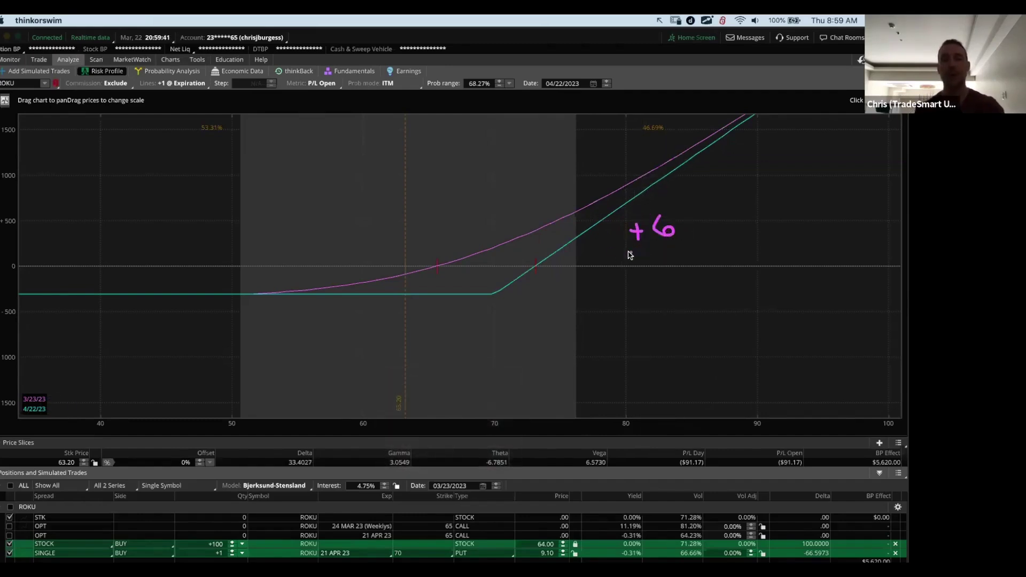
pyautogui.moveTo(629, 254); pyautogui.dragTo(648, 254)
pyautogui.moveTo(675, 245)
pyautogui.mouseDown()
pyautogui.moveTo(661, 250)
pyautogui.moveTo(696, 260)
pyautogui.moveTo(712, 241)
pyautogui.mouseUp()
pyautogui.click(650, 289)
pyautogui.moveTo(623, 271)
pyautogui.mouseDown()
pyautogui.moveTo(675, 271)
pyautogui.moveTo(659, 302)
pyautogui.moveTo(709, 281)
pyautogui.mouseUp()
pyautogui.click(678, 300)
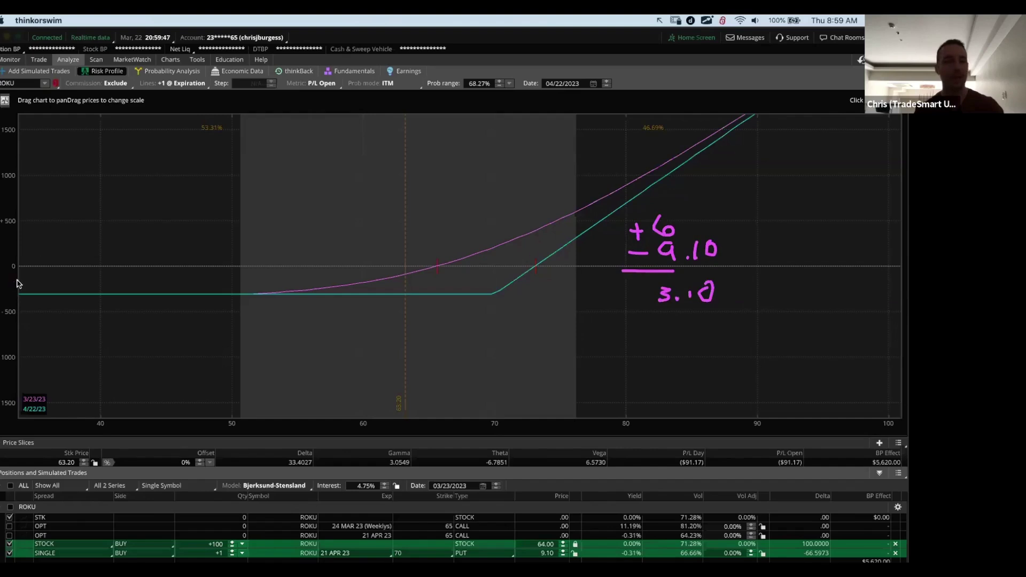
pyautogui.moveTo(18, 282); pyautogui.dragTo(18, 289)
pyautogui.moveTo(1, 188)
pyautogui.mouseDown()
pyautogui.moveTo(168, 284)
pyautogui.moveTo(906, 391)
pyautogui.mouseUp()
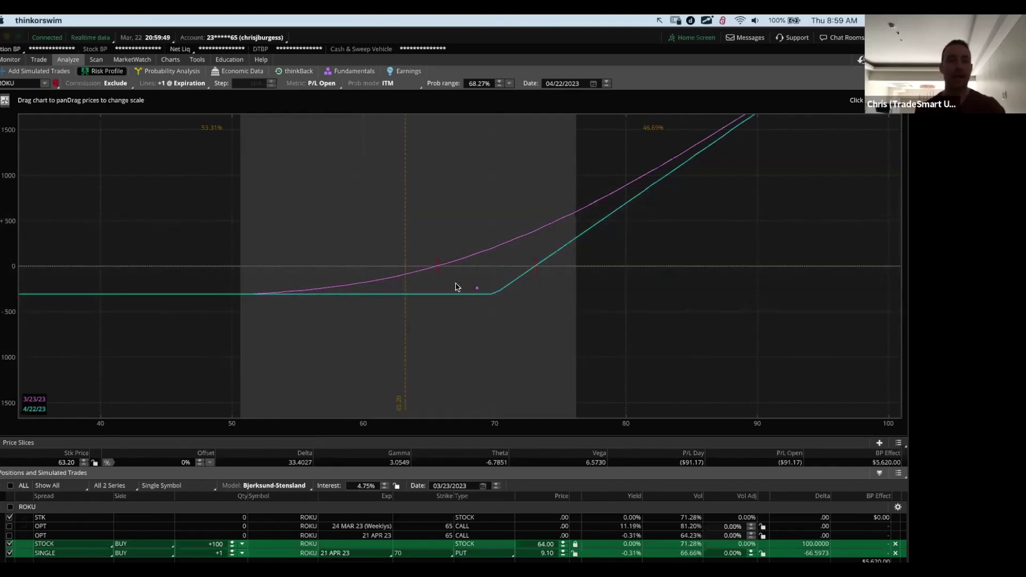
# Draw an arrow along the flat loss line toward lower prices and mark the put's price, clearing the drawings at the end.
pyautogui.moveTo(352, 292)
pyautogui.mouseDown()
pyautogui.moveTo(135, 289)
pyautogui.moveTo(142, 307)
pyautogui.mouseUp()
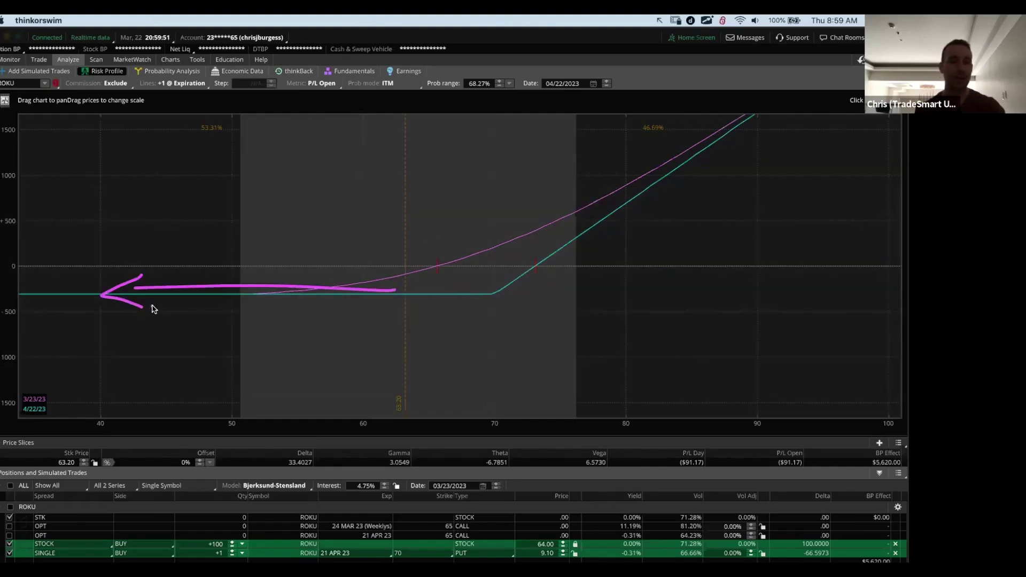
pyautogui.moveTo(560, 549); pyautogui.dragTo(534, 559)
pyautogui.press('Escape')
# Draw an arrow rising from near the zero line toward higher stock prices to show the upside, then clear it.
pyautogui.hotkey('ctrl', 'Tab')
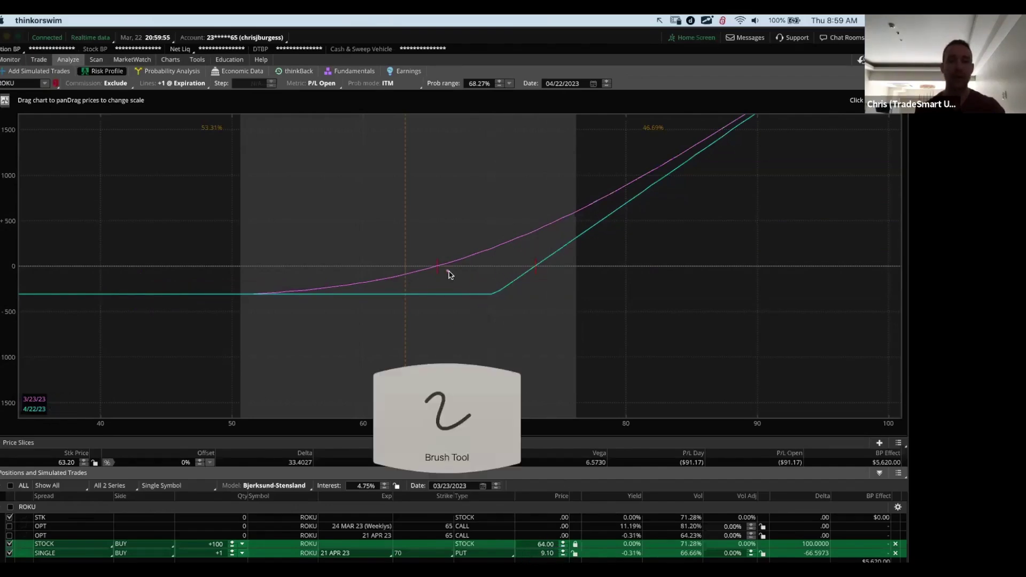
pyautogui.moveTo(448, 272); pyautogui.dragTo(723, 156)
pyautogui.moveTo(664, 167); pyautogui.dragTo(730, 203)
pyautogui.press('Escape')
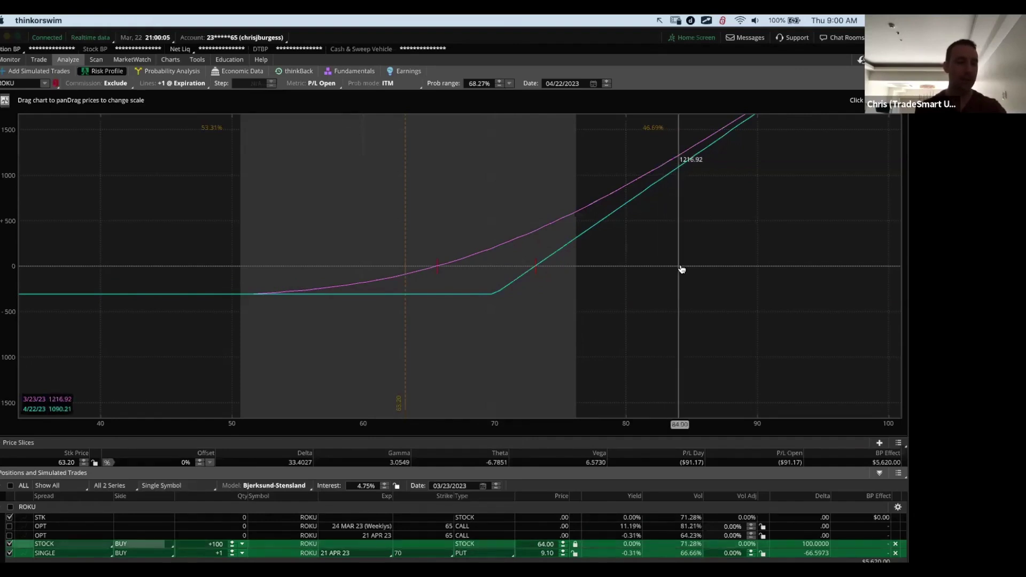
# Circle the positions date and the probability date, clear the drawings, and circle the positions date once more before clearing it.
pyautogui.hotkey('alt', 'Tab')
pyautogui.click(489, 404)
pyautogui.moveTo(500, 468)
pyautogui.mouseDown()
pyautogui.moveTo(516, 506)
pyautogui.moveTo(444, 467)
pyautogui.mouseUp()
pyautogui.moveTo(611, 78); pyautogui.dragTo(560, 78)
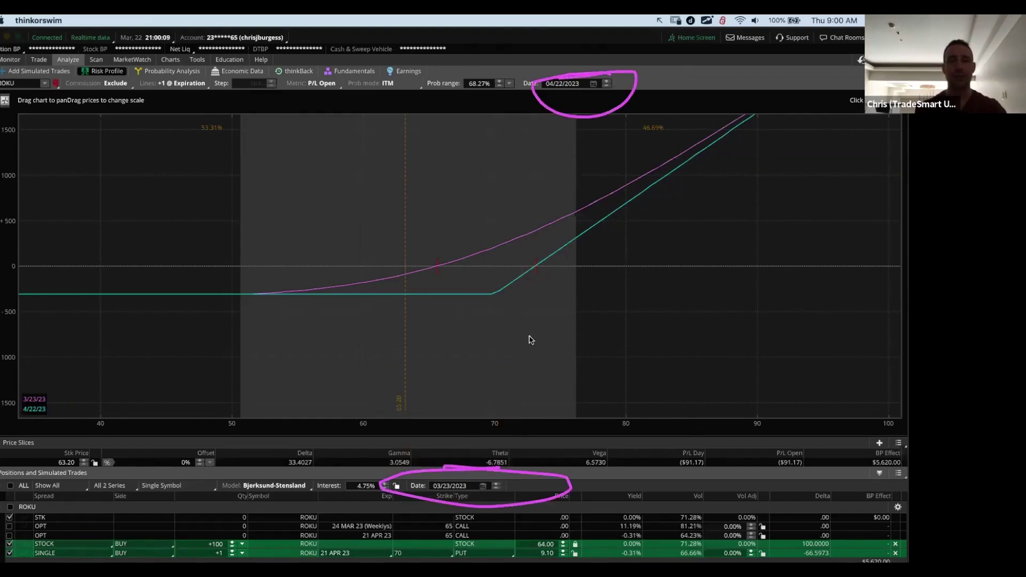
pyautogui.press('Escape')
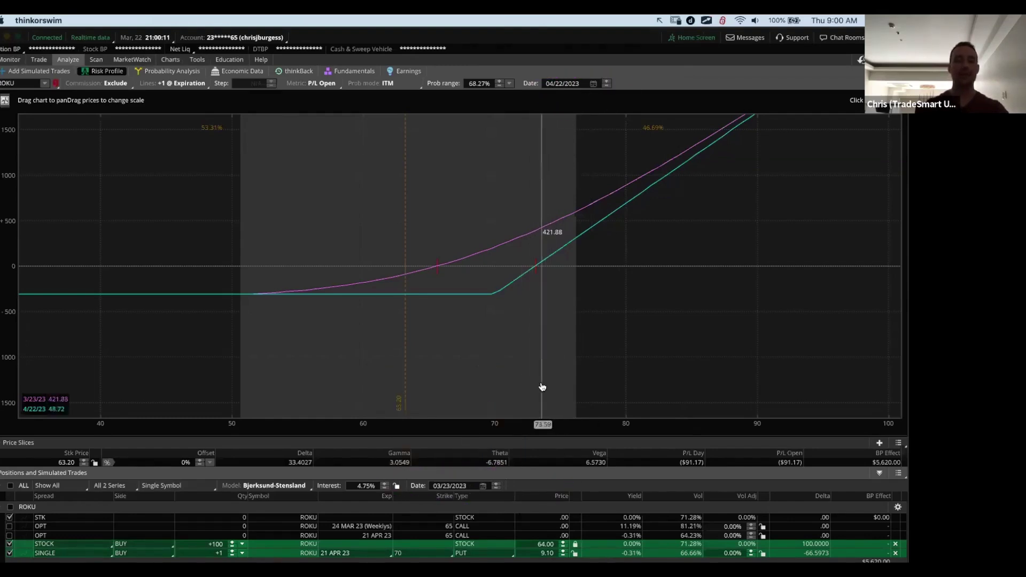
pyautogui.hotkey('ctrl', 'shift', 'b')
pyautogui.moveTo(501, 472)
pyautogui.mouseDown()
pyautogui.moveTo(430, 470)
pyautogui.moveTo(510, 495)
pyautogui.moveTo(485, 470)
pyautogui.mouseUp()
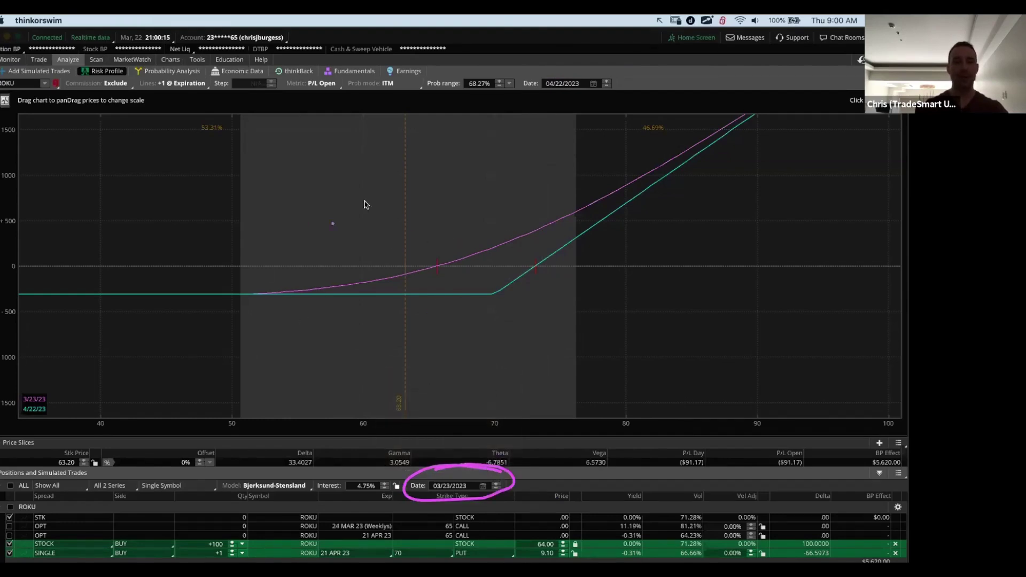
pyautogui.hotkey('ctrl', 'shift', 'b')
# Reset the positions date to today and advance it one day at a time to 03/30/2023.
pyautogui.click(482, 486)
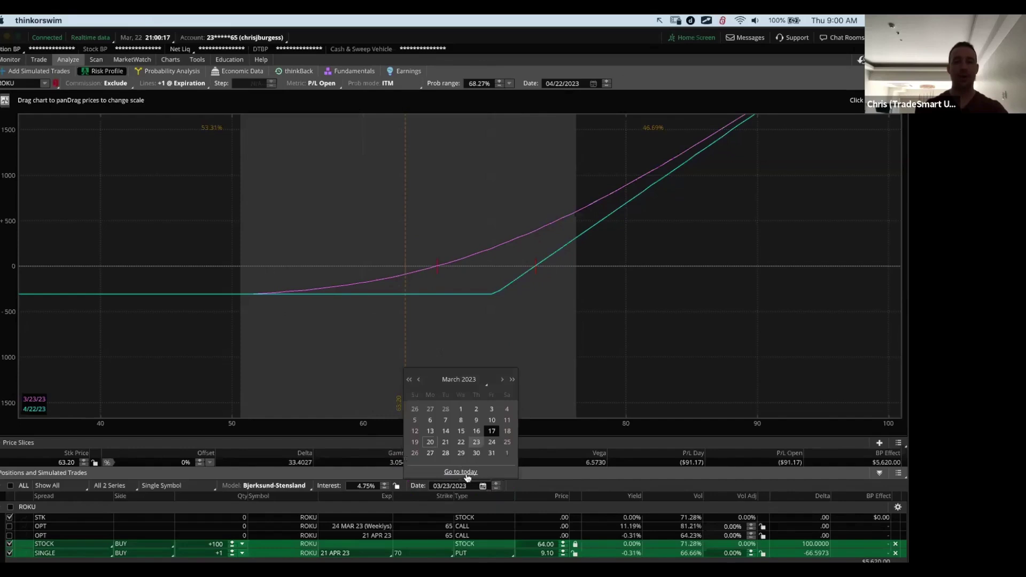
pyautogui.click(461, 472)
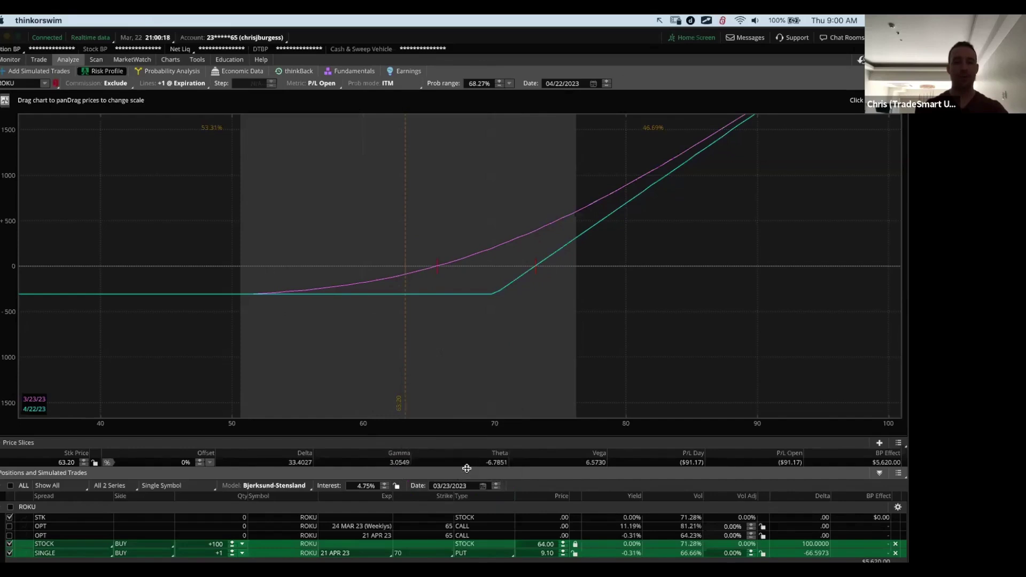
pyautogui.click(495, 483)
pyautogui.click(495, 483)
pyautogui.click(495, 483)
pyautogui.click(495, 483)
pyautogui.click(495, 482)
pyautogui.doubleClick(495, 483)
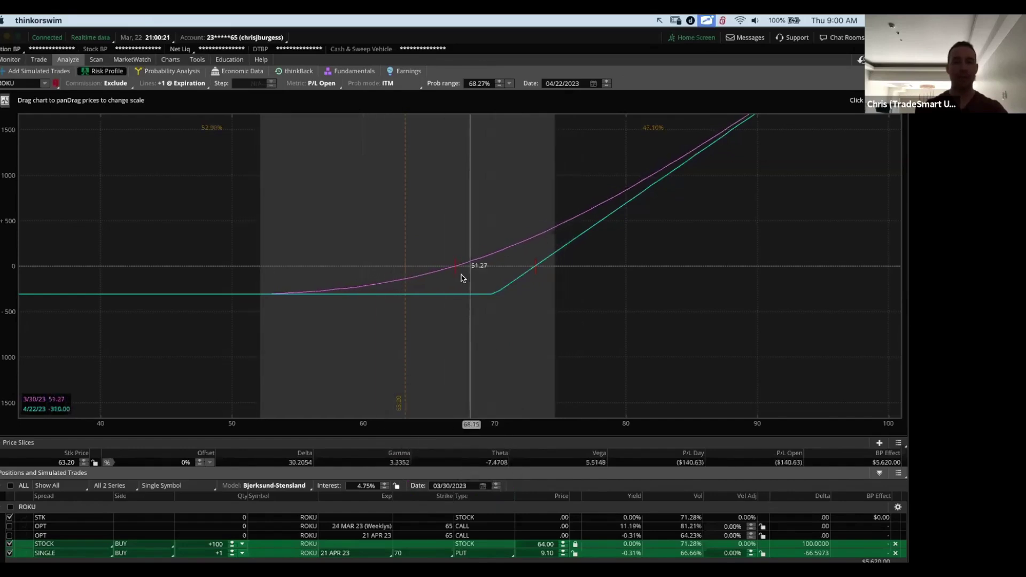
# Draw an arrow from the current-date curve's zero crossing down to the flat expiration line, then clear it.
pyautogui.hotkey('alt', 'Tab')
pyautogui.moveTo(460, 266); pyautogui.dragTo(475, 291)
pyautogui.moveTo(476, 280); pyautogui.dragTo(468, 291)
pyautogui.moveTo(481, 334); pyautogui.dragTo(487, 351)
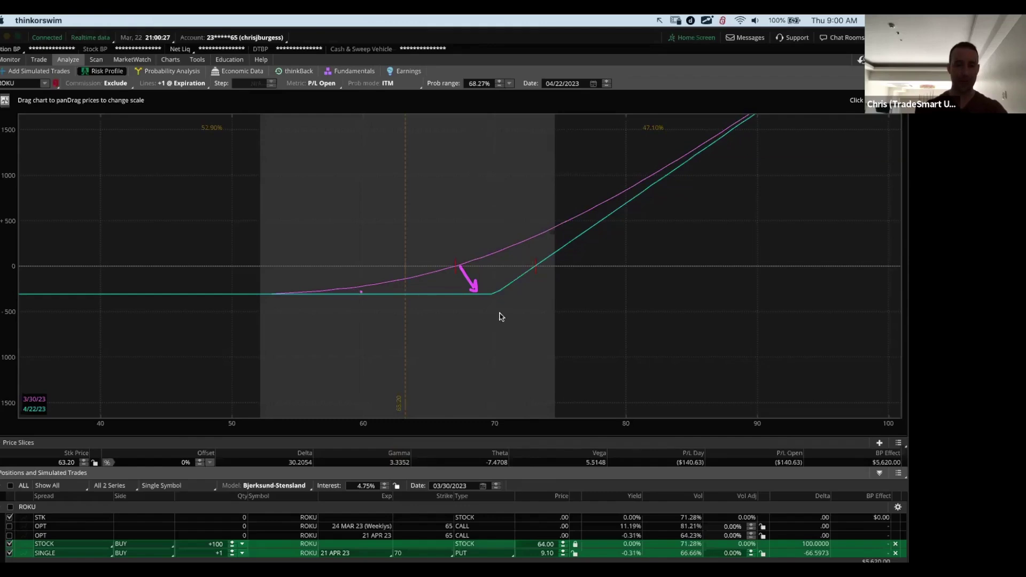
pyautogui.press('Escape')
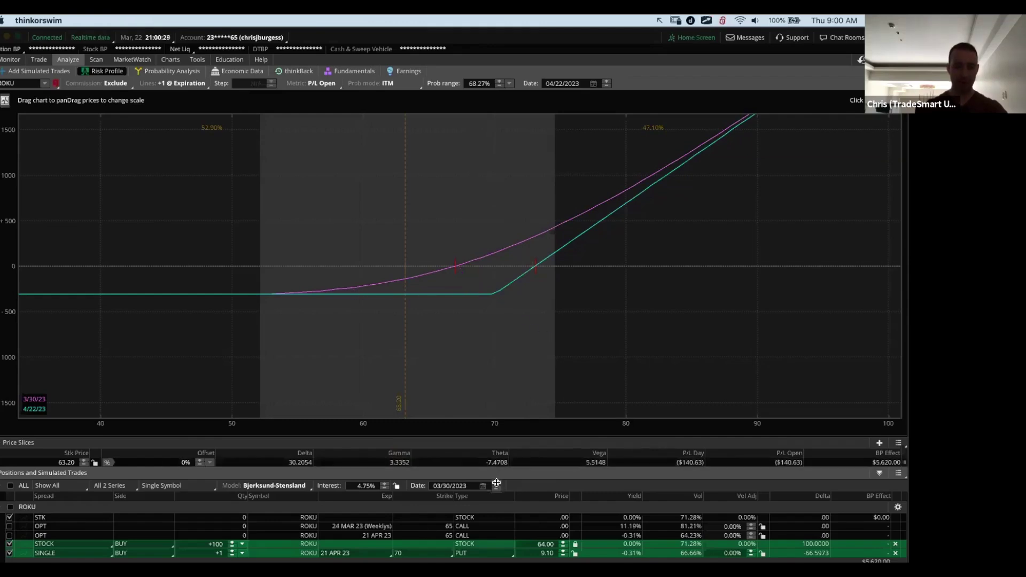
# Advance the positions date day by day to 04/11/2023.
pyautogui.click(497, 482)
pyautogui.click(496, 482)
pyautogui.click(497, 482)
pyautogui.click(497, 482)
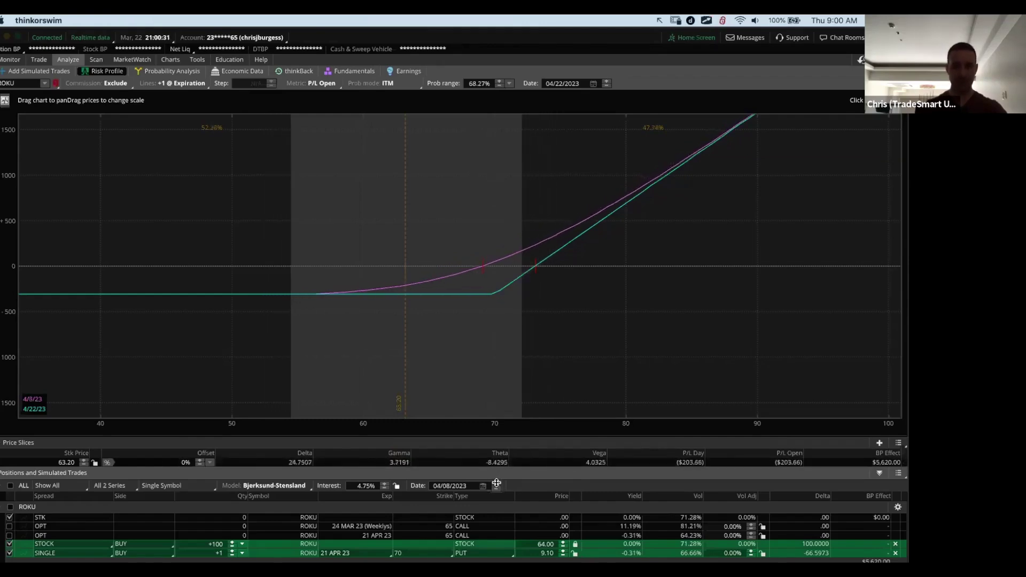
pyautogui.click(497, 483)
pyautogui.click(497, 483)
pyautogui.click(496, 483)
# Underline the put's expiration date and clear it, then mark the gap between the current-date curve and expiration line, clearing that too.
pyautogui.hotkey('alt', 'b')
pyautogui.moveTo(312, 562); pyautogui.dragTo(353, 562)
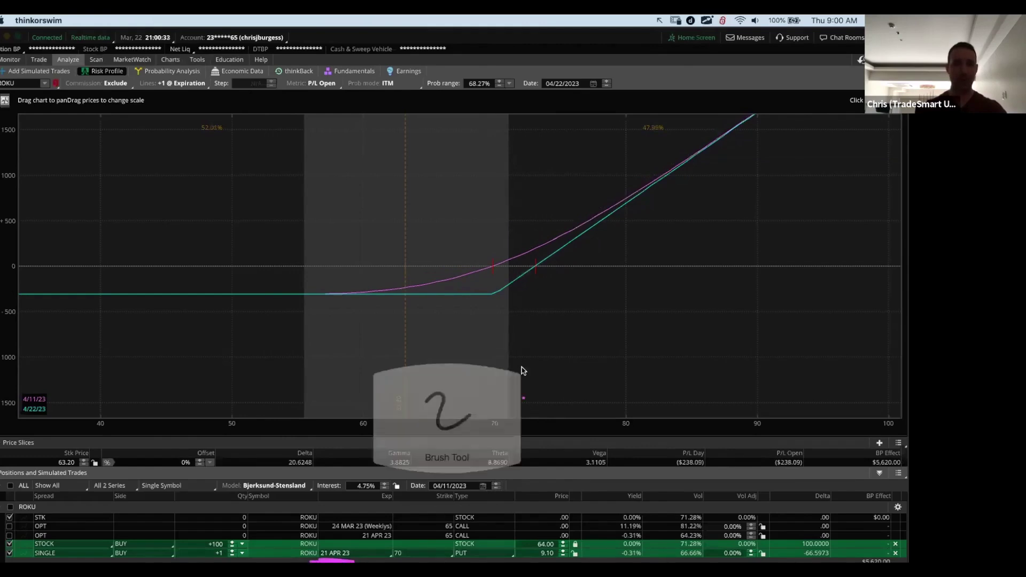
pyautogui.press('Escape')
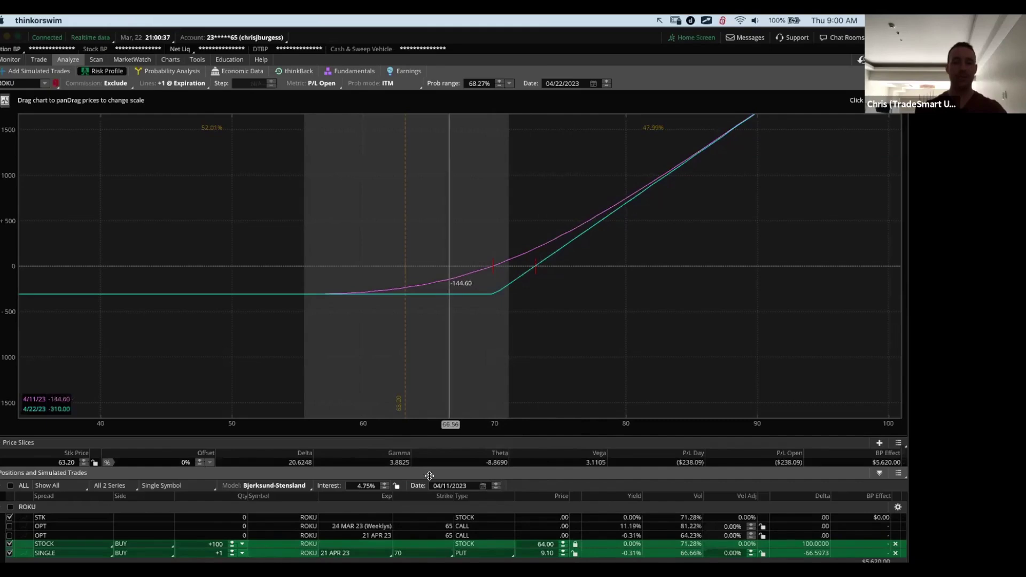
pyautogui.press('b')
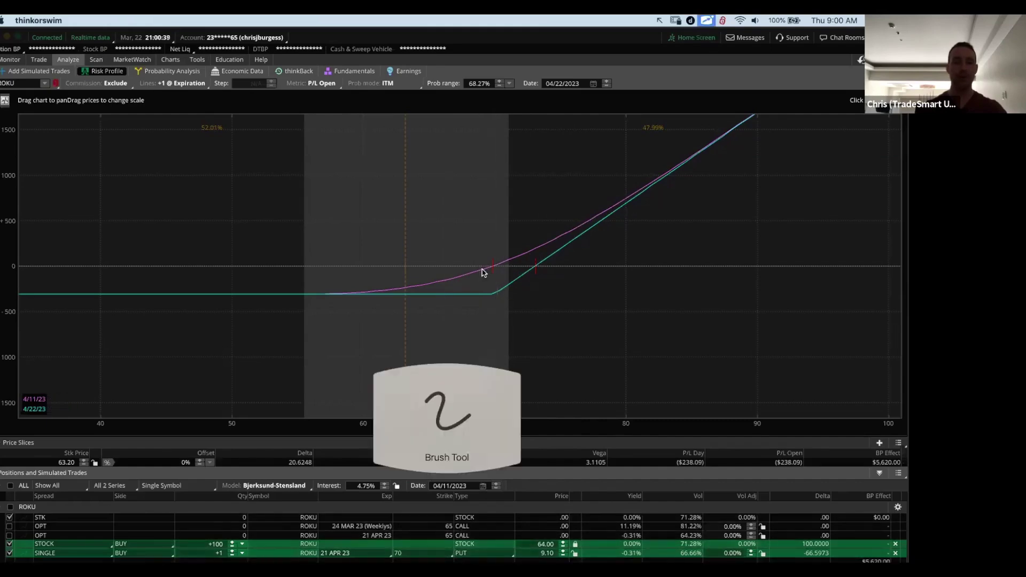
pyautogui.moveTo(483, 270)
pyautogui.mouseDown()
pyautogui.moveTo(486, 293)
pyautogui.moveTo(493, 285)
pyautogui.mouseUp()
pyautogui.press('Escape')
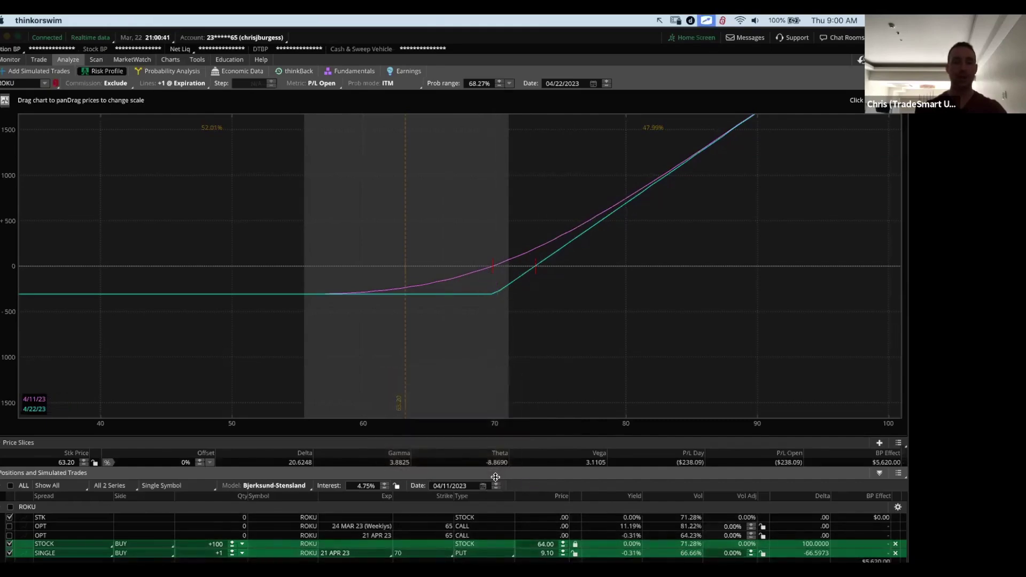
# Advance the positions date day by day to 04/22/2023 so the current-date curve reaches expiration.
pyautogui.click(495, 482)
pyautogui.click(495, 483)
pyautogui.click(495, 483)
pyautogui.click(495, 483)
pyautogui.click(493, 482)
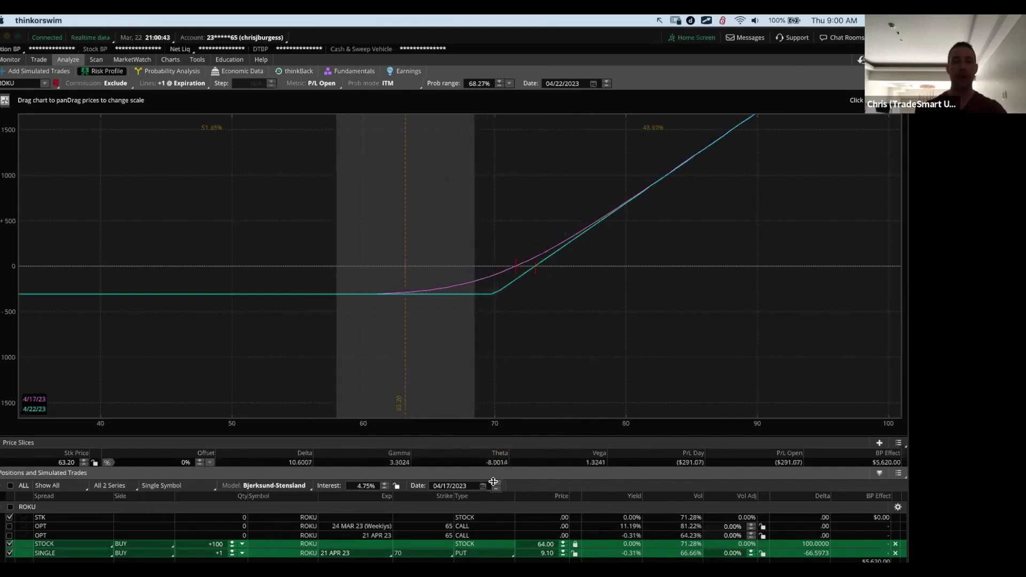
pyautogui.click(493, 482)
pyautogui.click(493, 482)
pyautogui.click(493, 482)
pyautogui.click(493, 482)
pyautogui.click(493, 482)
pyautogui.click(493, 483)
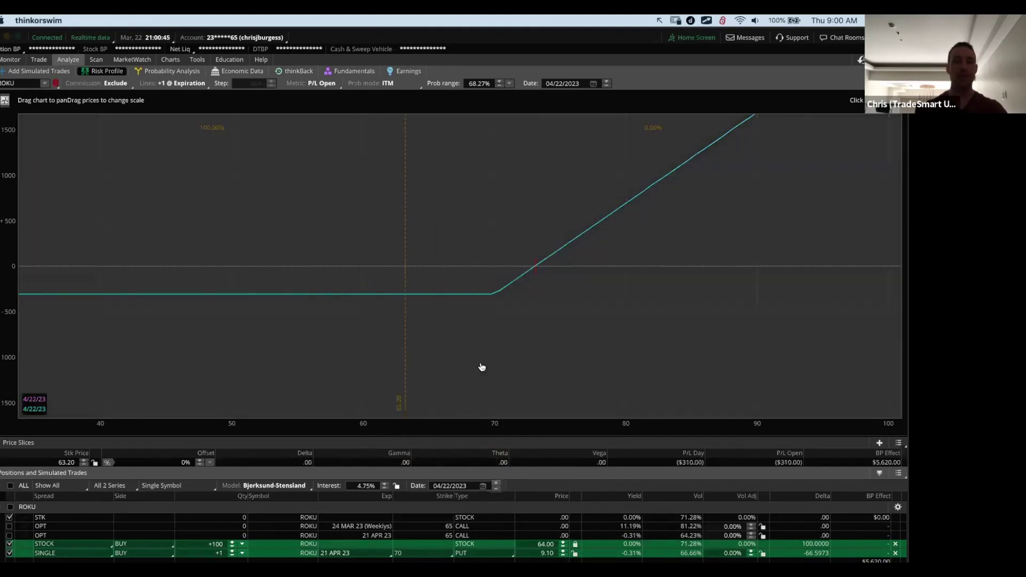
# Trace the expiration line along its flat section and the start of its rise past the 70 strike, then clear the drawing.
pyautogui.press('b')
pyautogui.moveTo(307, 294); pyautogui.dragTo(595, 296)
pyautogui.moveTo(520, 286); pyautogui.dragTo(532, 277)
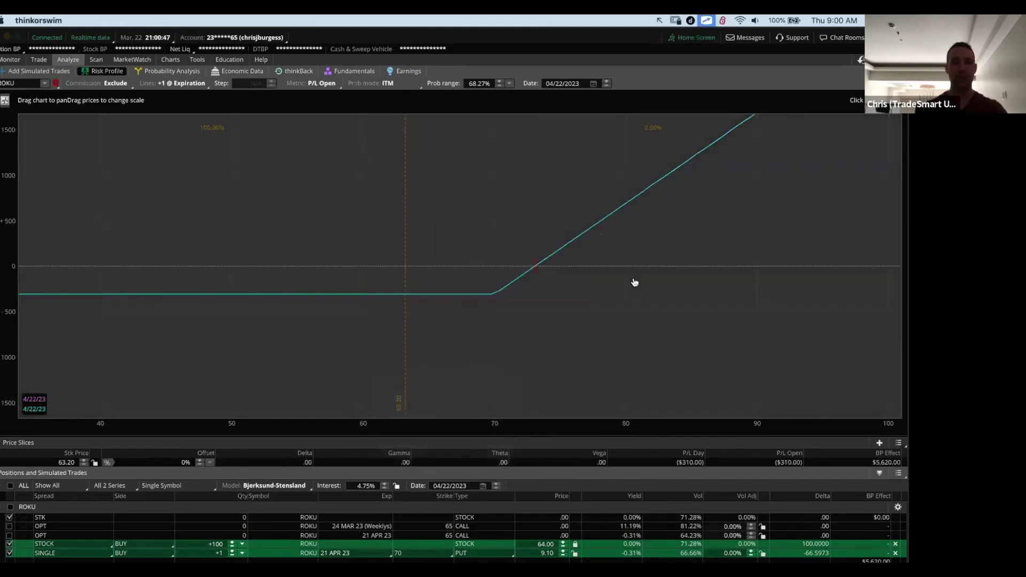
# Reset the positions date to today and circle the probability range's date, clearing the circle at the end.
pyautogui.click(483, 485)
pyautogui.click(460, 471)
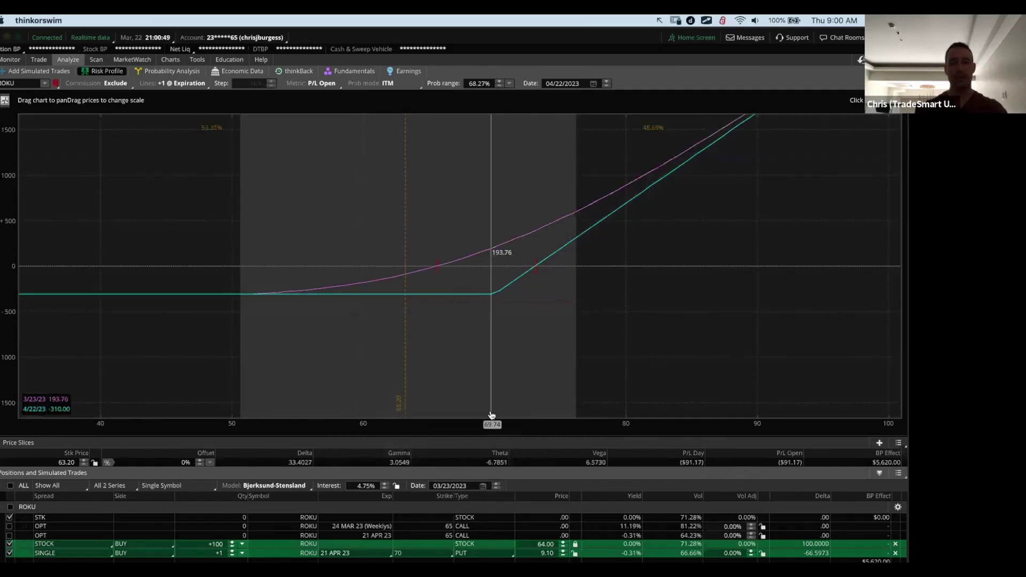
pyautogui.press('b')
pyautogui.moveTo(591, 103)
pyautogui.mouseDown()
pyautogui.moveTo(513, 75)
pyautogui.moveTo(611, 70)
pyautogui.mouseUp()
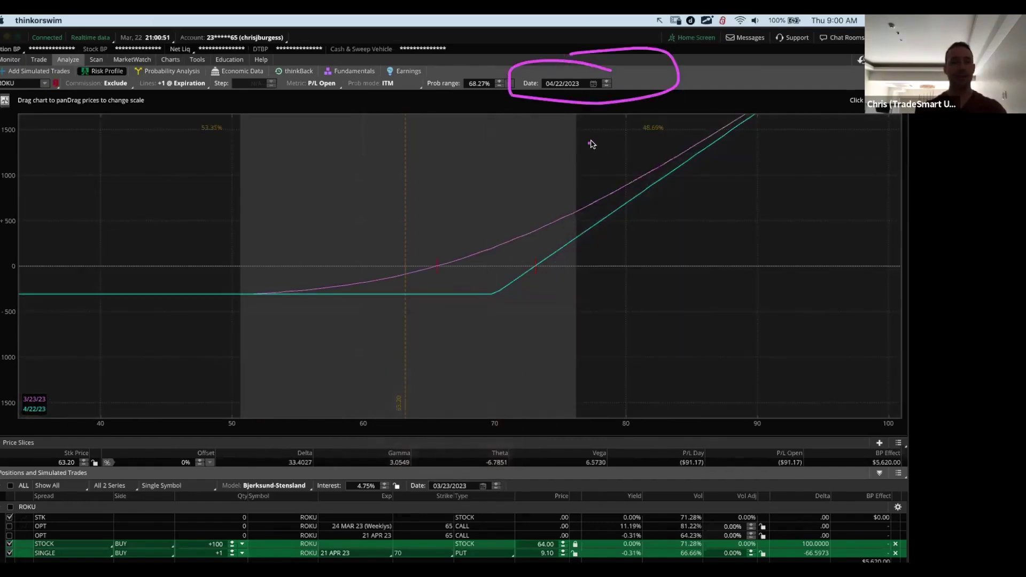
pyautogui.press('b')
# Mark both edges of the shaded probability range, underline its 04/22/2023 date, and clear the drawings.
pyautogui.moveTo(239, 107); pyautogui.dragTo(239, 239)
pyautogui.click(536, 127)
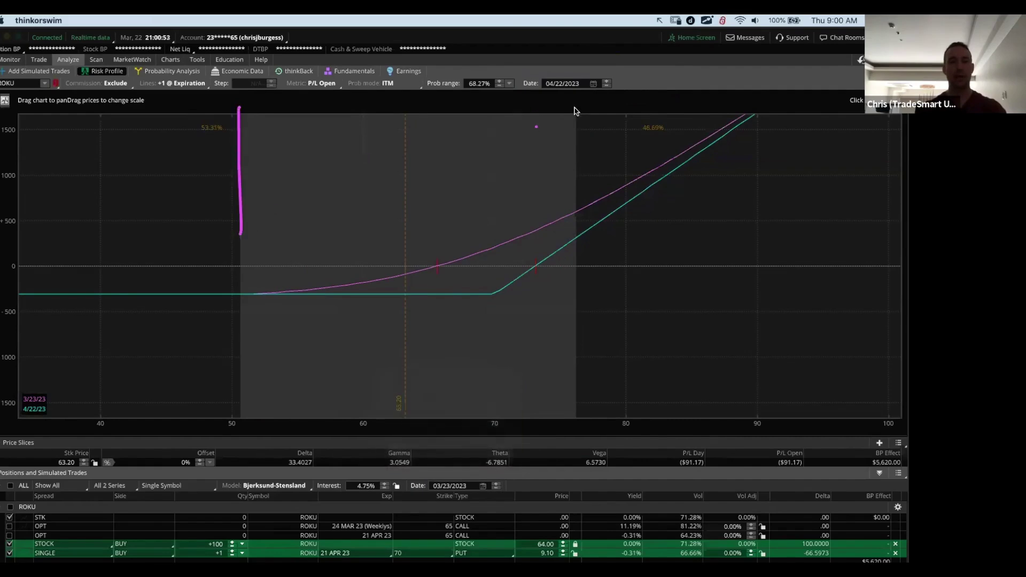
pyautogui.moveTo(577, 159); pyautogui.dragTo(576, 175)
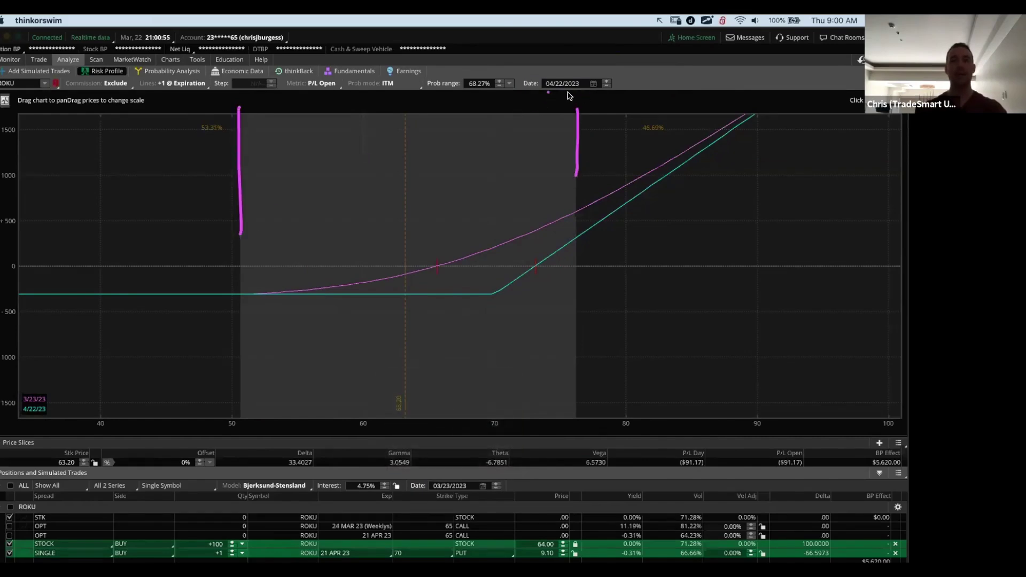
pyautogui.moveTo(549, 92); pyautogui.dragTo(589, 93)
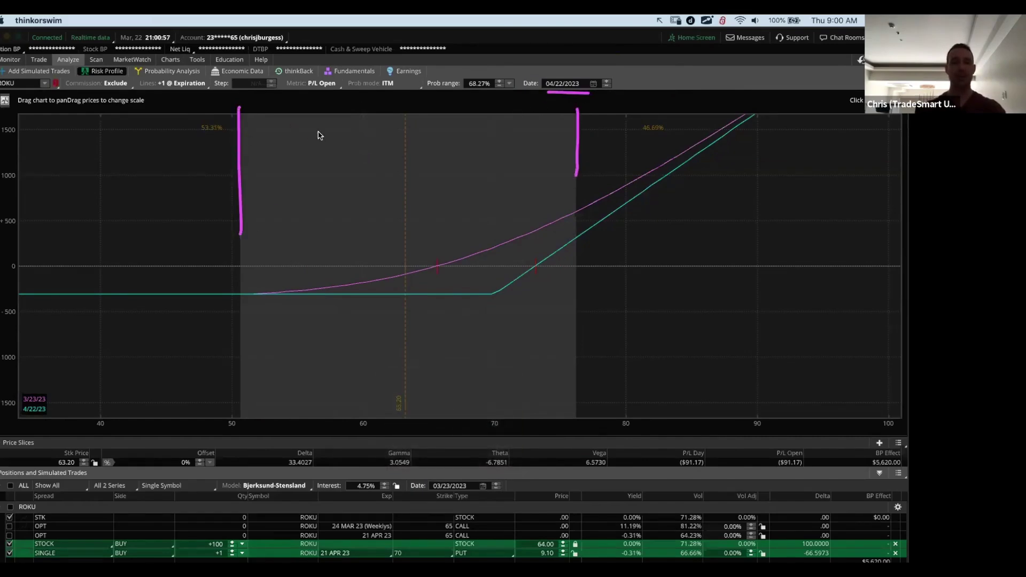
pyautogui.press('Escape')
# Circle the probability percentages on both sides of the chart, mark the current stock price on the axis, and clear the drawings.
pyautogui.hotkey('ctrl', 'Tab')
pyautogui.moveTo(642, 137)
pyautogui.mouseDown()
pyautogui.moveTo(683, 121)
pyautogui.moveTo(663, 135)
pyautogui.mouseUp()
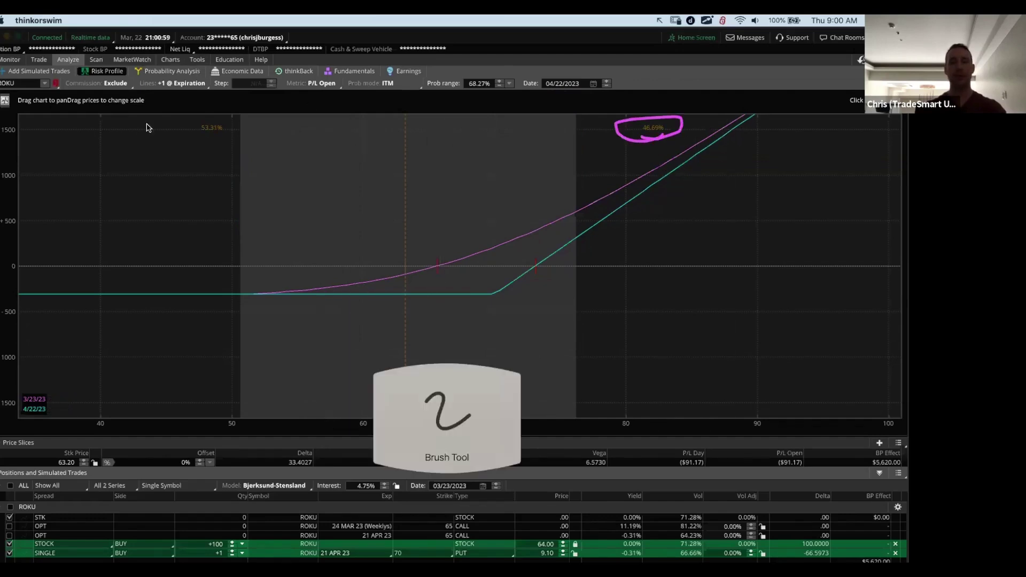
pyautogui.moveTo(230, 140)
pyautogui.mouseDown()
pyautogui.moveTo(188, 137)
pyautogui.moveTo(203, 153)
pyautogui.mouseUp()
pyautogui.click(336, 183)
pyautogui.moveTo(403, 440); pyautogui.dragTo(403, 433)
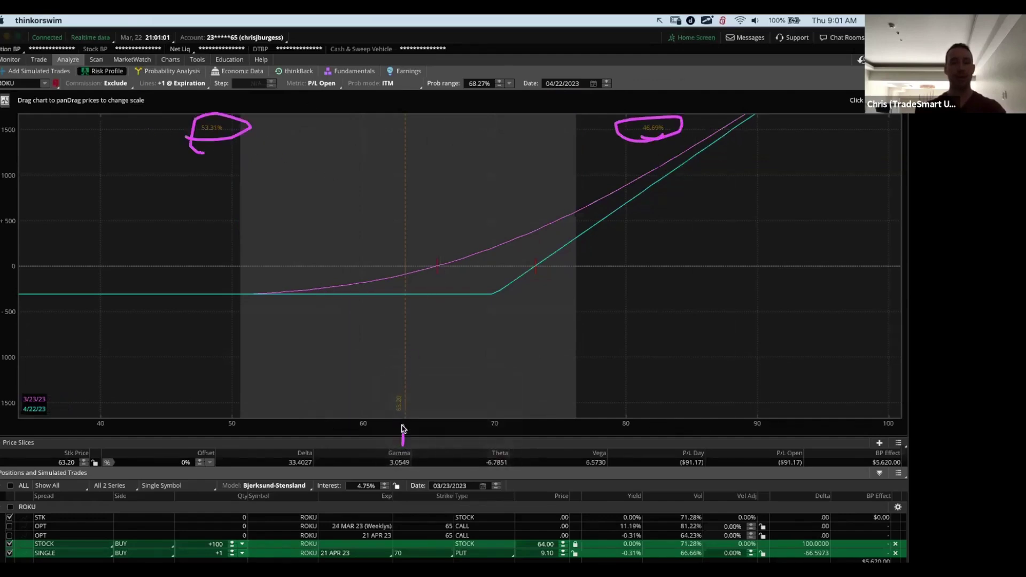
pyautogui.press('Escape')
# Move the stock price line across the chart and back to 63.21, then draw arrows from it toward higher and lower prices.
pyautogui.moveTo(405, 215); pyautogui.dragTo(215, 218)
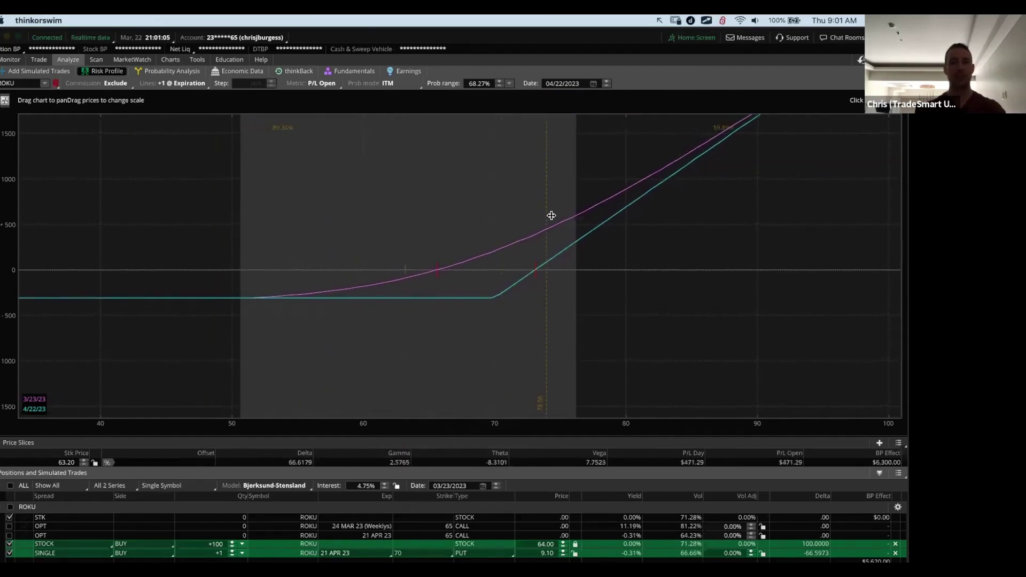
pyautogui.moveTo(429, 224); pyautogui.dragTo(405, 228)
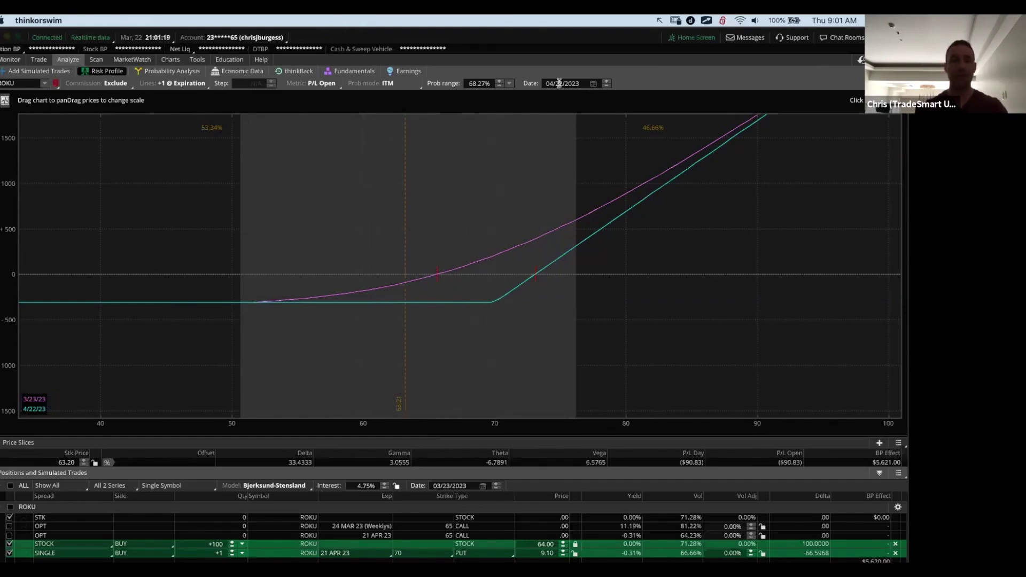
pyautogui.hotkey('ctrl', 'Tab')
pyautogui.moveTo(408, 177); pyautogui.dragTo(514, 187)
pyautogui.moveTo(498, 174); pyautogui.dragTo(501, 197)
pyautogui.moveTo(399, 175); pyautogui.dragTo(319, 175)
pyautogui.moveTo(337, 163)
pyautogui.mouseDown()
pyautogui.moveTo(316, 174)
pyautogui.moveTo(347, 186)
pyautogui.mouseUp()
pyautogui.click(245, 147)
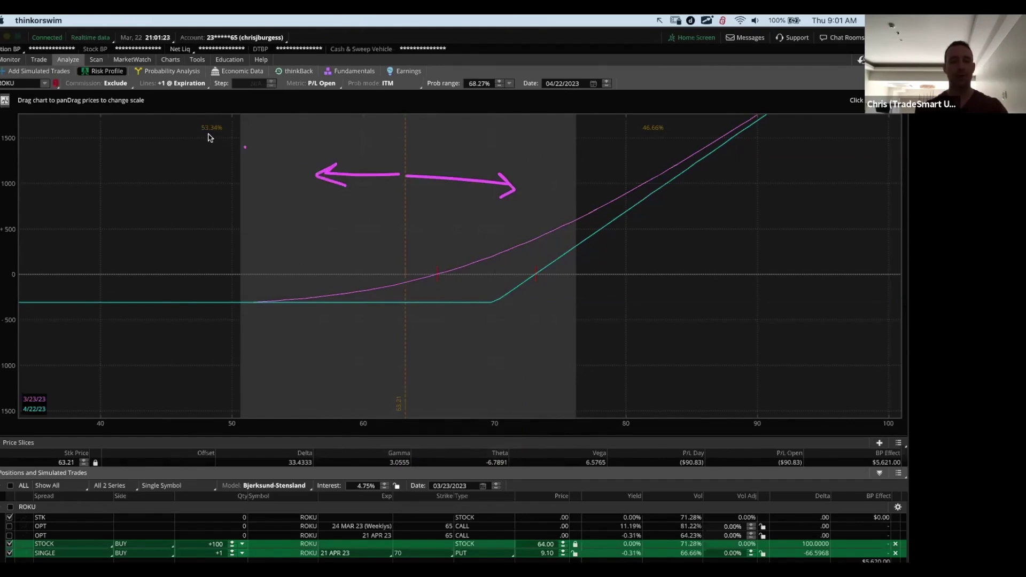
# Underline the downside and upside probability percentages, then clear all drawings.
pyautogui.moveTo(191, 135); pyautogui.dragTo(214, 136)
pyautogui.click(246, 137)
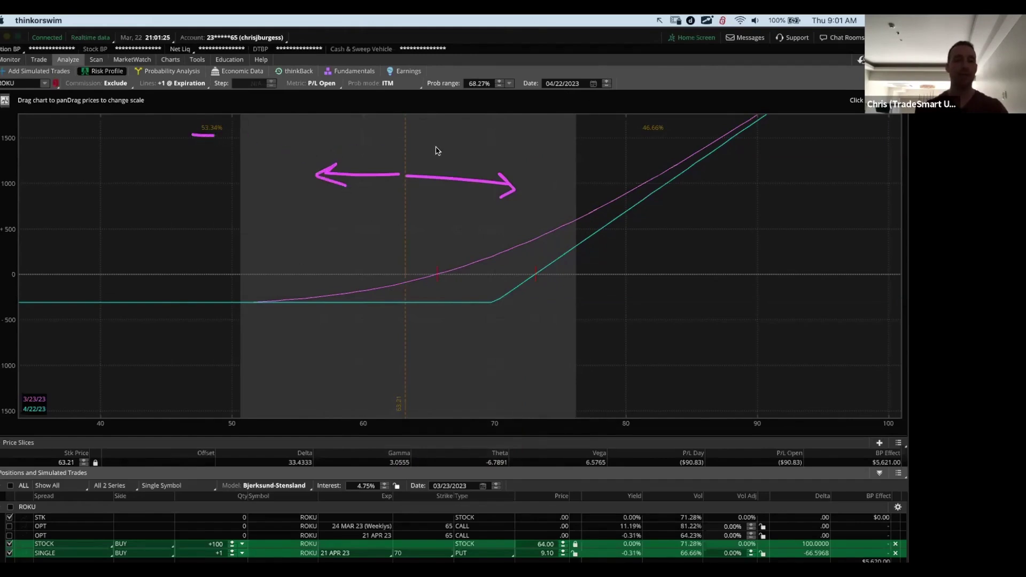
pyautogui.moveTo(642, 134); pyautogui.dragTo(677, 134)
pyautogui.press('Escape')
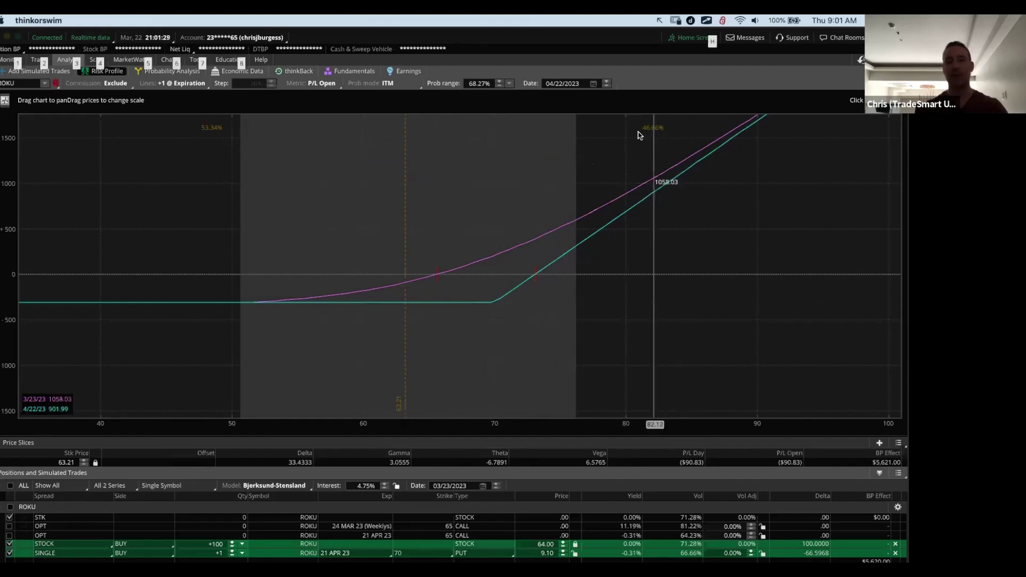
# Underline the upside probability percentage again and circle the current stock price marker at the price axis.
pyautogui.press('b')
pyautogui.moveTo(639, 134); pyautogui.dragTo(669, 133)
pyautogui.click(417, 398)
pyautogui.moveTo(407, 380); pyautogui.dragTo(415, 386)
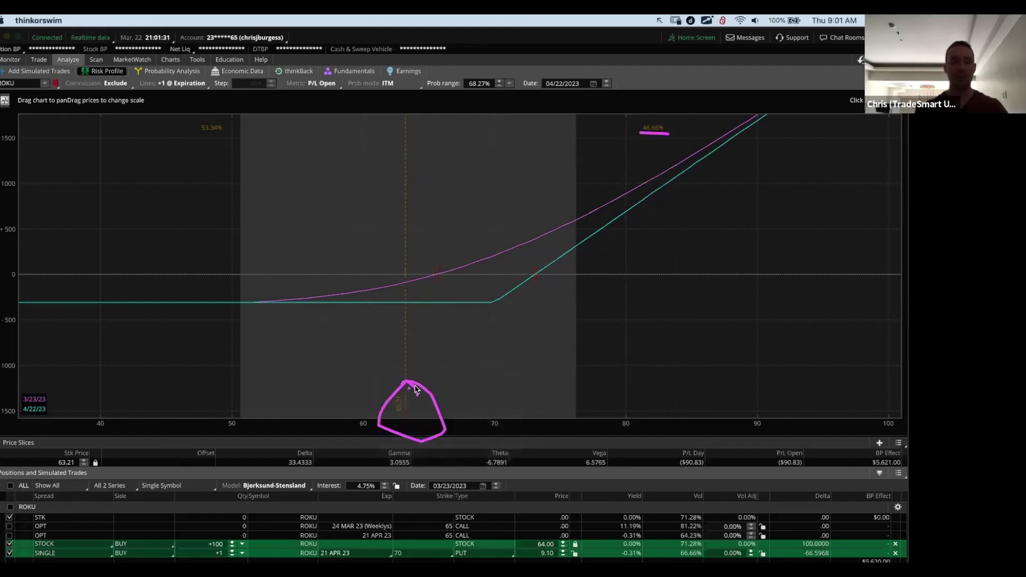
pyautogui.click(484, 172)
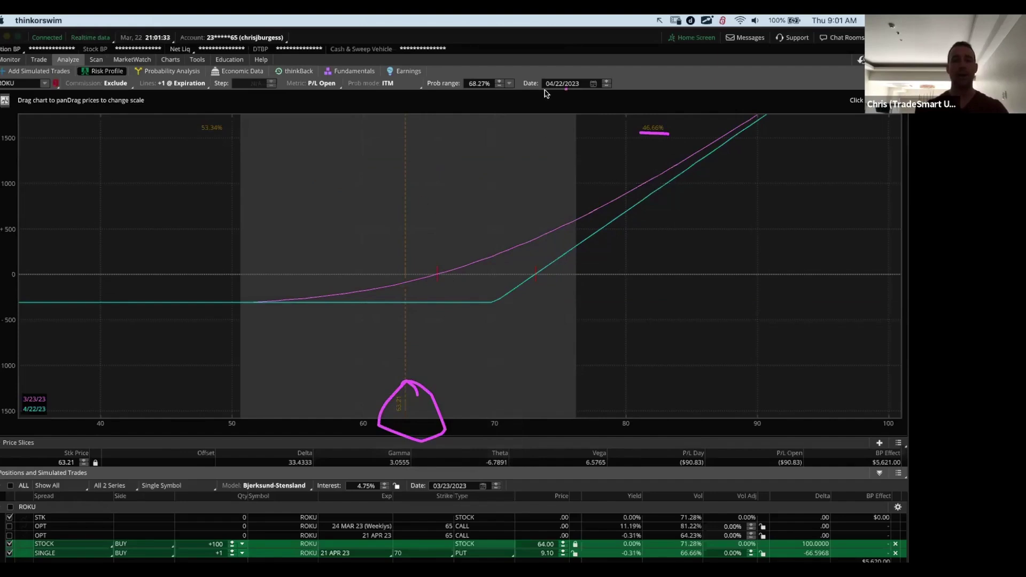
# Set the probability range's date to 03/25/2023.
pyautogui.click(593, 83)
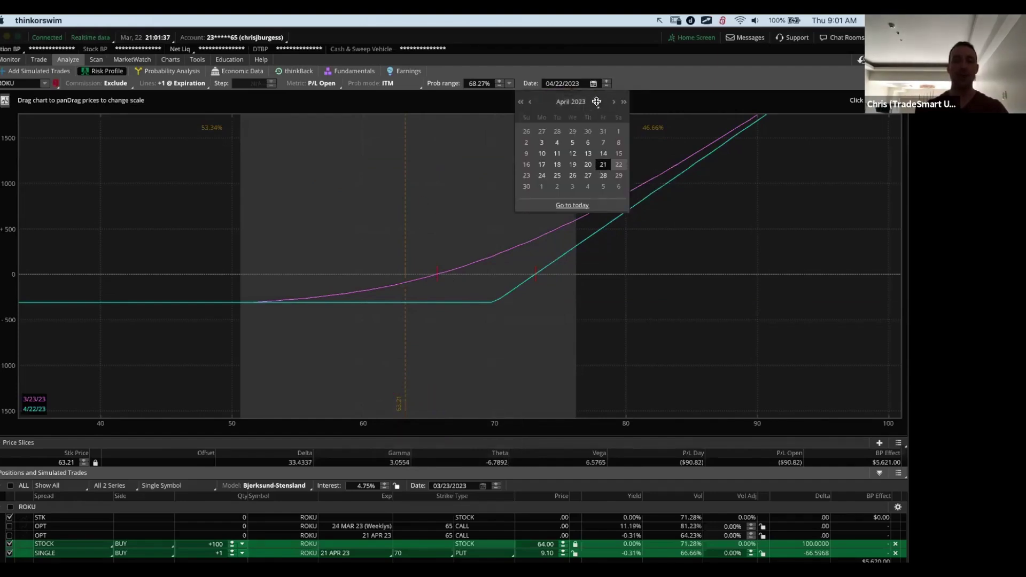
pyautogui.click(530, 101)
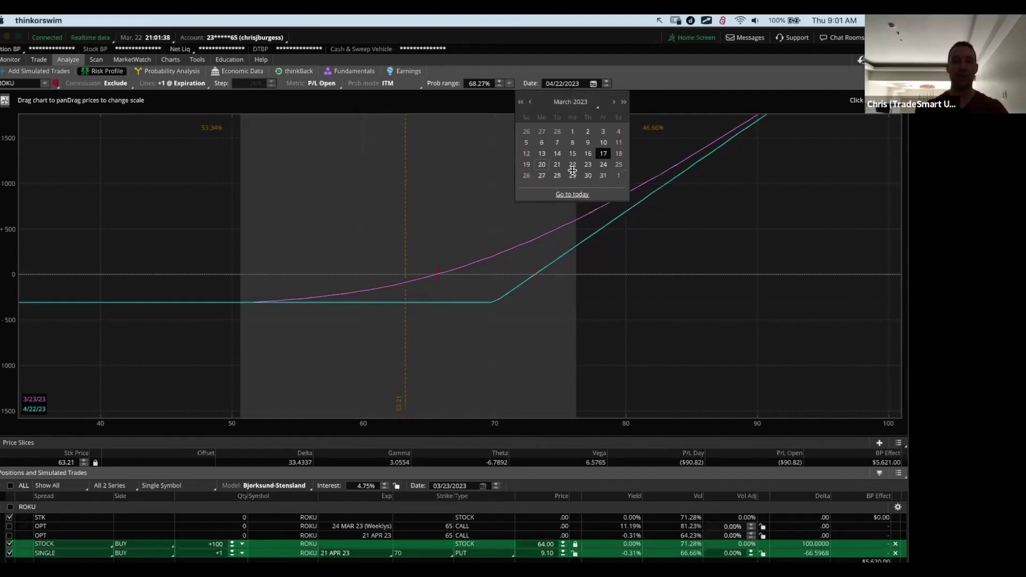
pyautogui.click(619, 166)
# Mark both edges of the narrowed probability range with vertical lines and draw a thick horizontal line across its width.
pyautogui.hotkey('ctrl', 'alt', 'Tab')
pyautogui.moveTo(362, 111); pyautogui.dragTo(368, 260)
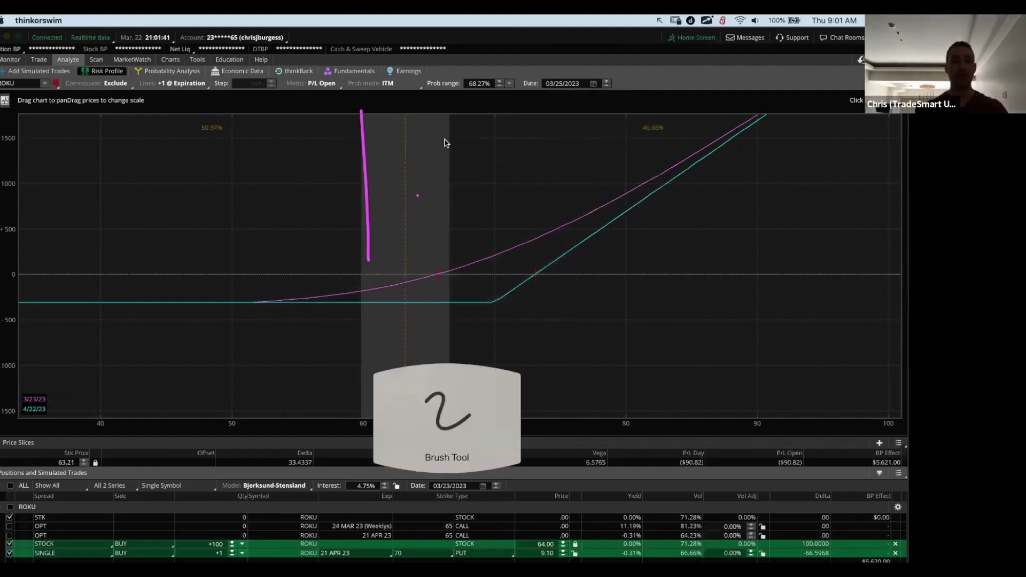
pyautogui.moveTo(447, 113); pyautogui.dragTo(448, 251)
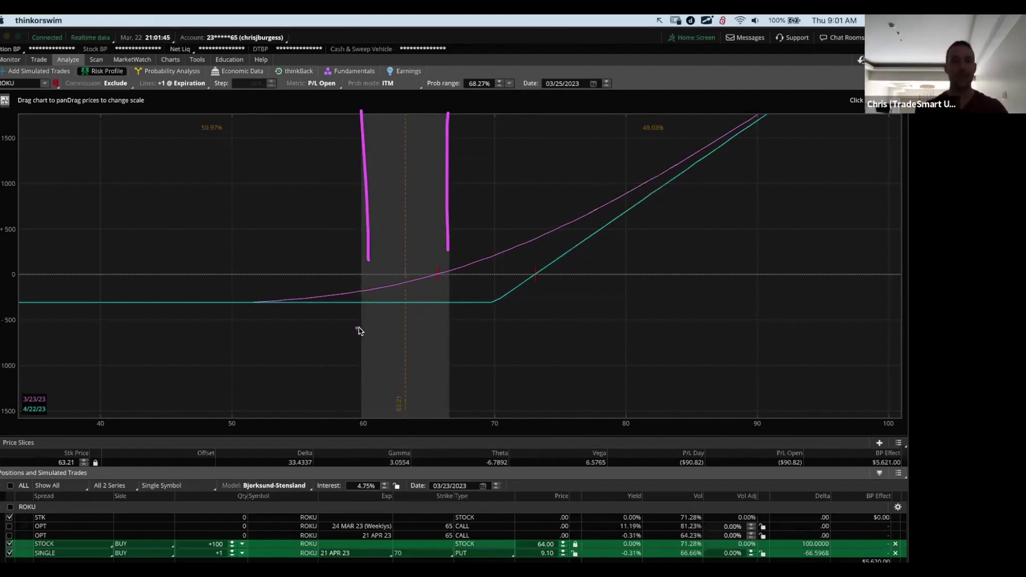
pyautogui.moveTo(359, 342)
pyautogui.mouseDown()
pyautogui.moveTo(460, 338)
pyautogui.moveTo(357, 342)
pyautogui.moveTo(451, 338)
pyautogui.moveTo(387, 337)
pyautogui.mouseUp()
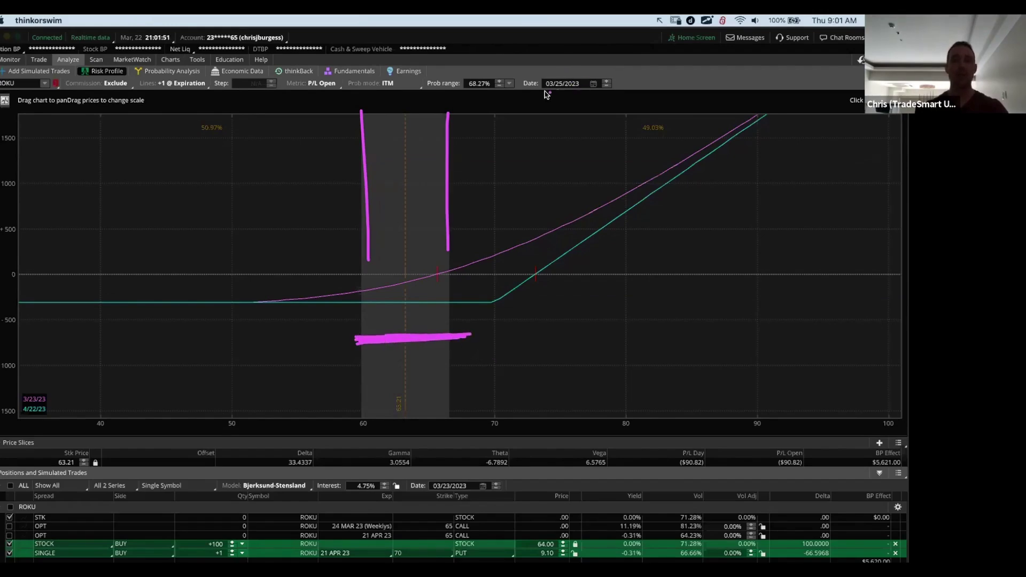
# Underline the probability range's date and the system clock, remove the range markings from the chart, and box the date.
pyautogui.moveTo(539, 91); pyautogui.dragTo(580, 91)
pyautogui.moveTo(855, 31); pyautogui.dragTo(811, 32)
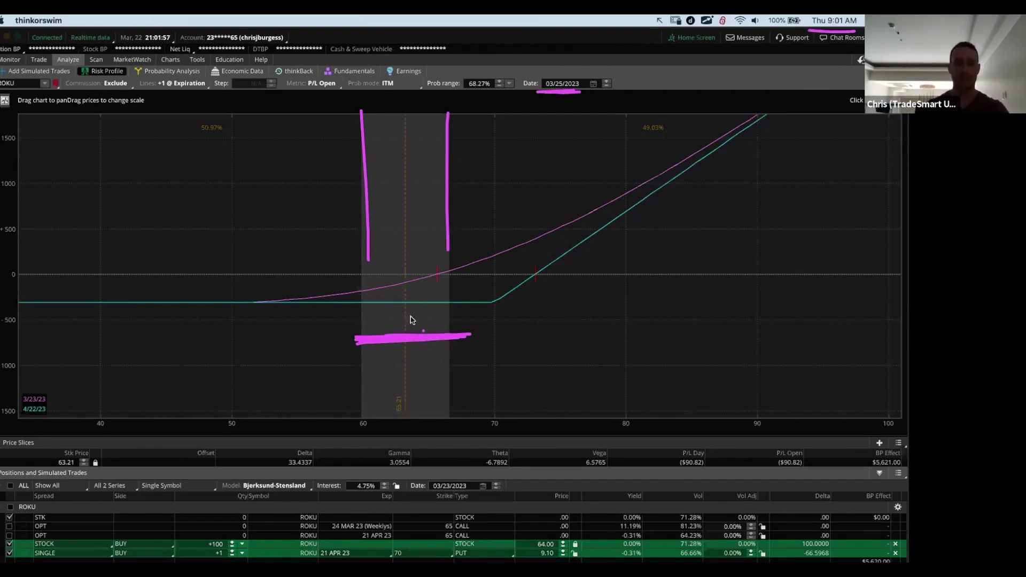
pyautogui.moveTo(328, 199); pyautogui.dragTo(536, 417)
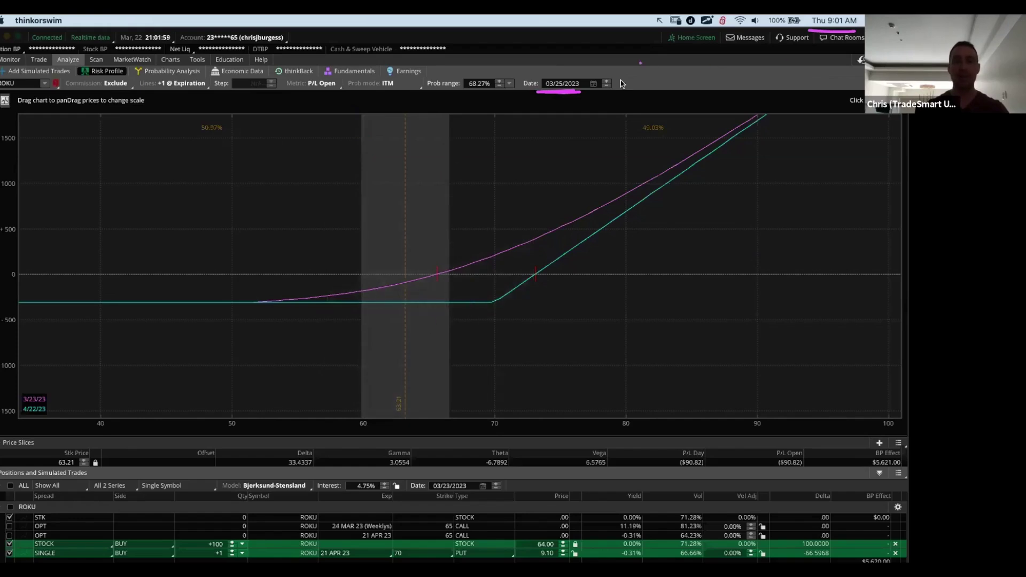
pyautogui.moveTo(539, 93)
pyautogui.mouseDown()
pyautogui.moveTo(567, 66)
pyautogui.moveTo(588, 95)
pyautogui.mouseUp()
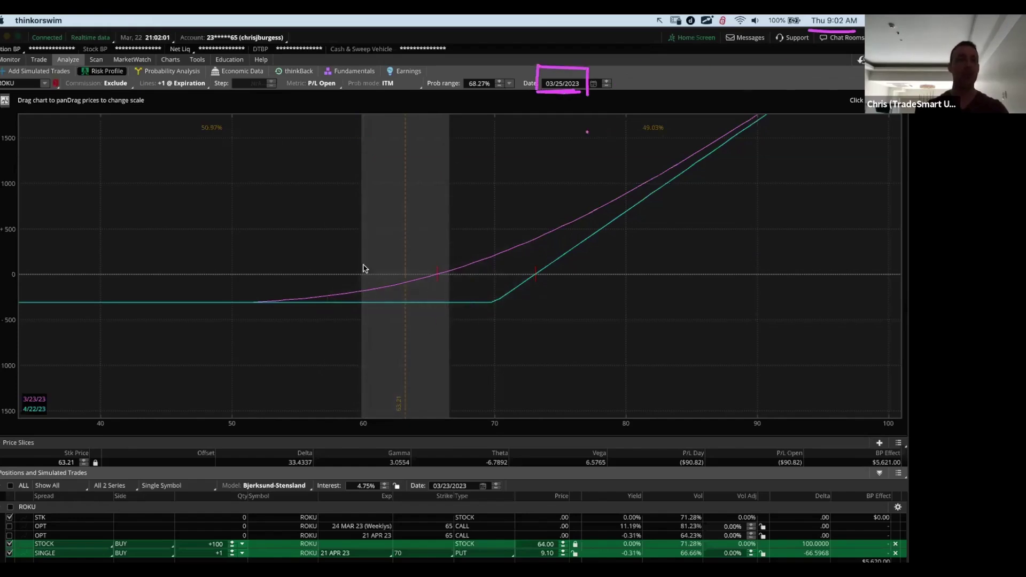
# Bracket both edges of the shaded probability range with short vertical lines at the zero profit line.
pyautogui.moveTo(359, 263); pyautogui.dragTo(358, 291)
pyautogui.click(420, 260)
pyautogui.moveTo(453, 260); pyautogui.dragTo(451, 291)
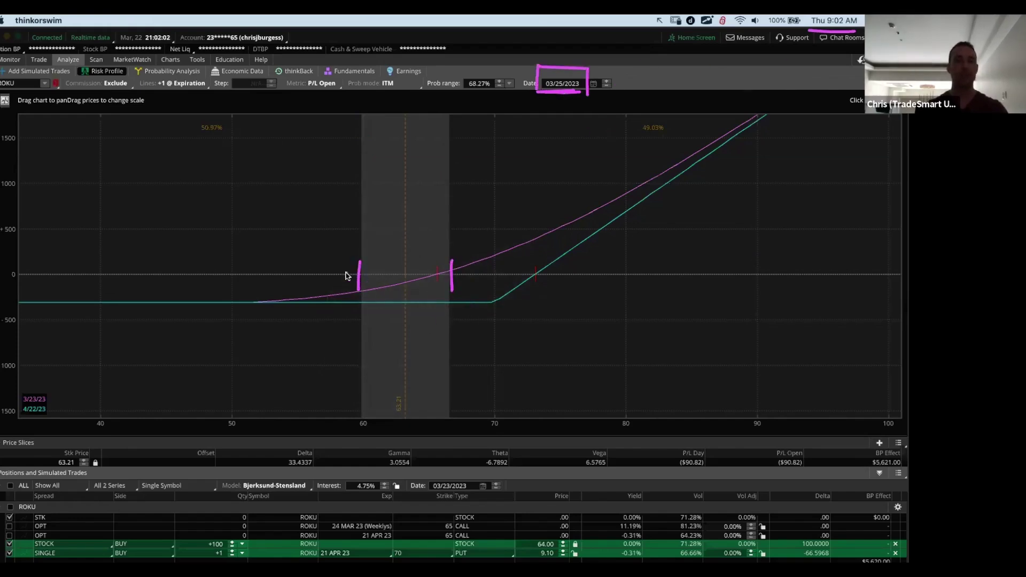
# Draw a curved arrow from the current stock price to the expiration line's breakeven point, then clear all drawings.
pyautogui.moveTo(362, 275); pyautogui.dragTo(531, 268)
pyautogui.moveTo(503, 269); pyautogui.dragTo(531, 267)
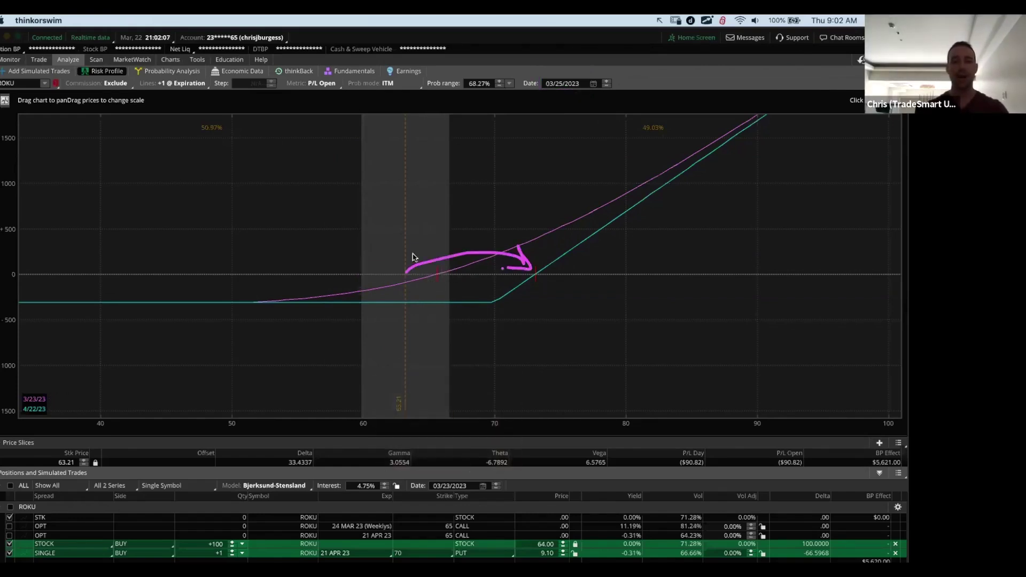
pyautogui.press('Escape')
# Mark the lower edge of the probability range on the price axis, then clear the mark.
pyautogui.hotkey('ctrl', 'alt', 'Tab')
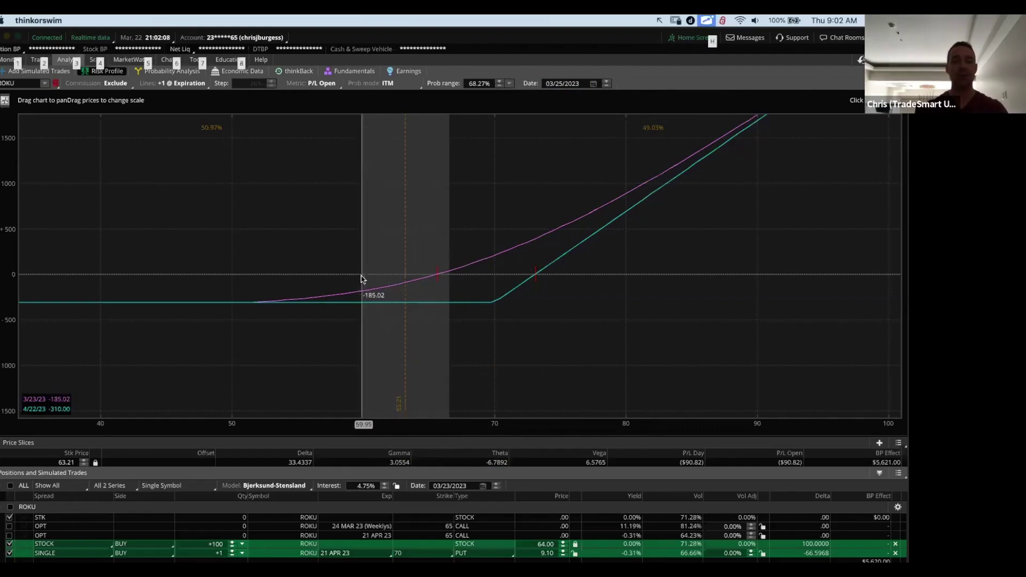
pyautogui.moveTo(362, 416); pyautogui.dragTo(361, 422)
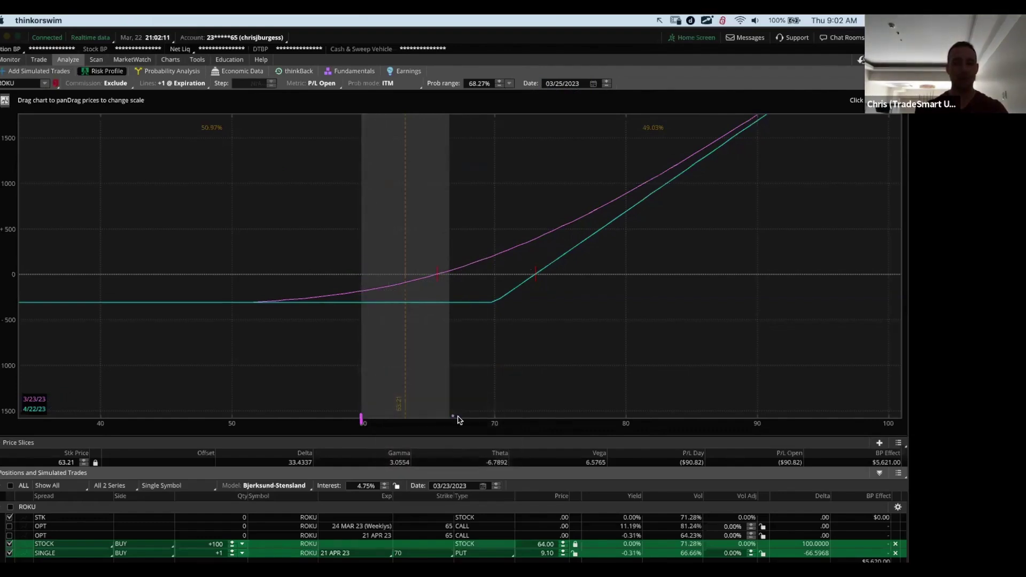
pyautogui.press('Escape')
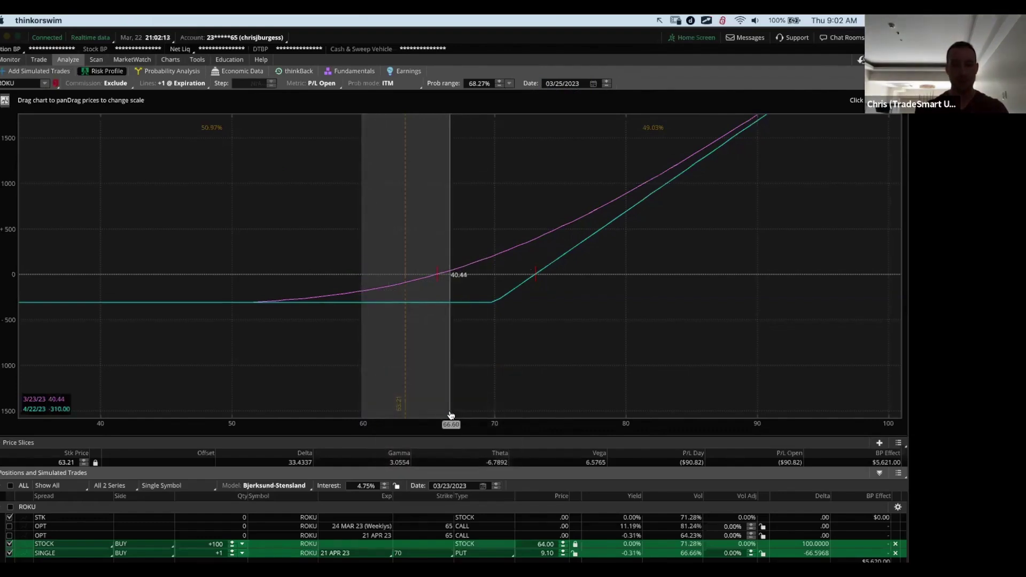
# Use the Brush Tool to mark both edges of the probability range between the zero and maximum-loss lines, then clear the marks.
pyautogui.press('b')
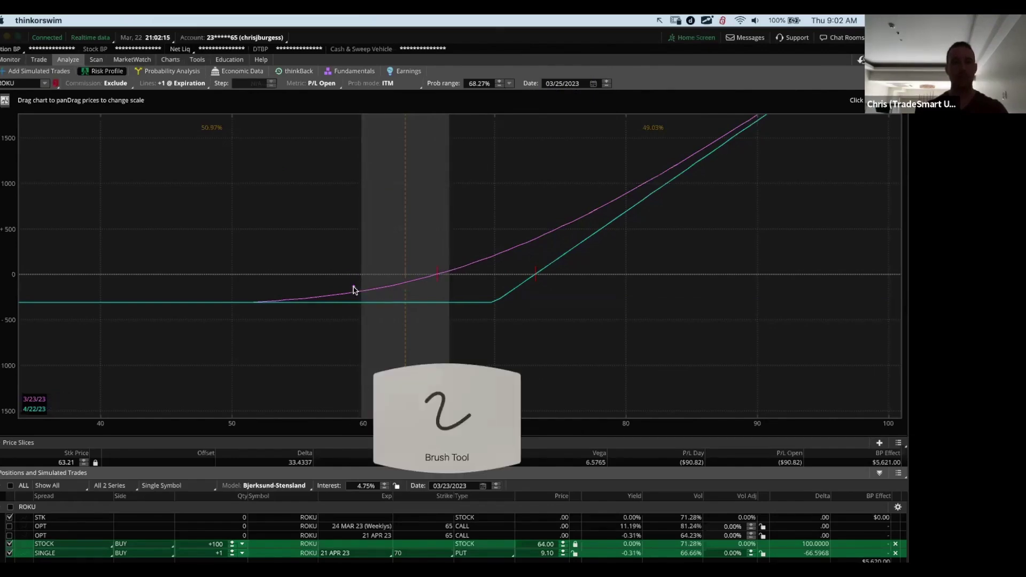
pyautogui.moveTo(362, 264); pyautogui.dragTo(363, 273)
pyautogui.moveTo(452, 267); pyautogui.dragTo(446, 305)
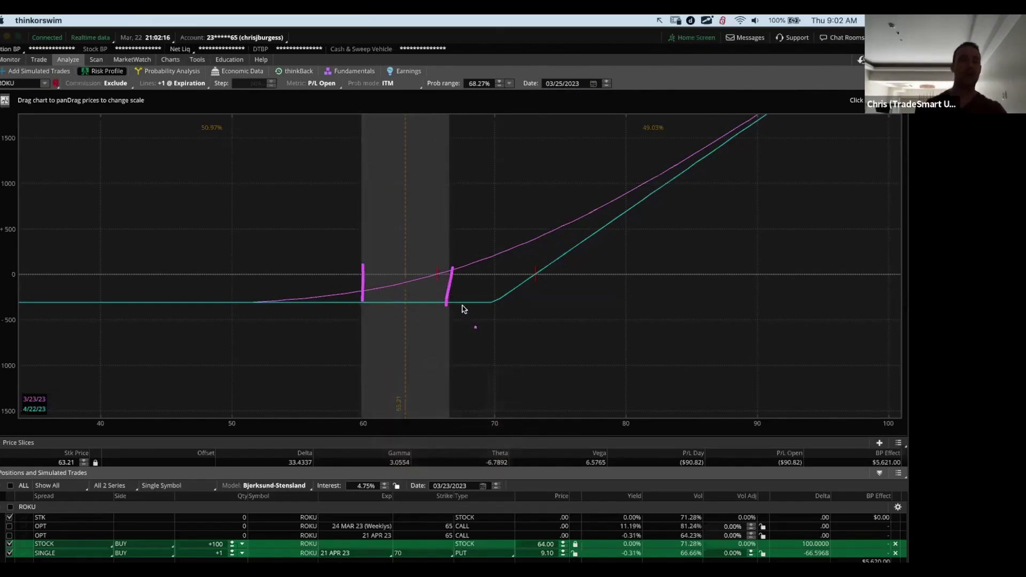
pyautogui.press('Escape')
# Underline the probability range's date with the Brush Tool, then clear the underline.
pyautogui.press('b')
pyautogui.moveTo(545, 91); pyautogui.dragTo(581, 91)
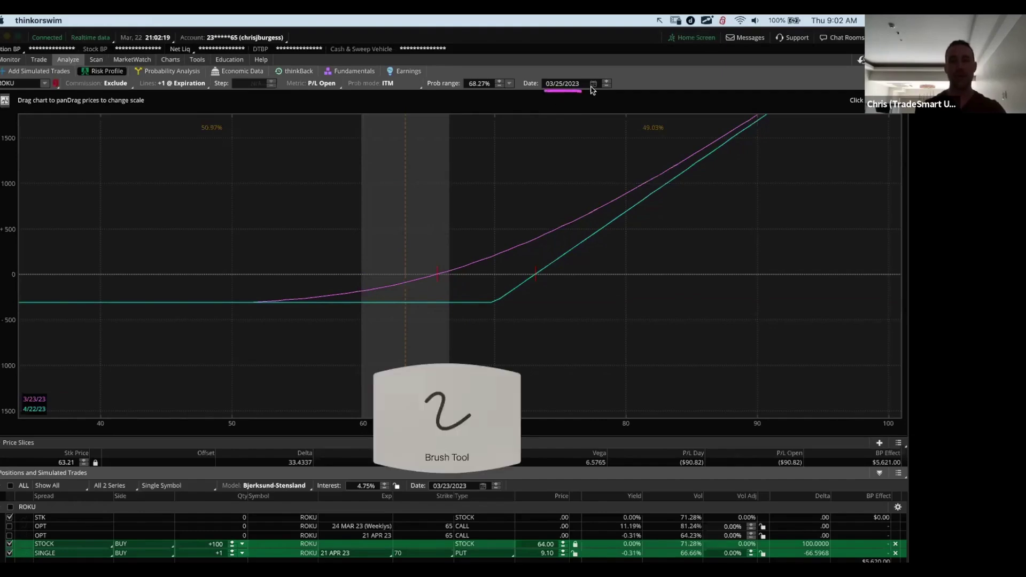
pyautogui.press('Escape')
# Set the probability range's date to 04/22/2023.
pyautogui.click(592, 83)
pyautogui.click(613, 101)
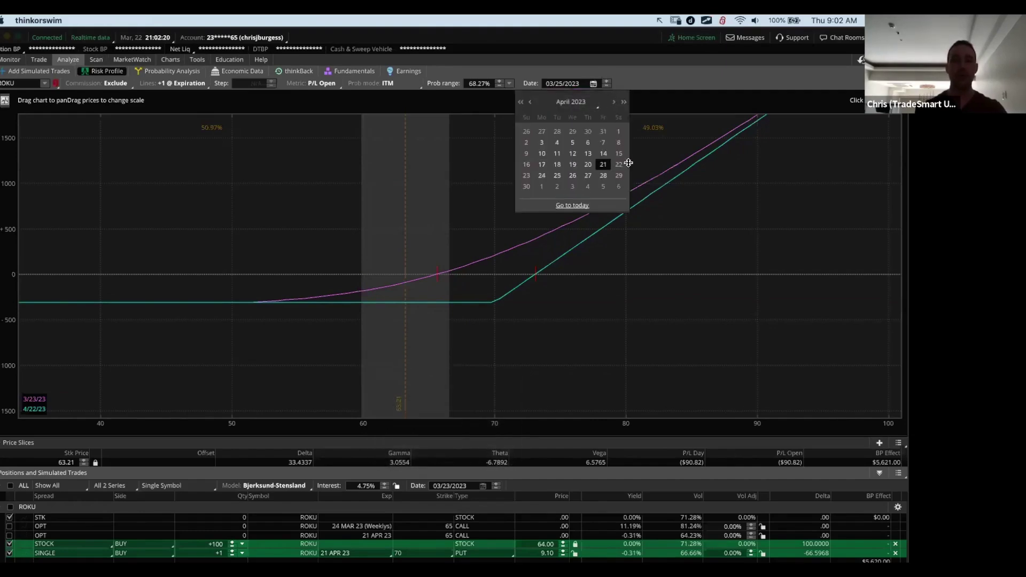
pyautogui.click(619, 164)
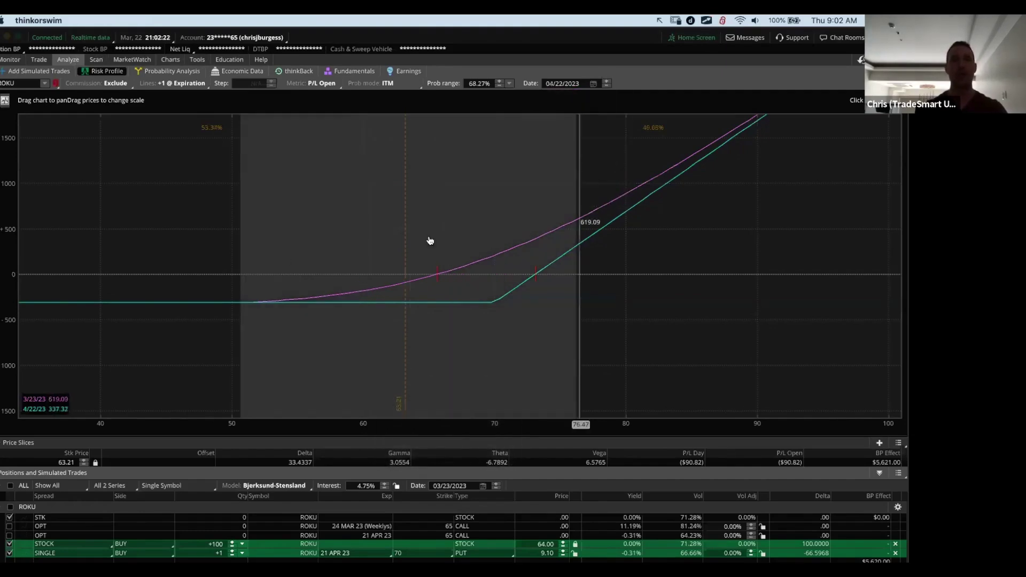
# Mark both edges of the widened probability range with long vertical lines, then clear the drawings.
pyautogui.hotkey('alt', 'Tab')
pyautogui.moveTo(241, 213); pyautogui.dragTo(245, 353)
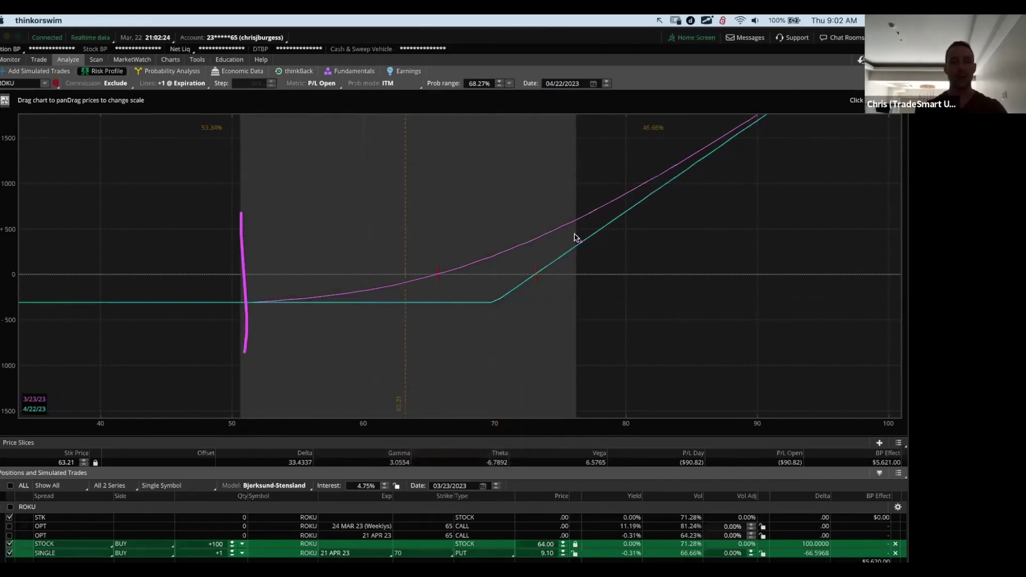
pyautogui.moveTo(574, 229); pyautogui.dragTo(576, 339)
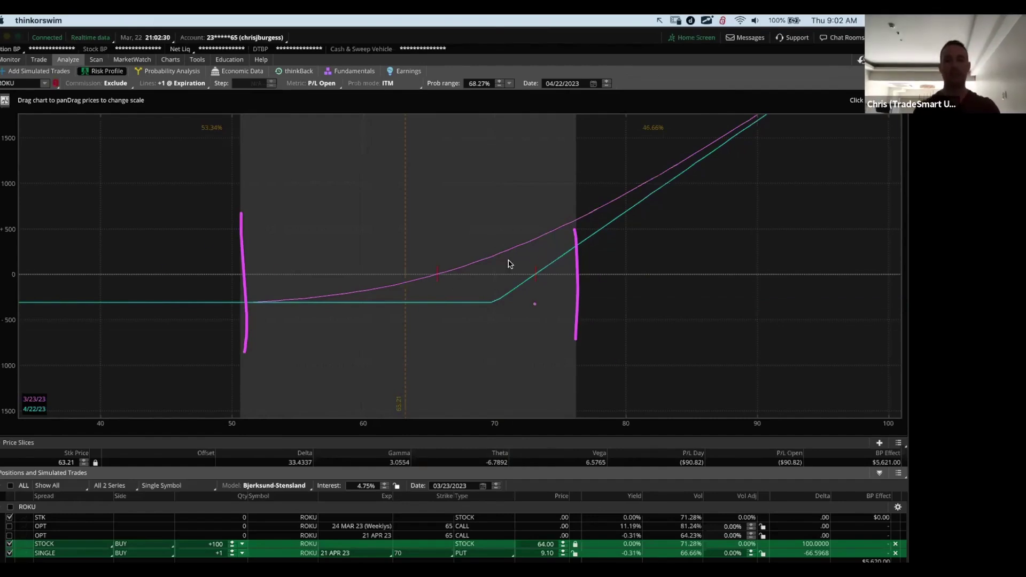
pyautogui.press('Escape')
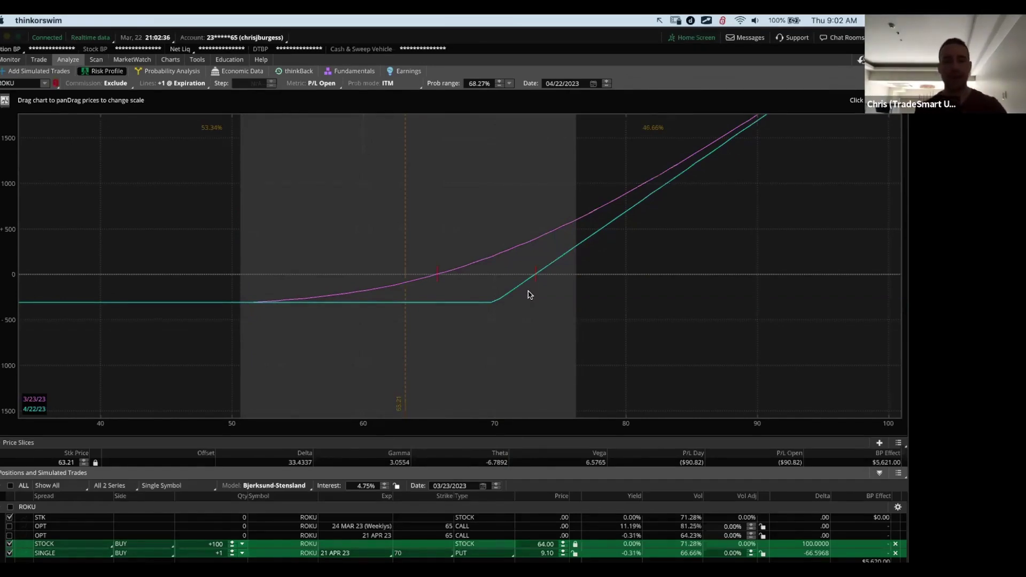
# Switch to Keynote, play the presentation from the ThinkOrSwim example slide, and advance to the Long Stock and Put Option comparison.
pyautogui.click(506, 559)
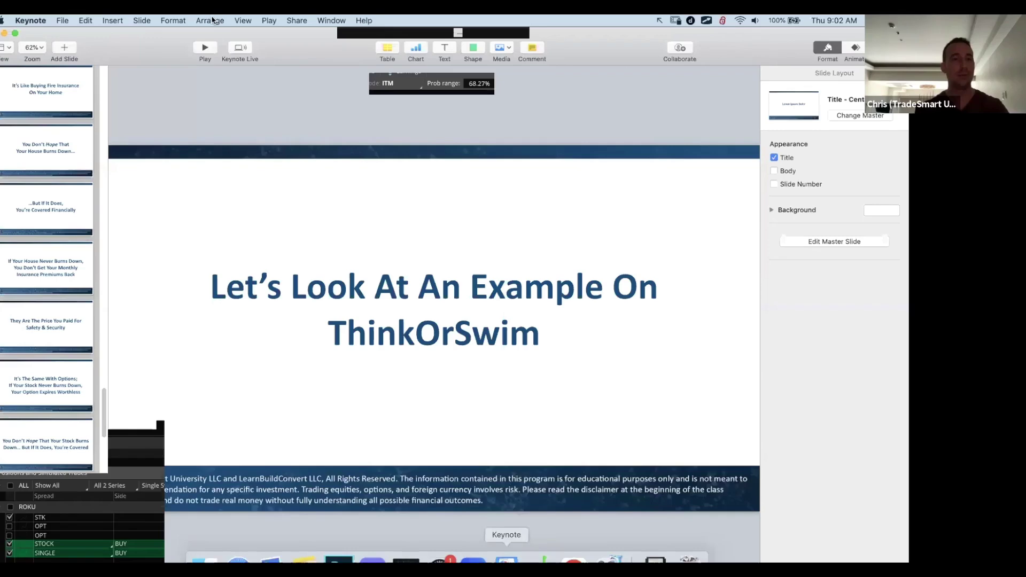
pyautogui.click(212, 47)
pyautogui.press('Right')
pyautogui.press('Right')
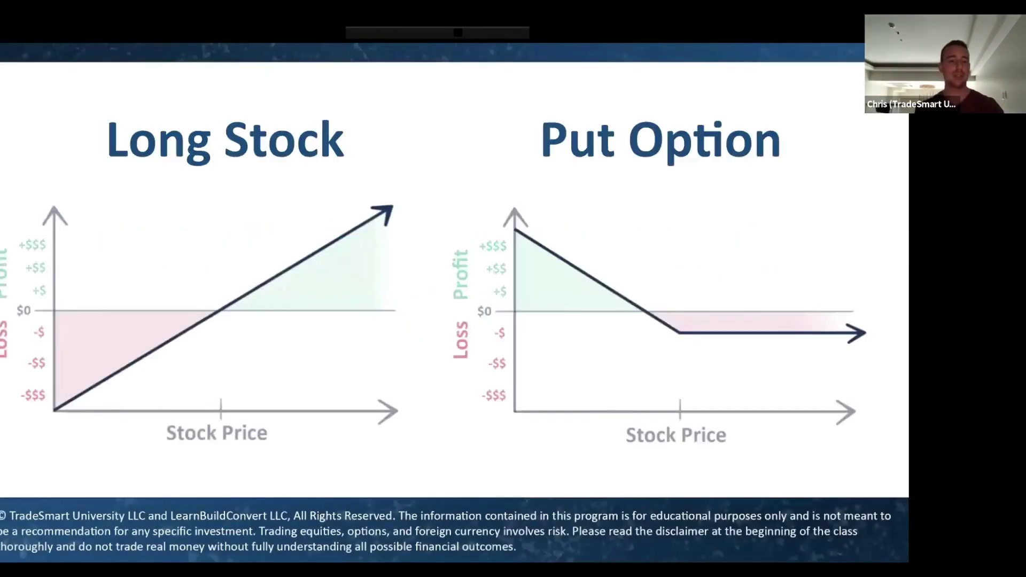
# Trace the Long Stock payoff line and the Put Option payoff line, ending each with an arrowhead at its profit end.
pyautogui.hotkey('ctrl', 'Tab')
pyautogui.moveTo(58, 405)
pyautogui.mouseDown()
pyautogui.moveTo(163, 351)
pyautogui.moveTo(388, 207)
pyautogui.moveTo(364, 206)
pyautogui.moveTo(388, 229)
pyautogui.mouseUp()
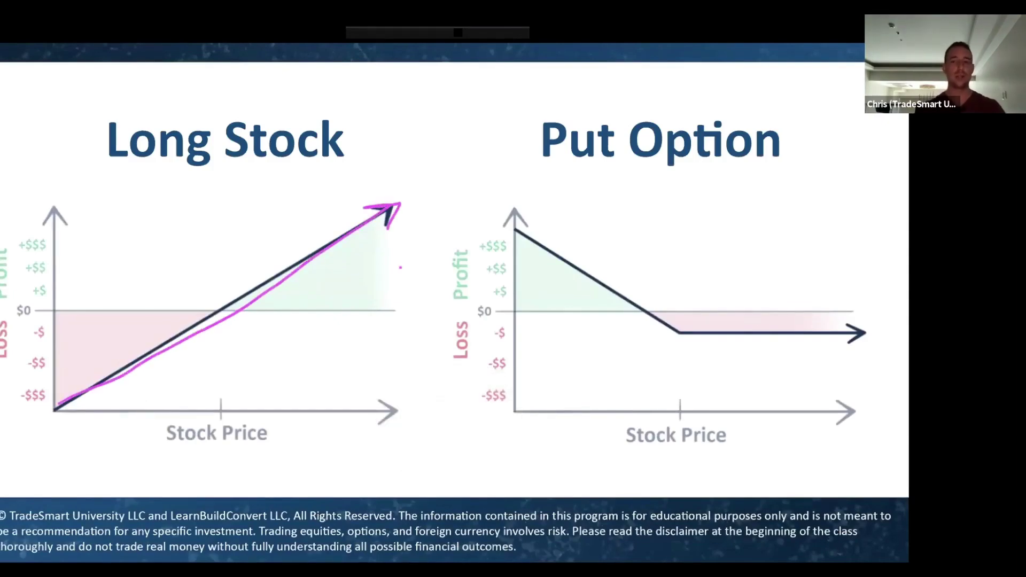
pyautogui.moveTo(868, 333); pyautogui.dragTo(665, 339)
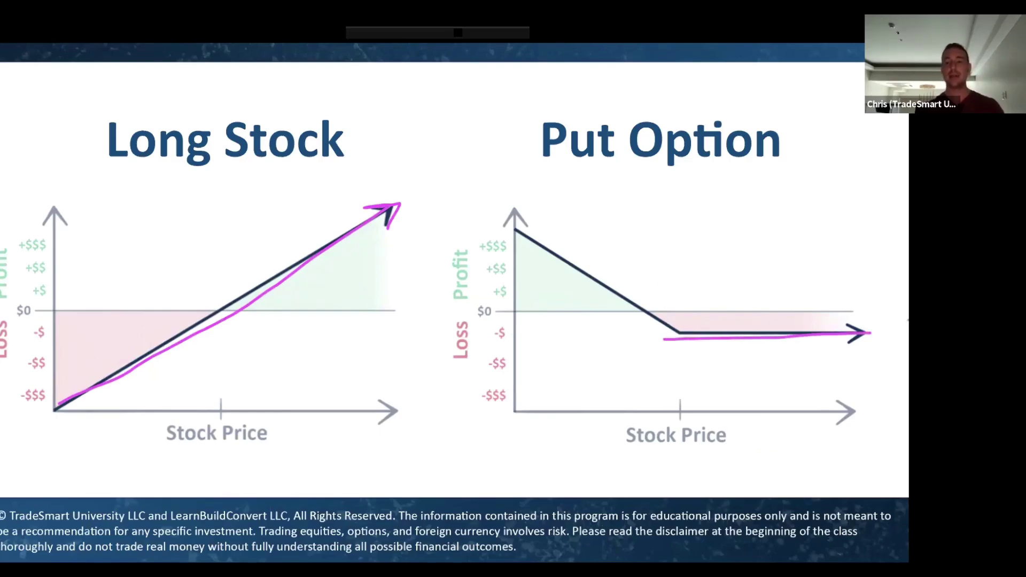
pyautogui.moveTo(664, 339)
pyautogui.mouseDown()
pyautogui.moveTo(513, 229)
pyautogui.moveTo(541, 230)
pyautogui.mouseUp()
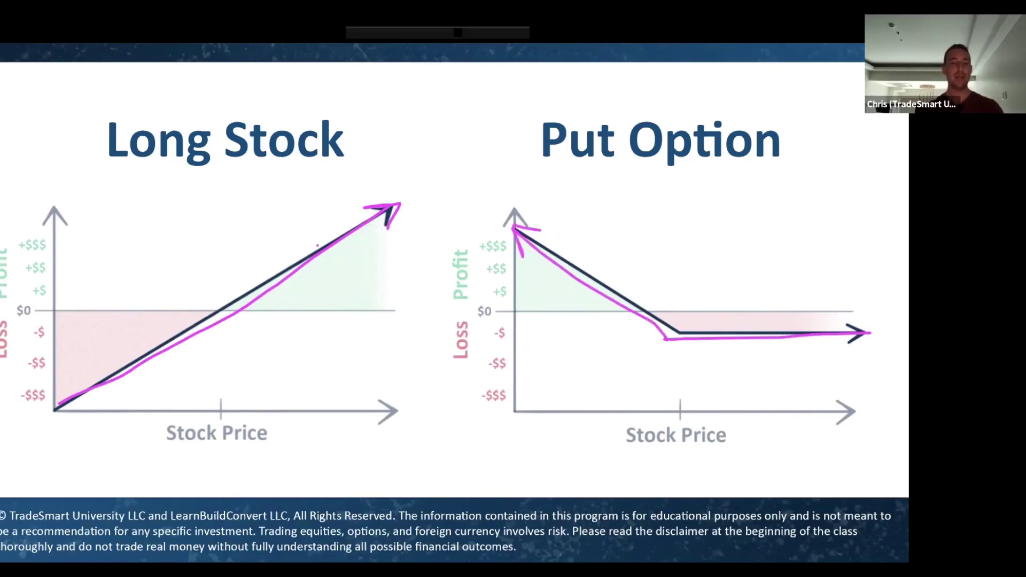
# Draw a downward arrow from the Long Stock profit line and a dashed, lower profit line beneath it.
pyautogui.moveTo(340, 240); pyautogui.dragTo(334, 266)
pyautogui.moveTo(327, 255)
pyautogui.mouseDown()
pyautogui.moveTo(334, 266)
pyautogui.moveTo(344, 259)
pyautogui.mouseUp()
pyautogui.moveTo(261, 311); pyautogui.dragTo(274, 309)
pyautogui.moveTo(293, 300); pyautogui.dragTo(324, 287)
pyautogui.moveTo(347, 277); pyautogui.dragTo(373, 263)
pyautogui.moveTo(383, 258); pyautogui.dragTo(390, 251)
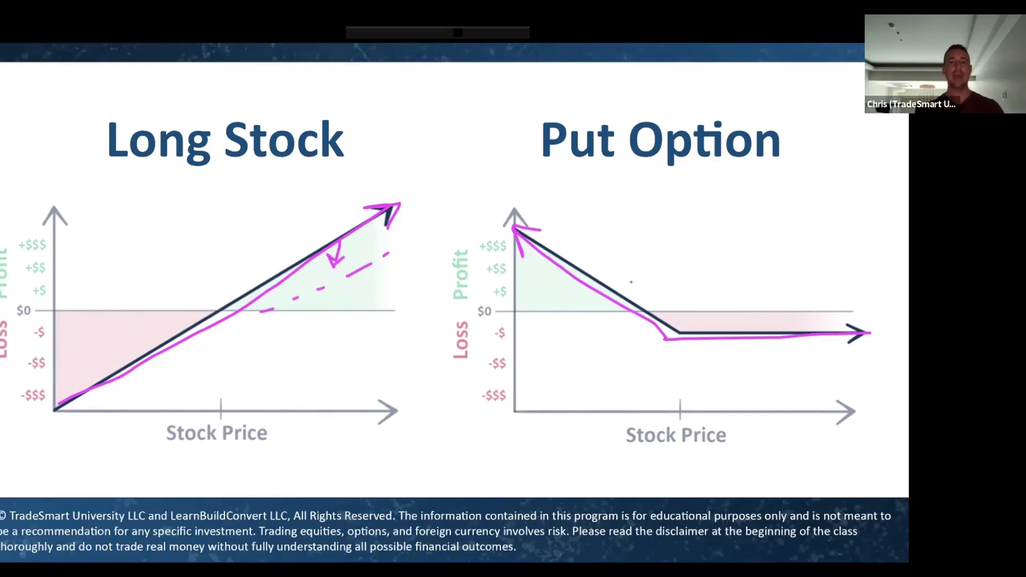